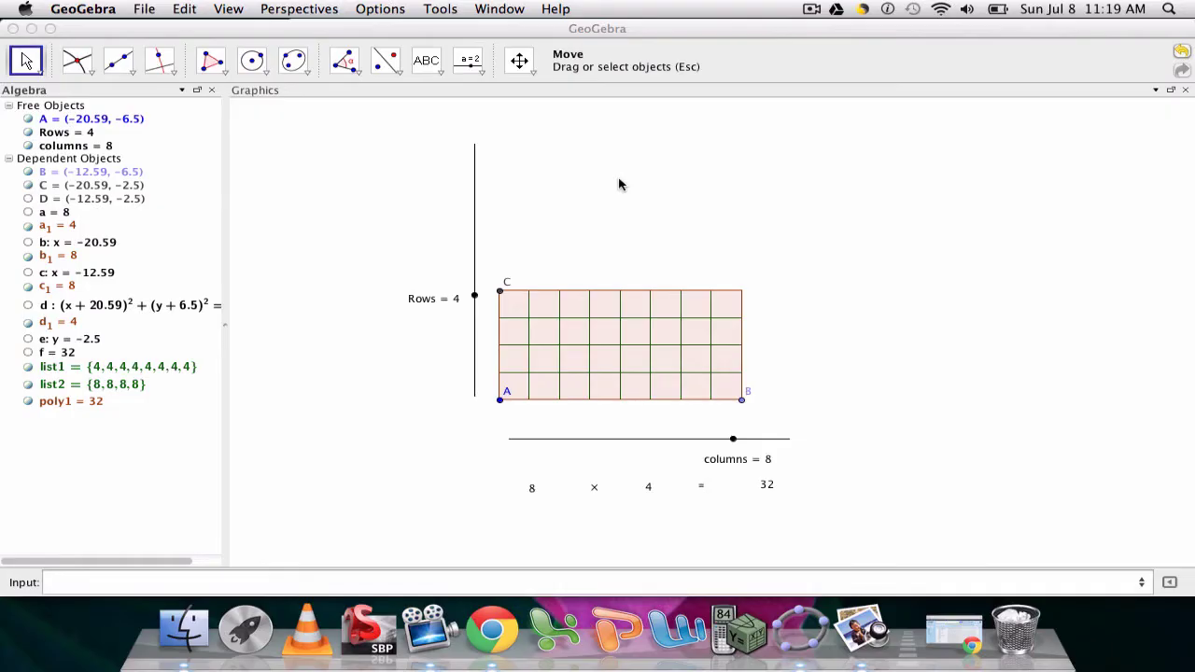
- Drag the columns and rows sliders to 10 and 7 so the equation reads 10 × 7 = 70
{"action": "left_click", "coordinate": [543, 41]}
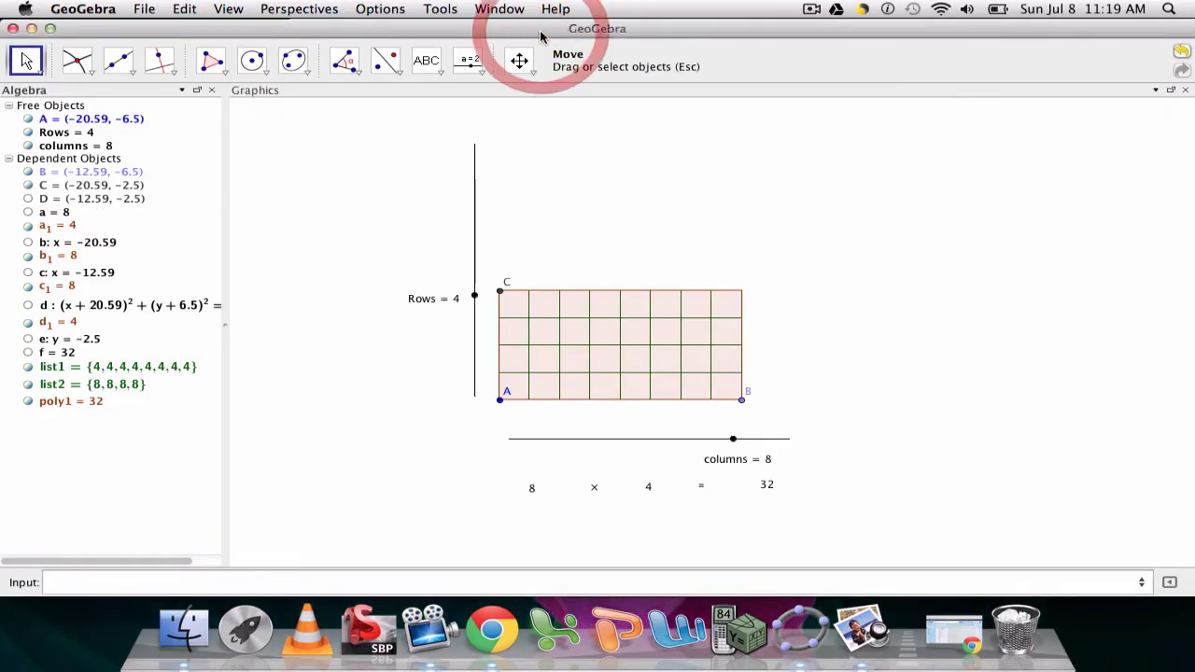
{"action": "mouse_move", "coordinate": [731, 439]}
{"action": "left_mouse_down"}
{"action": "mouse_move", "coordinate": [621, 438]}
{"action": "mouse_move", "coordinate": [693, 439]}
{"action": "left_mouse_up"}
{"action": "left_click_drag", "start_coordinate": [752, 509], "coordinate": [818, 502]}
{"action": "mouse_move", "coordinate": [398, 271]}
{"action": "left_mouse_down"}
{"action": "mouse_move", "coordinate": [399, 371]}
{"action": "mouse_move", "coordinate": [398, 88]}
{"action": "mouse_move", "coordinate": [399, 147]}
{"action": "left_mouse_up"}
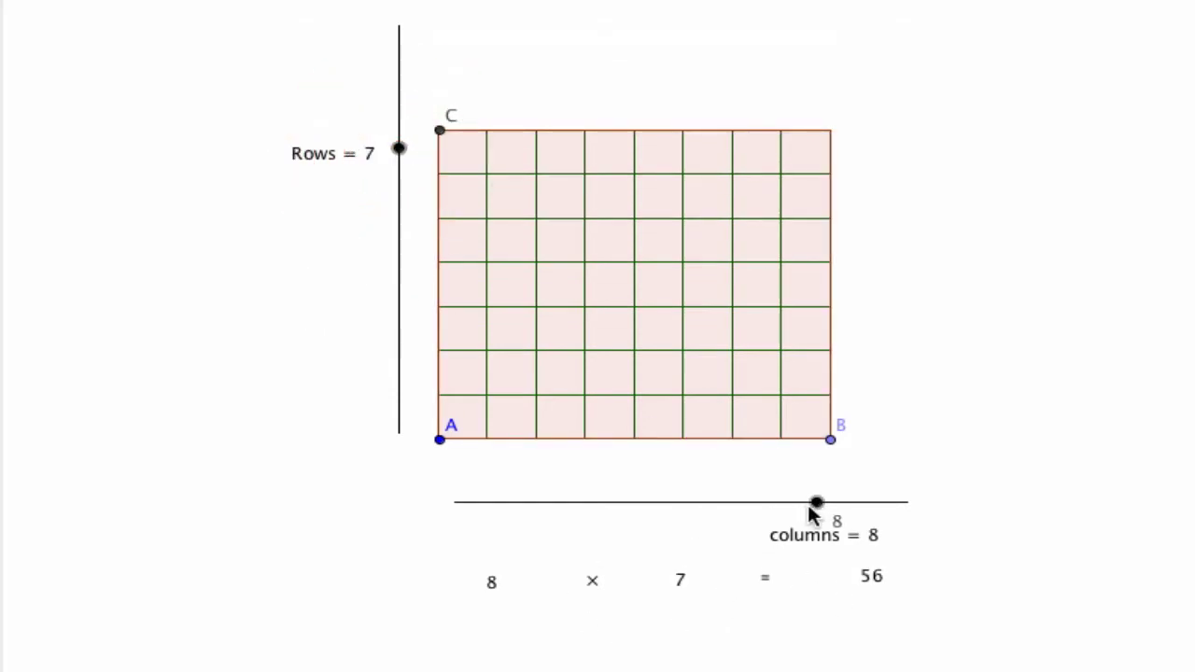
{"action": "mouse_move", "coordinate": [818, 504]}
{"action": "left_mouse_down"}
{"action": "mouse_move", "coordinate": [619, 514]}
{"action": "mouse_move", "coordinate": [906, 502]}
{"action": "left_mouse_up"}
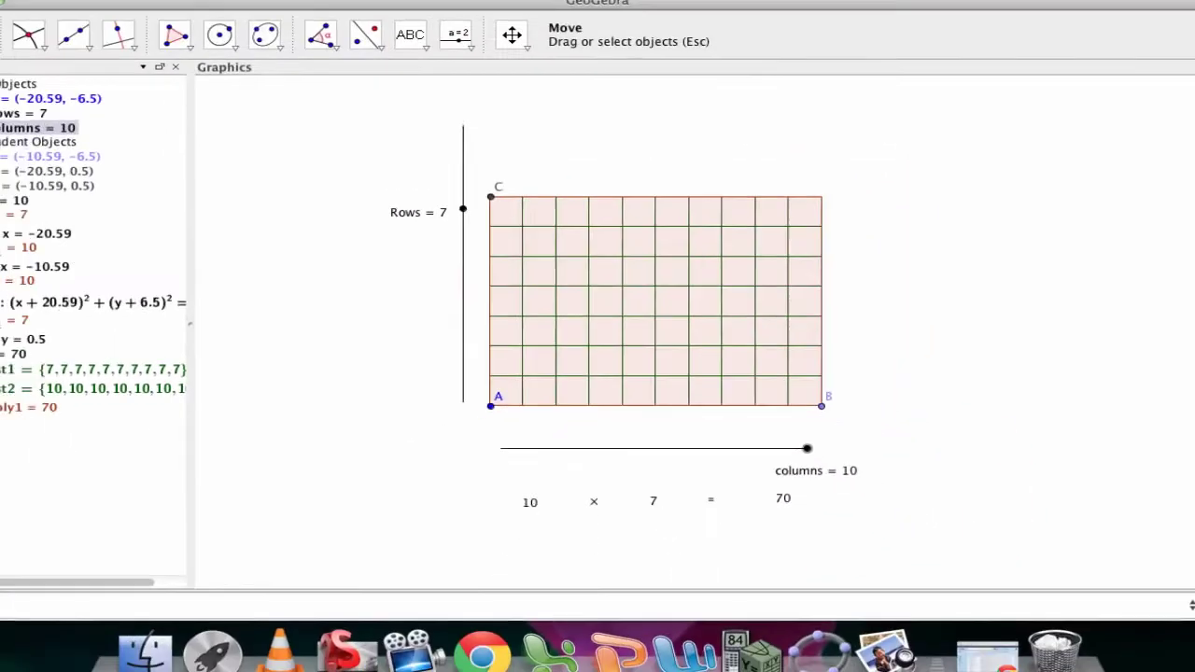
{"action": "left_click", "coordinate": [144, 10]}
- Open a new maximized GeoGebra window and create point A = (0, 0)
{"action": "left_click", "coordinate": [155, 32]}
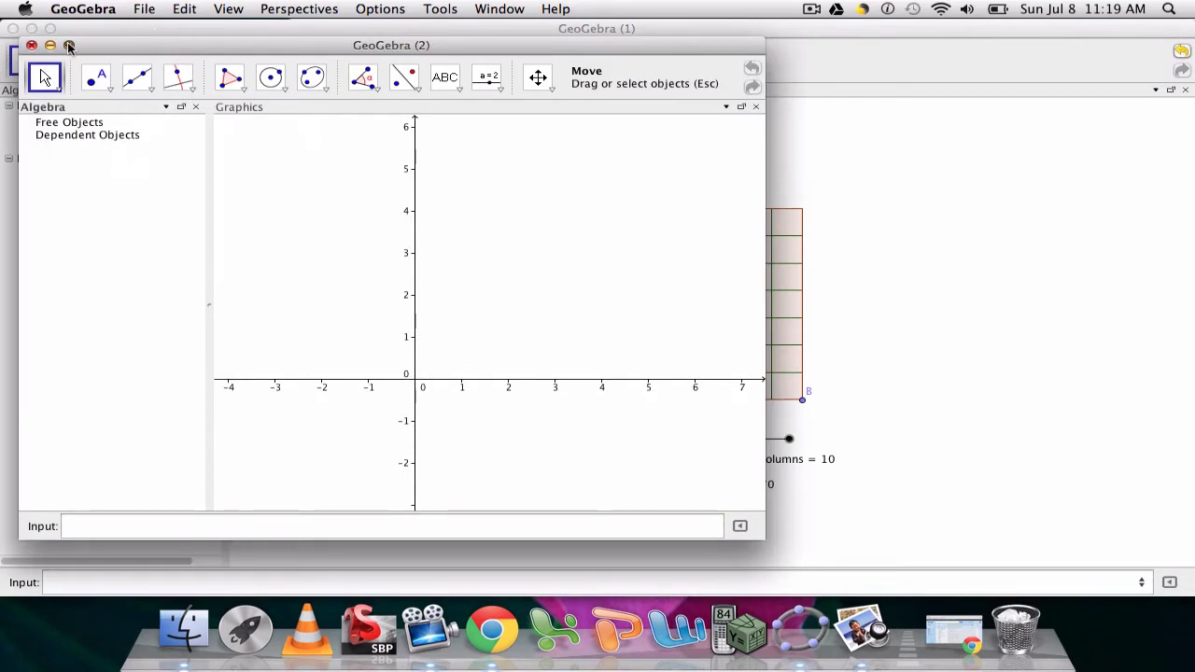
{"action": "left_click", "coordinate": [70, 45]}
{"action": "left_click", "coordinate": [116, 582]}
{"action": "type", "text": "A ="}
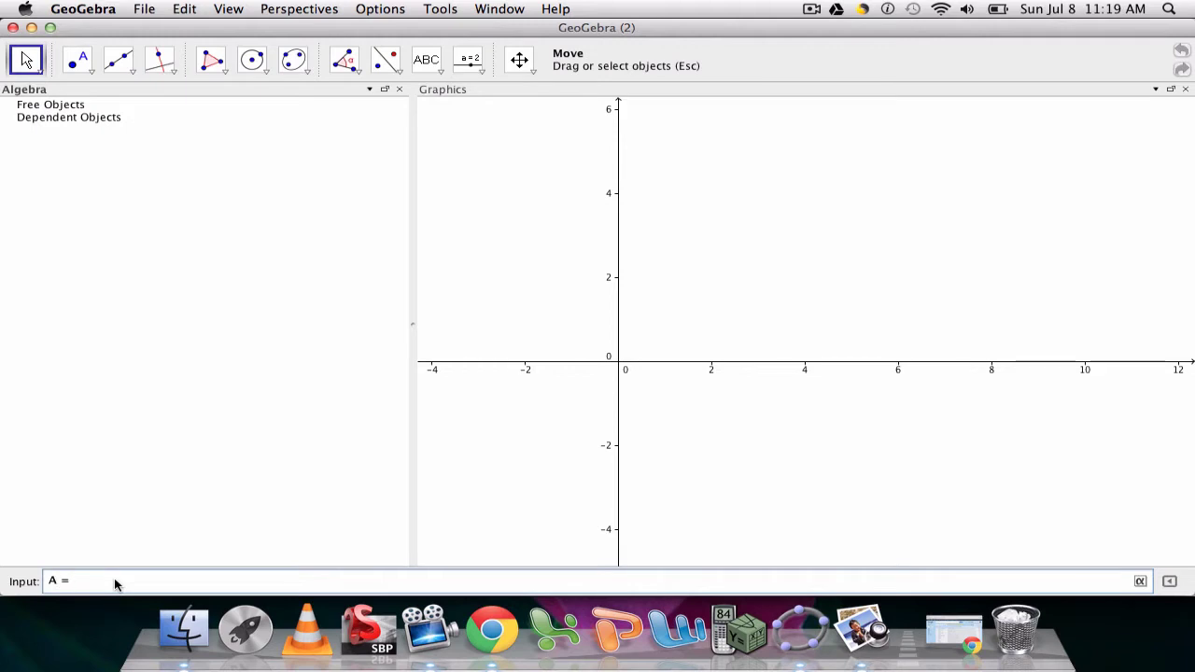
{"action": "type", "text": "(0,0"}
{"action": "key", "text": "Return"}
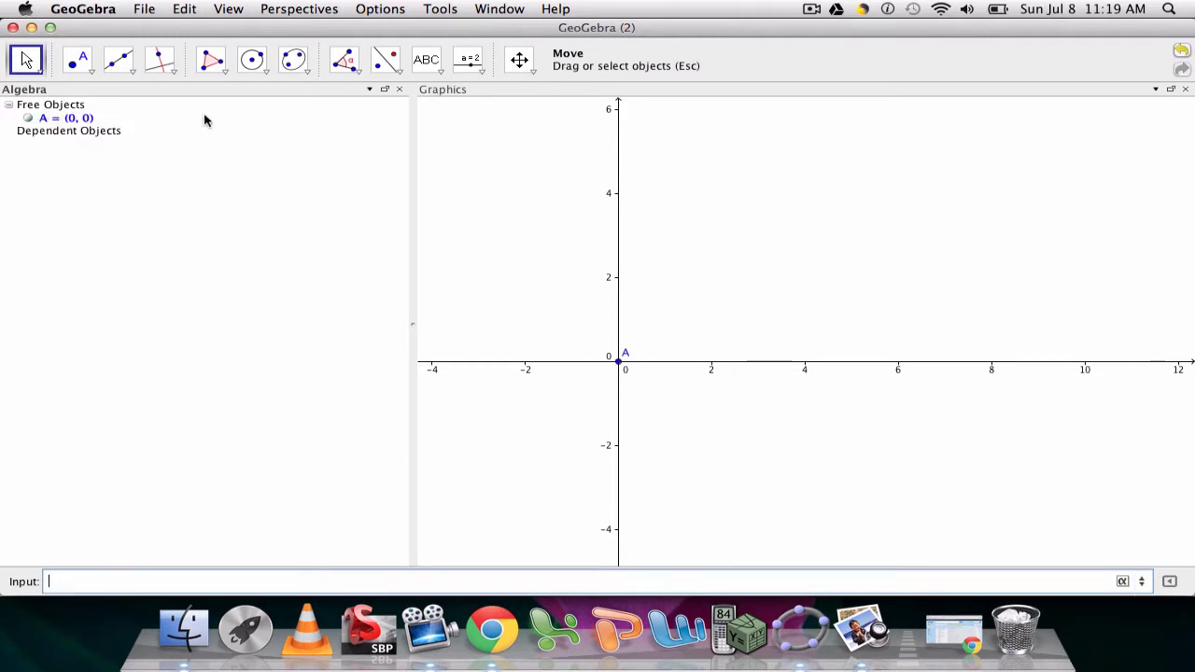
- Hide the axes and widen the graphics area by shrinking the object list
{"action": "left_click", "coordinate": [238, 11]}
{"action": "left_click", "coordinate": [248, 30]}
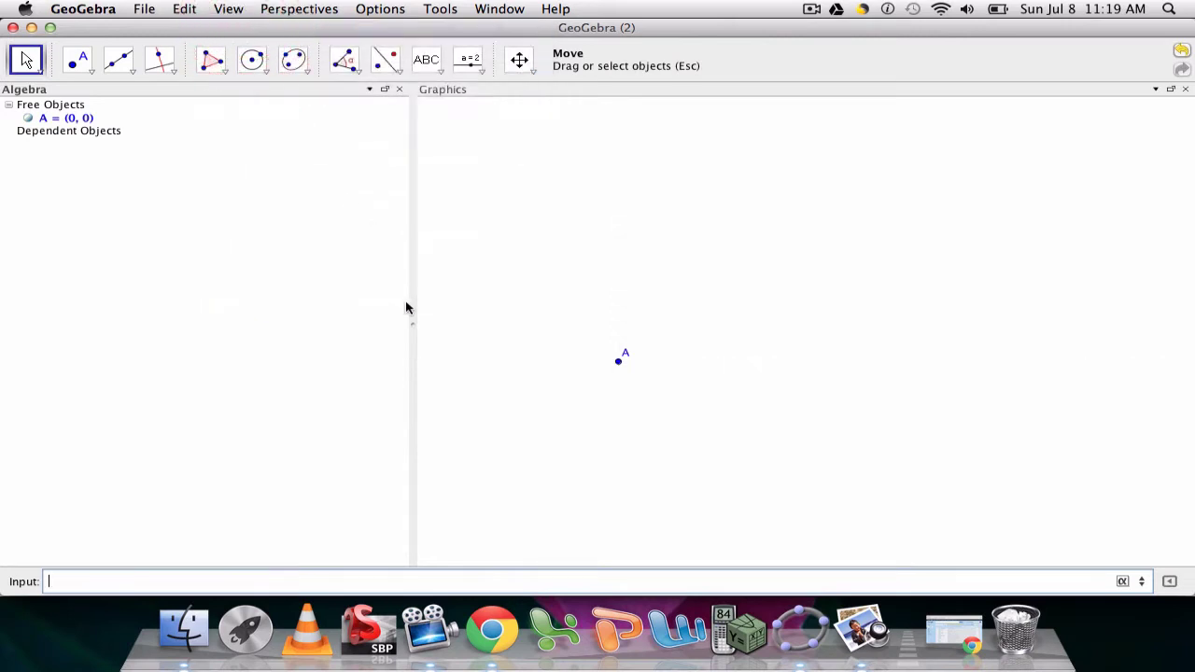
{"action": "left_click_drag", "start_coordinate": [414, 326], "coordinate": [139, 326]}
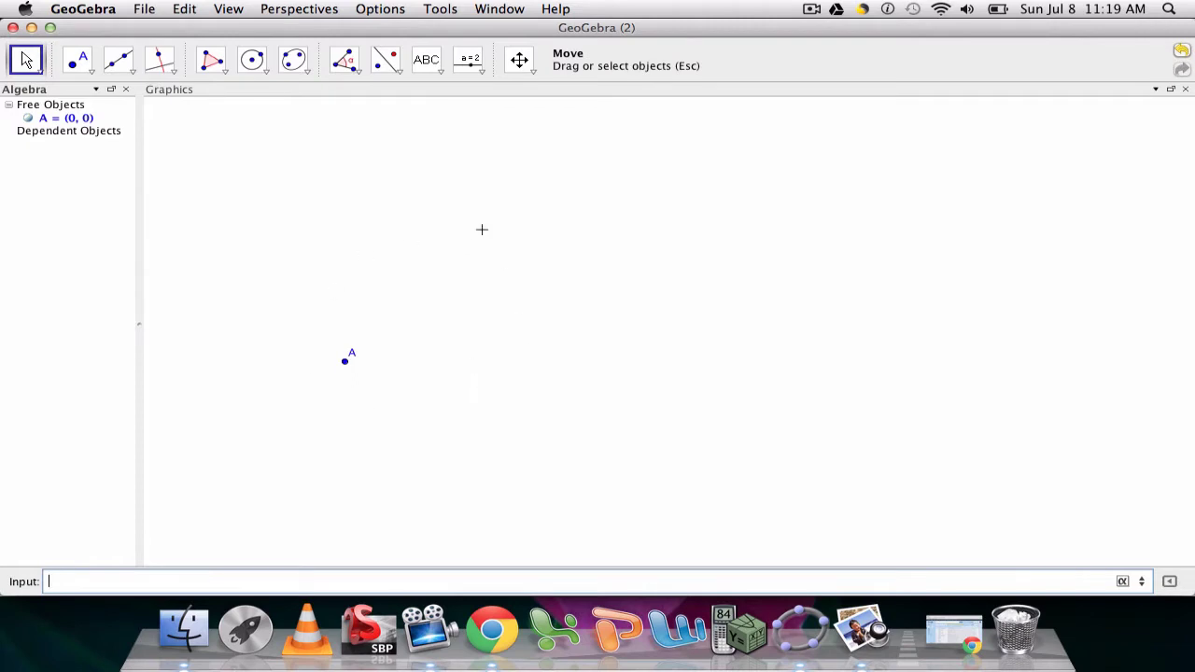
- Place a slider named columns with minimum 0, maximum 10 and increment 1
{"action": "left_click", "coordinate": [476, 63]}
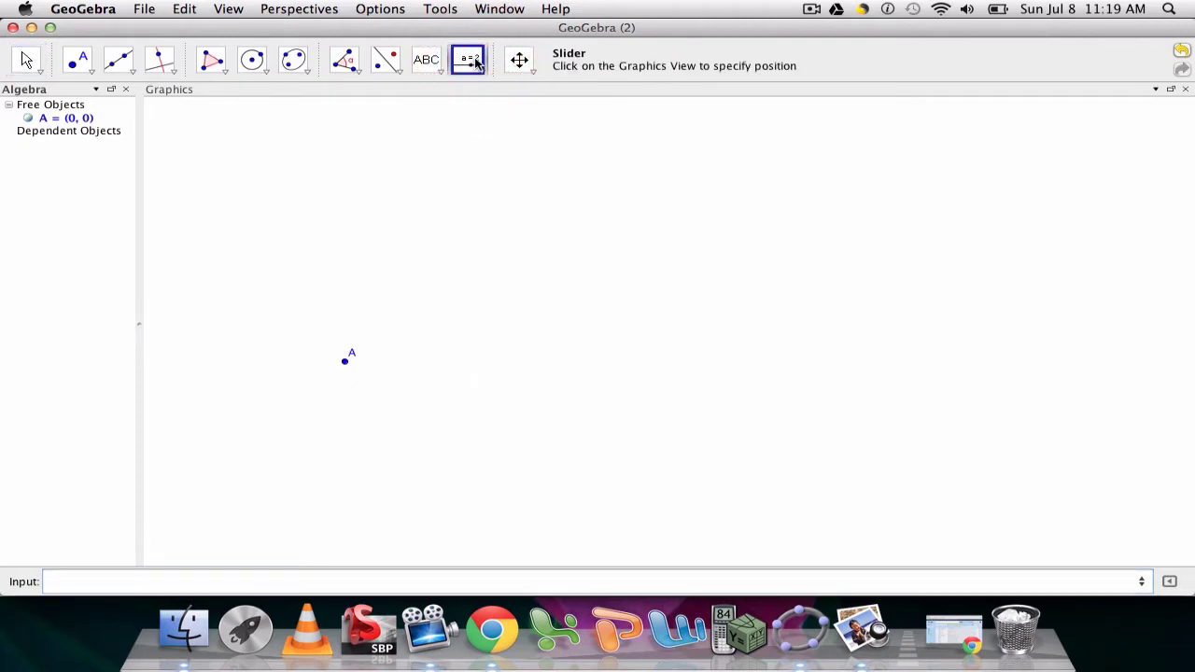
{"action": "left_click", "coordinate": [360, 415]}
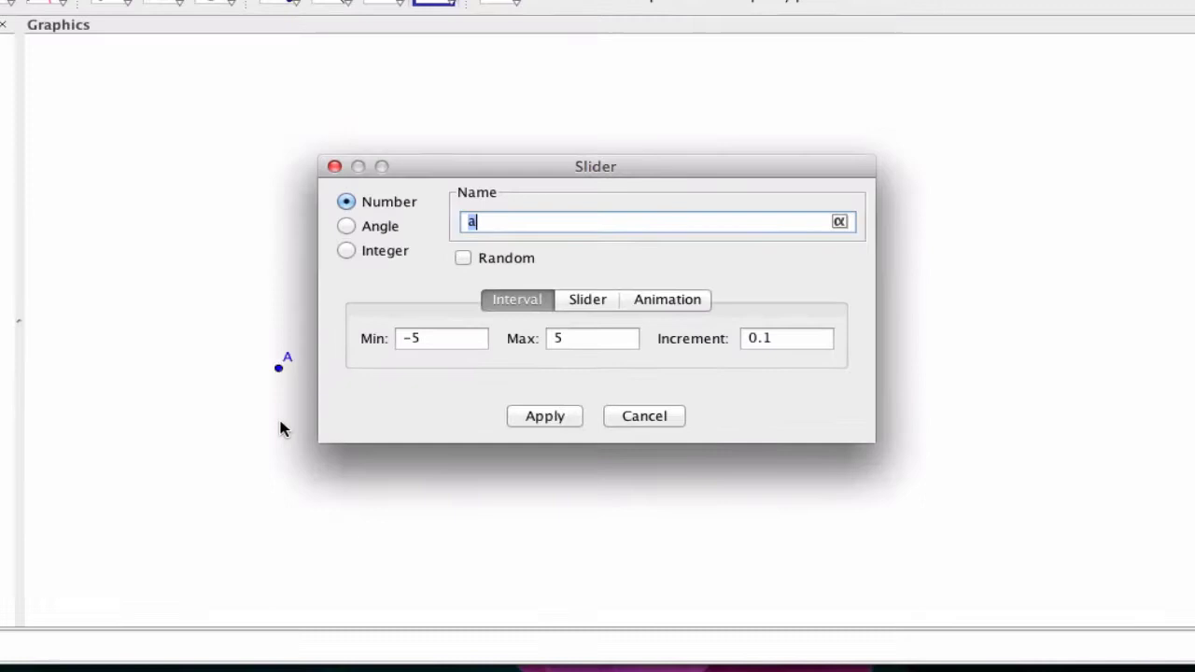
{"action": "type", "text": "col"}
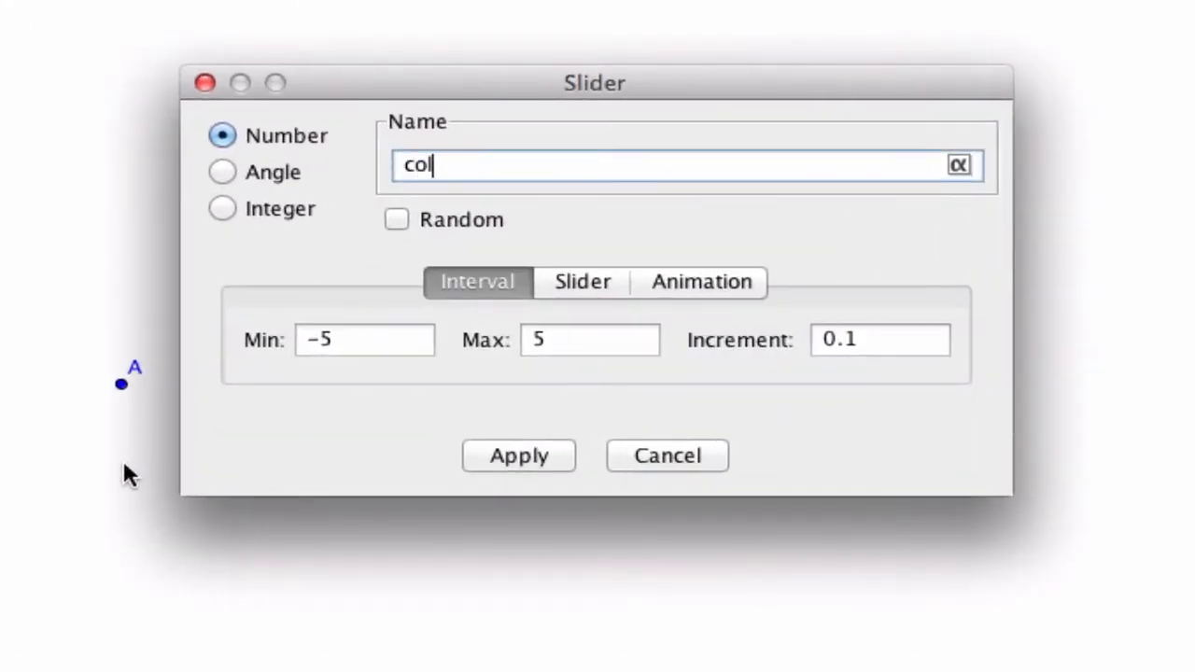
{"action": "type", "text": "umns"}
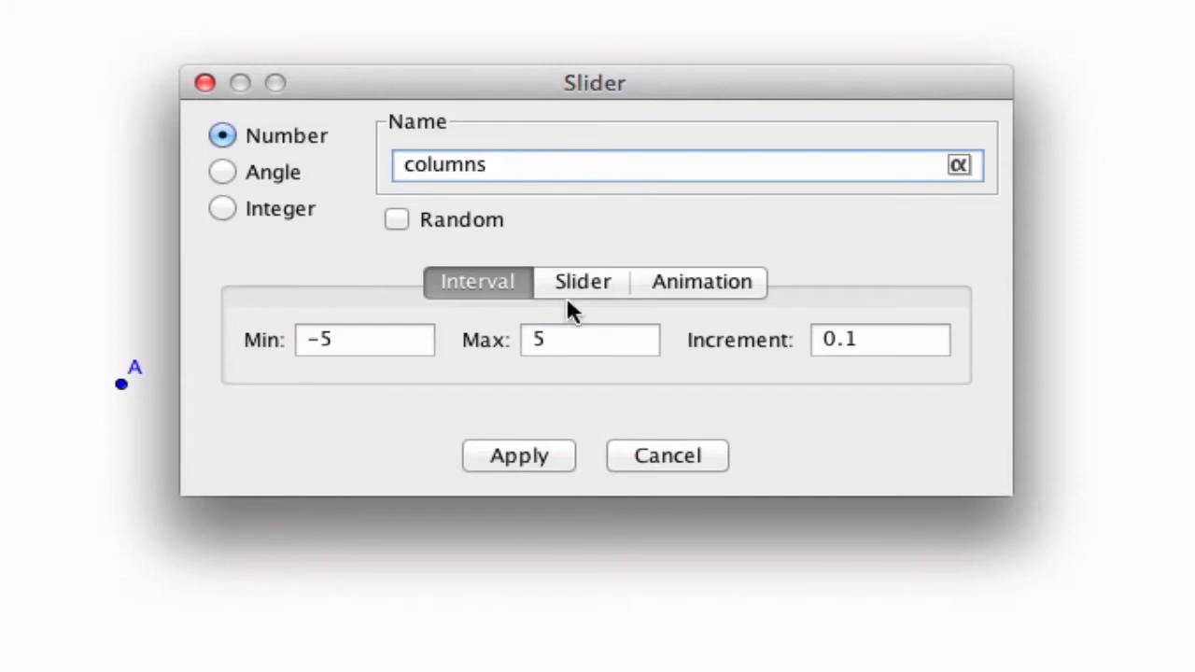
{"action": "left_click", "coordinate": [374, 347]}
{"action": "key", "text": "BackSpace"}
{"action": "key", "text": "BackSpace"}
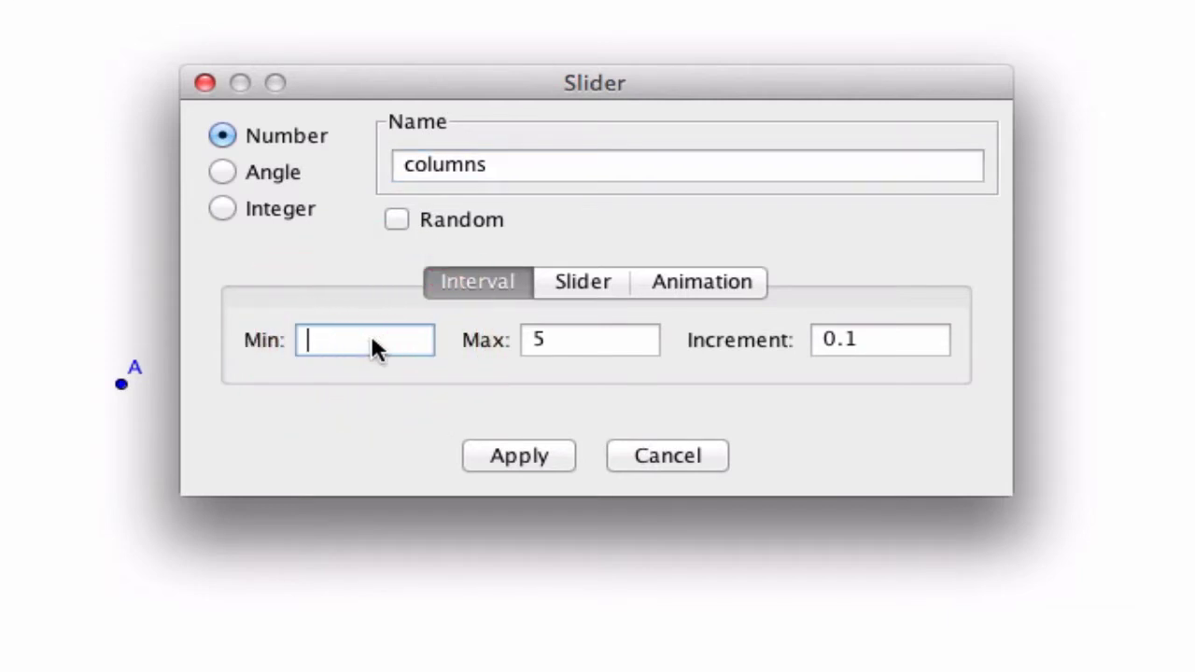
{"action": "type", "text": "0"}
{"action": "key", "text": "Tab"}
{"action": "type", "text": "10"}
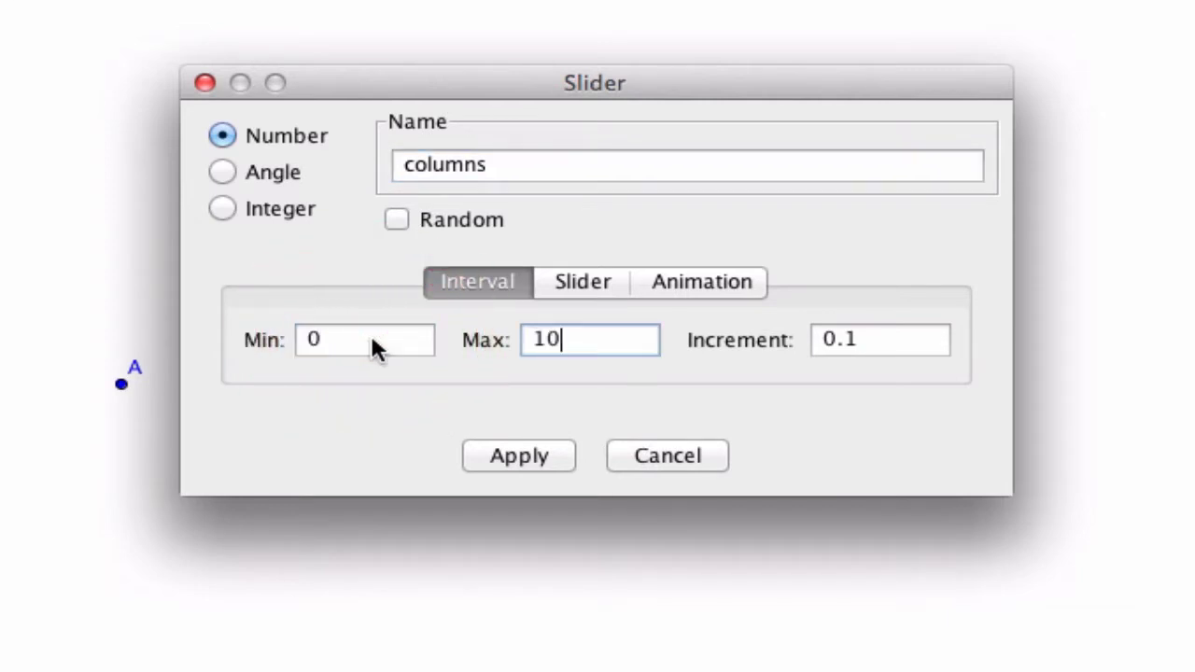
{"action": "left_click", "coordinate": [887, 342]}
{"action": "key", "text": "BackSpace"}
{"action": "key", "text": "BackSpace"}
{"action": "key", "text": "BackSpace"}
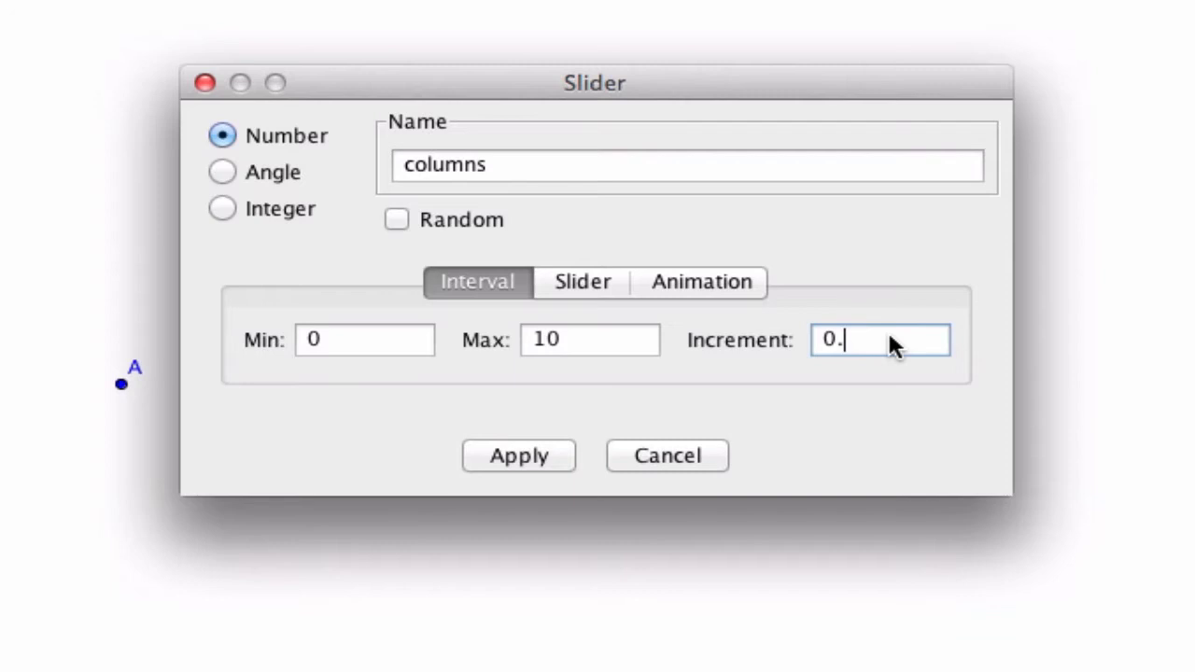
{"action": "type", "text": "1"}
- Set the columns slider width to 300 and apply
{"action": "left_click", "coordinate": [579, 286]}
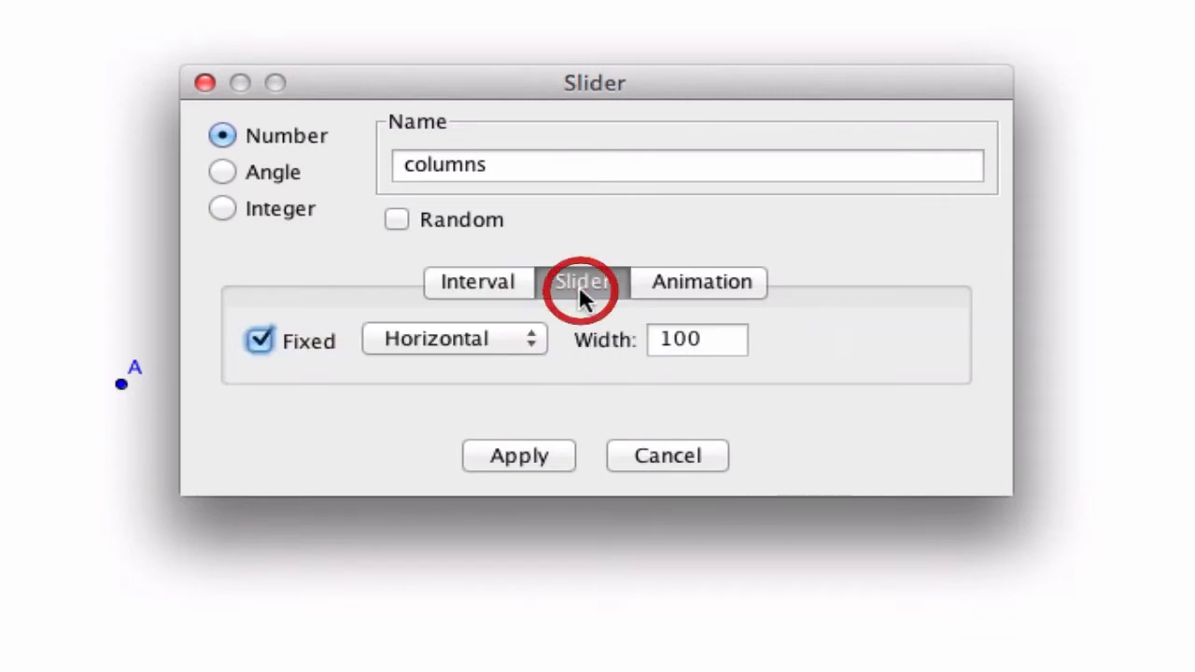
{"action": "left_click", "coordinate": [707, 342]}
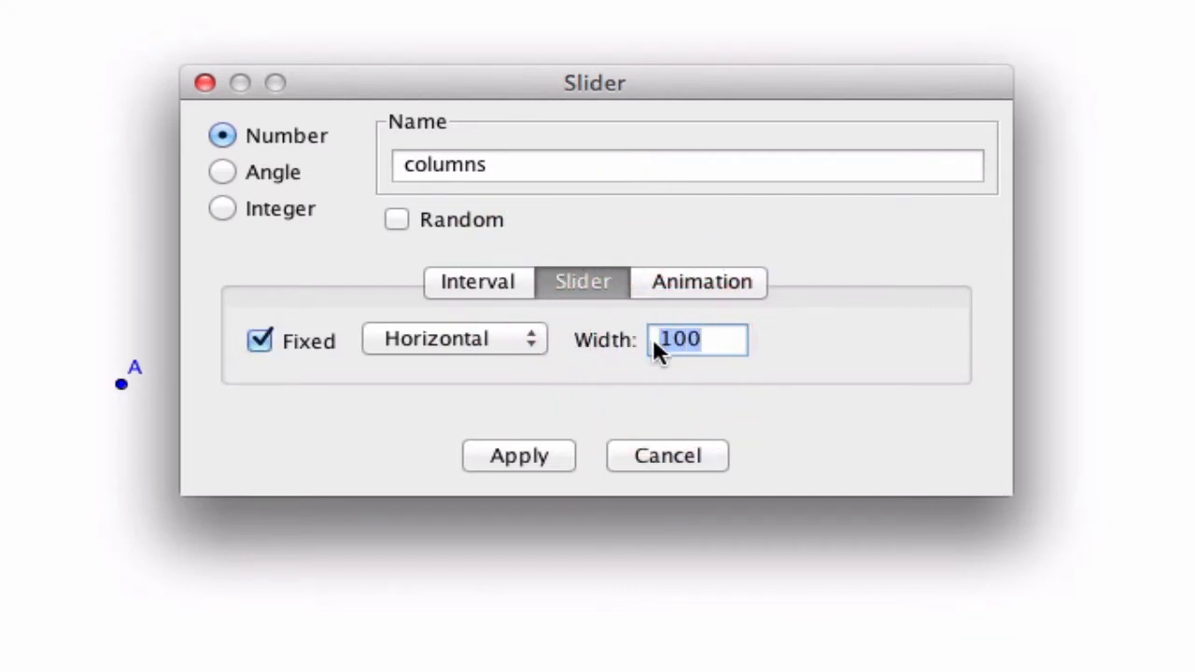
{"action": "type", "text": "300"}
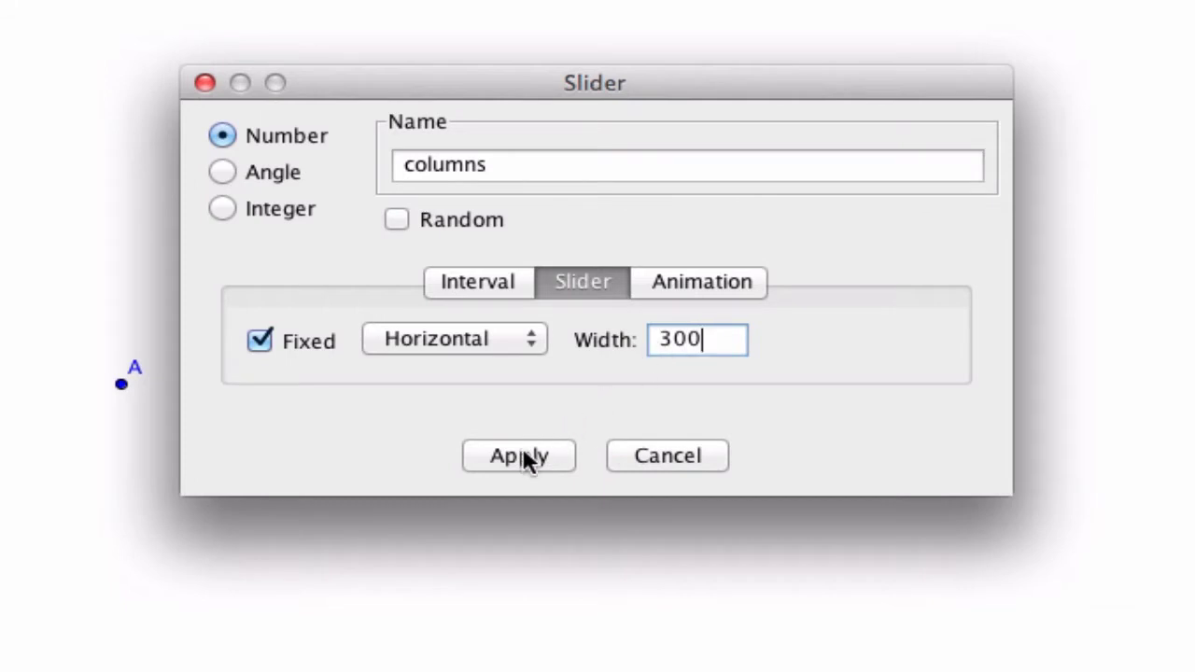
{"action": "left_click", "coordinate": [520, 458]}
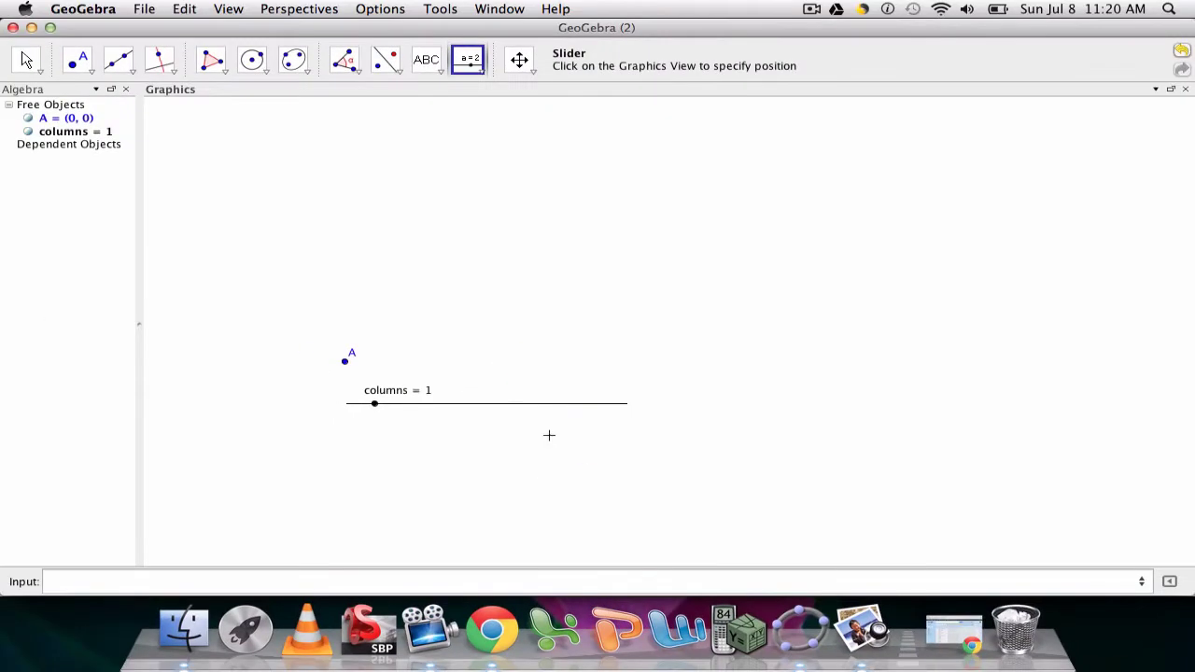
- Enter Segment[A, columns] to create a segment from A with length columns
{"action": "left_click", "coordinate": [75, 586]}
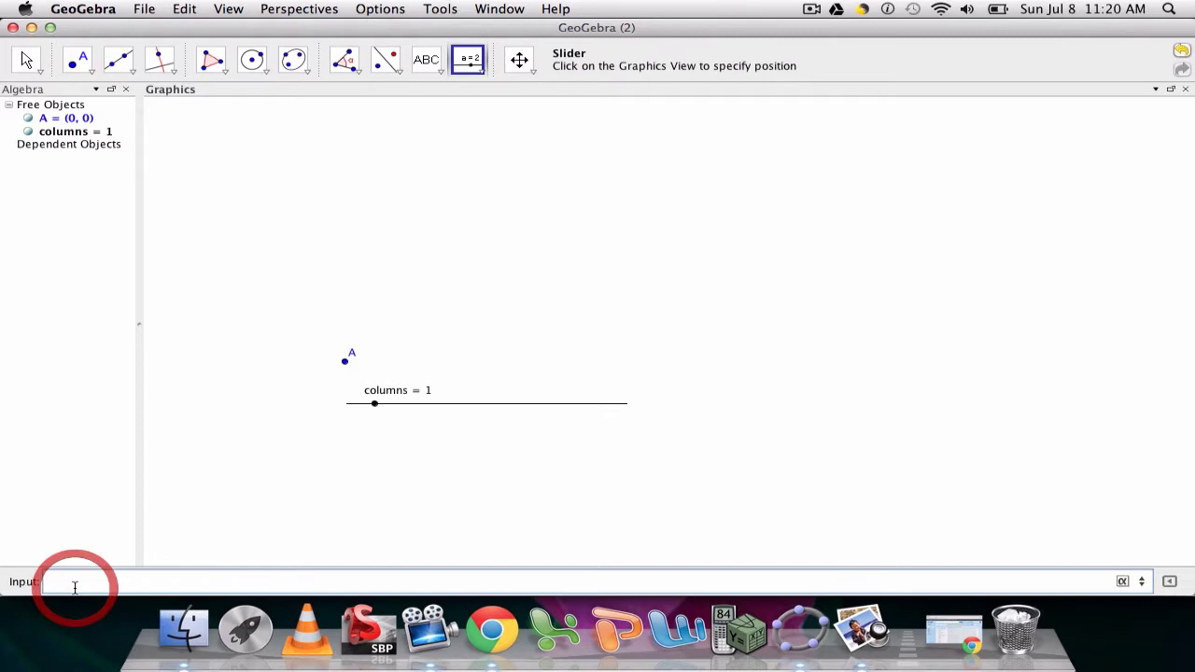
{"action": "type", "text": "segment"}
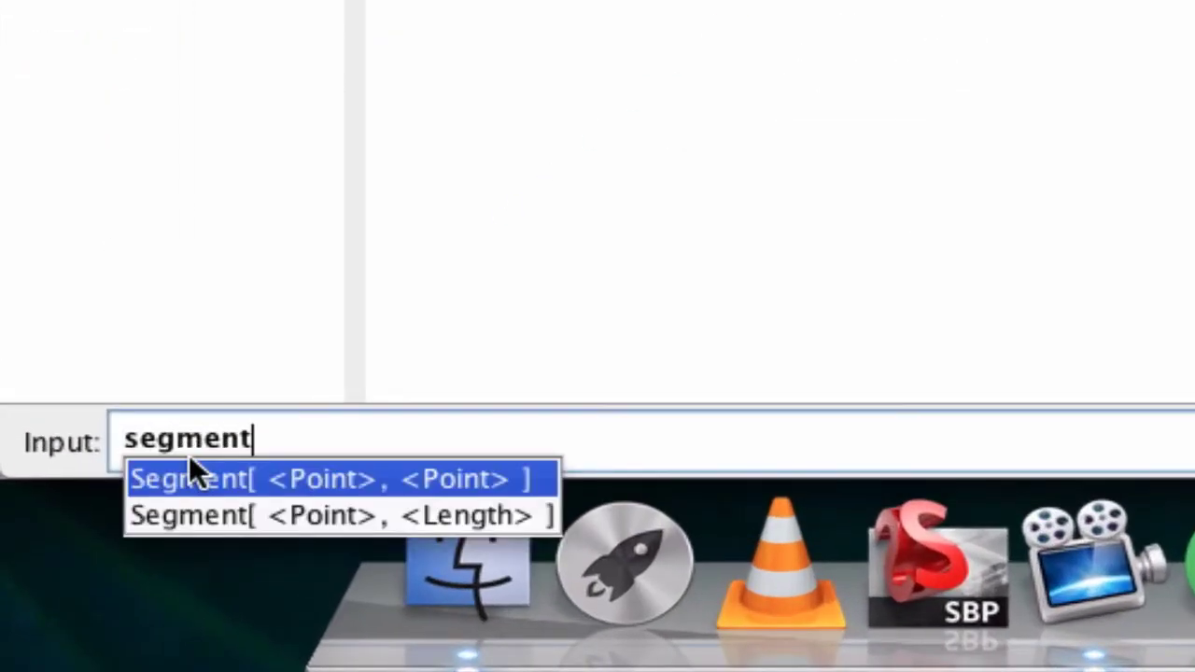
{"action": "key", "text": "Down"}
{"action": "key", "text": "Return"}
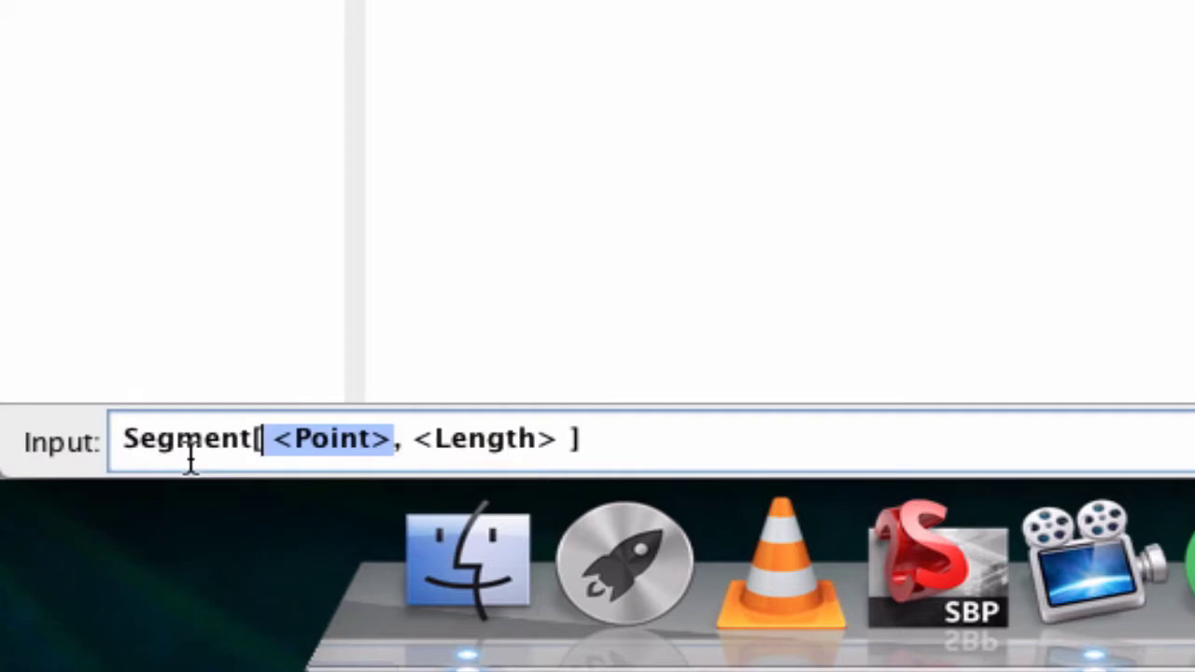
{"action": "type", "text": "A"}
{"action": "key", "text": "Tab"}
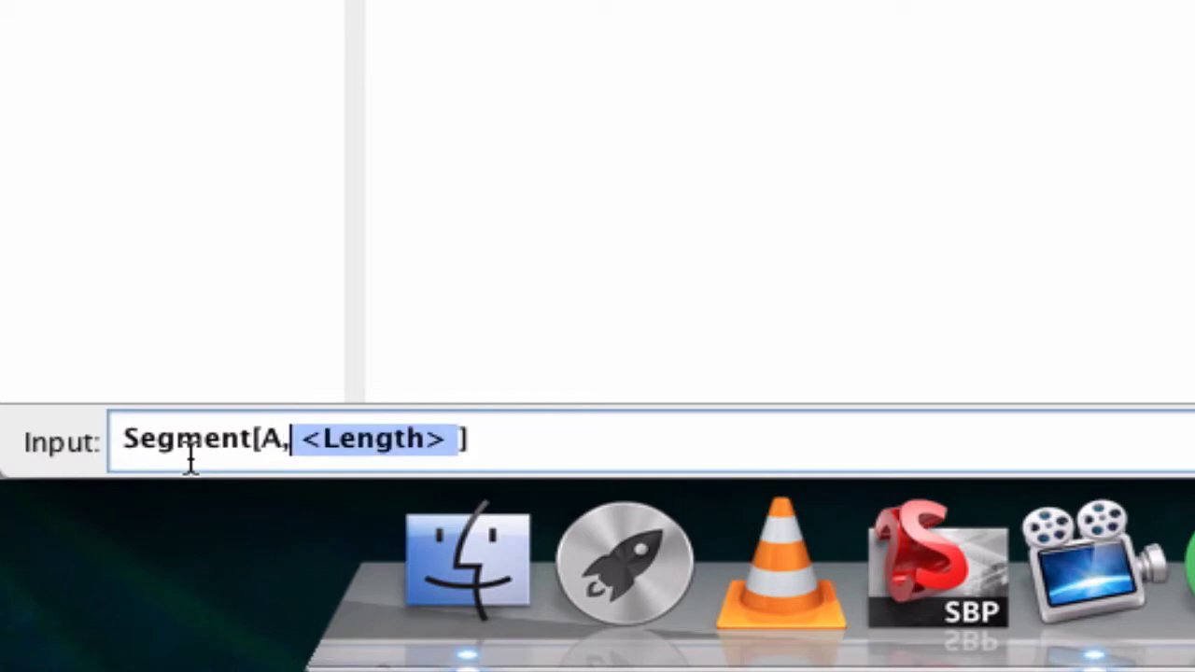
{"action": "type", "text": "columns"}
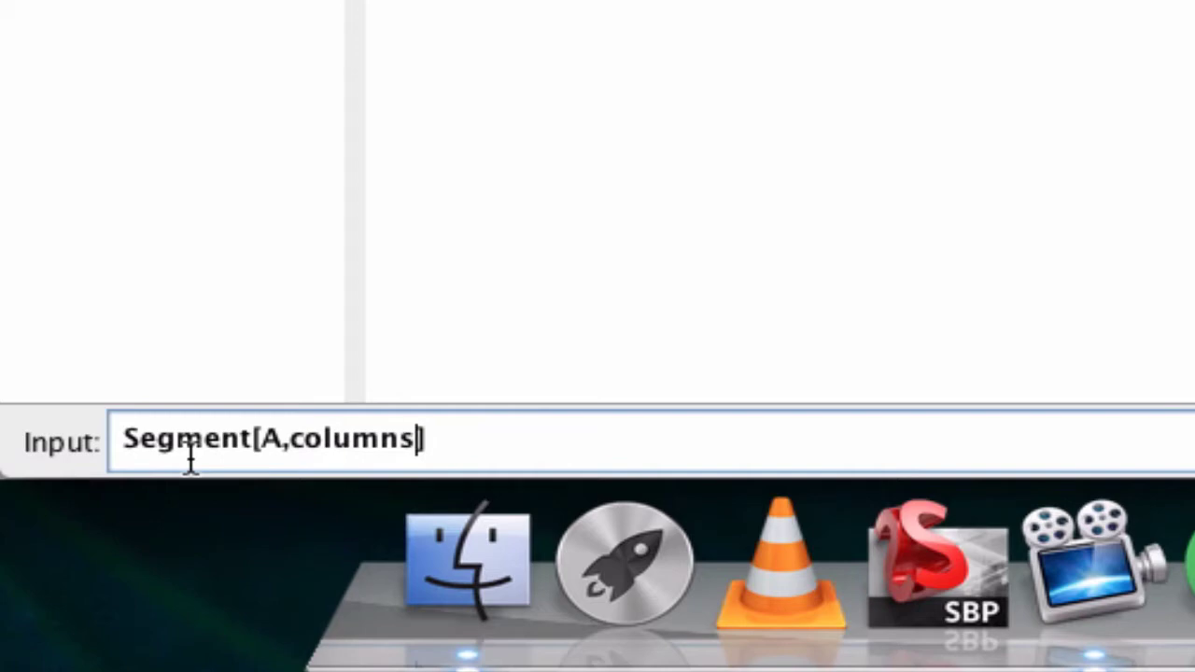
{"action": "key", "text": "Return"}
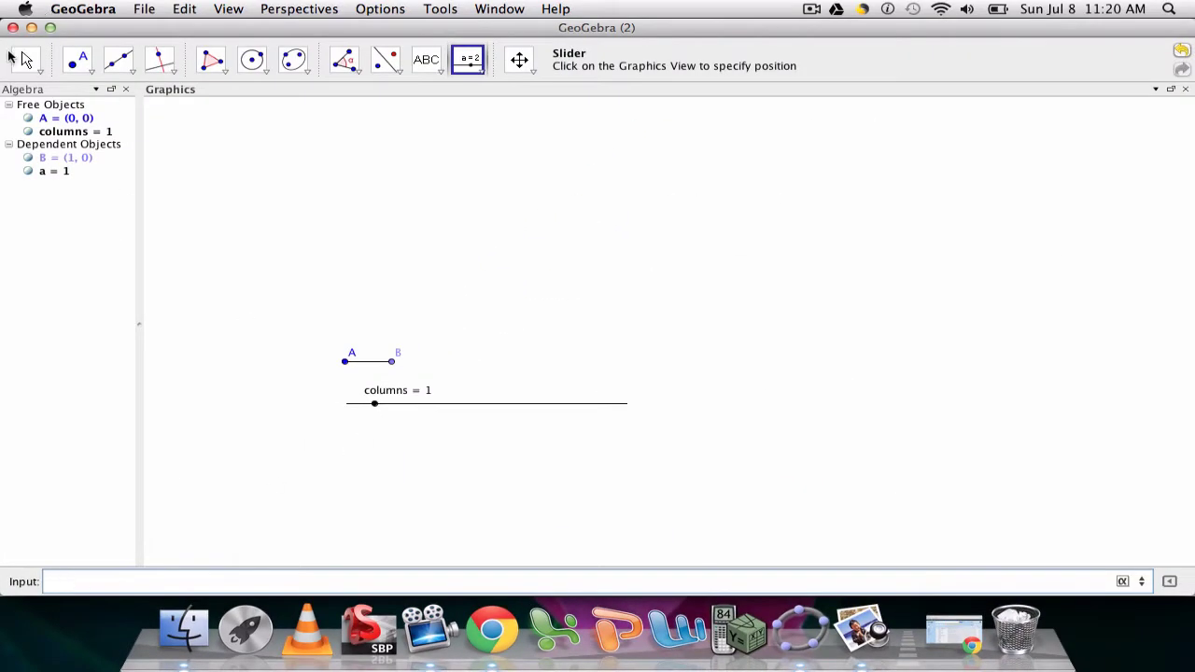
- Drag the columns slider to 5, stretching segment AB to B = (5, 0)
{"action": "left_click", "coordinate": [27, 58]}
{"action": "left_click", "coordinate": [374, 404]}
{"action": "mouse_move", "coordinate": [375, 407]}
{"action": "left_mouse_down"}
{"action": "mouse_move", "coordinate": [612, 411]}
{"action": "mouse_move", "coordinate": [398, 405]}
{"action": "mouse_move", "coordinate": [458, 407]}
{"action": "left_mouse_up"}
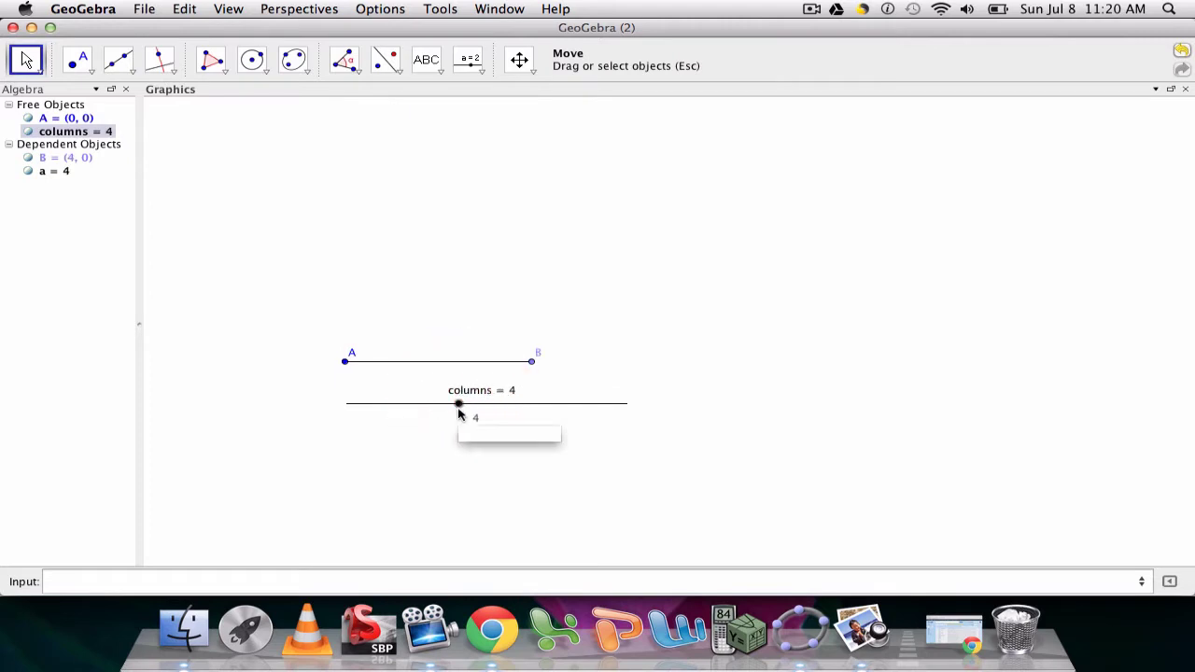
{"action": "left_click", "coordinate": [472, 405]}
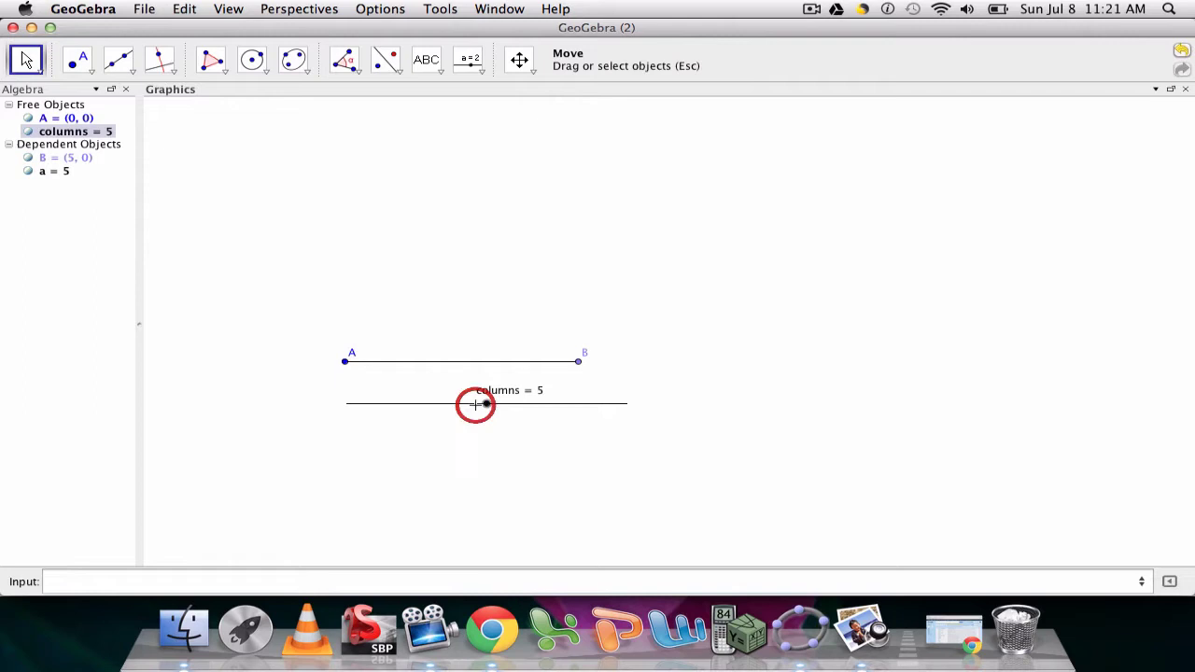
{"action": "mouse_move", "coordinate": [486, 408]}
{"action": "left_mouse_down"}
{"action": "mouse_move", "coordinate": [603, 408]}
{"action": "mouse_move", "coordinate": [483, 405]}
{"action": "left_mouse_up"}
- Place a second slider named rows with minimum 0, maximum 10 and increment 1
{"action": "left_click", "coordinate": [470, 63]}
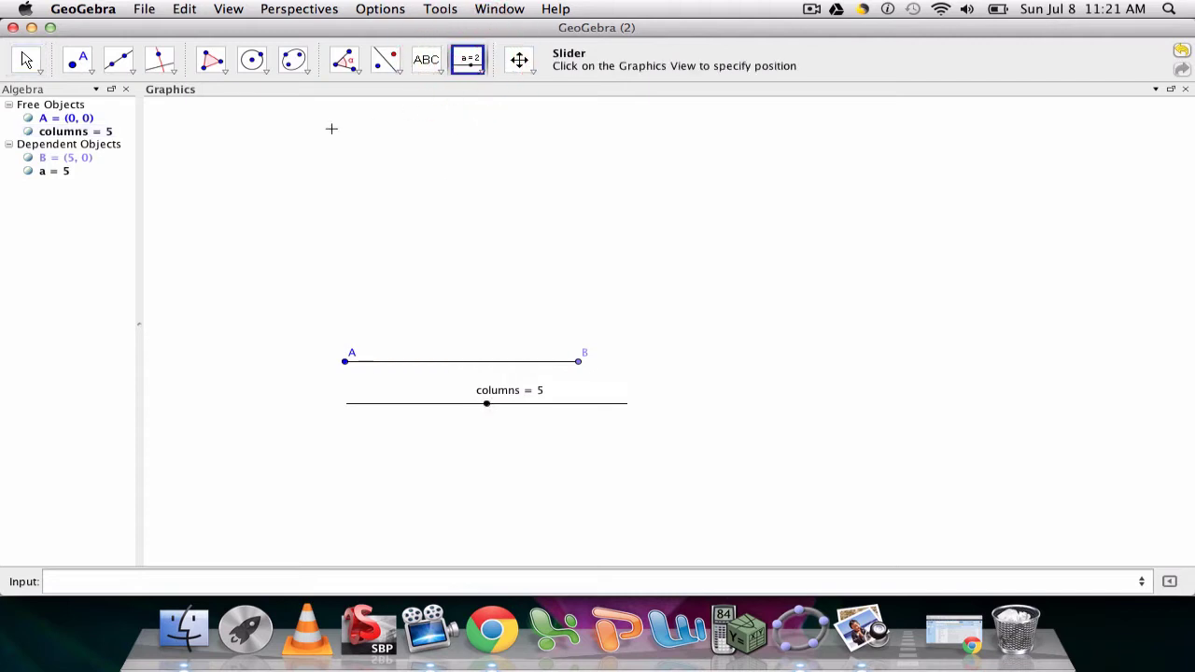
{"action": "left_click", "coordinate": [272, 209]}
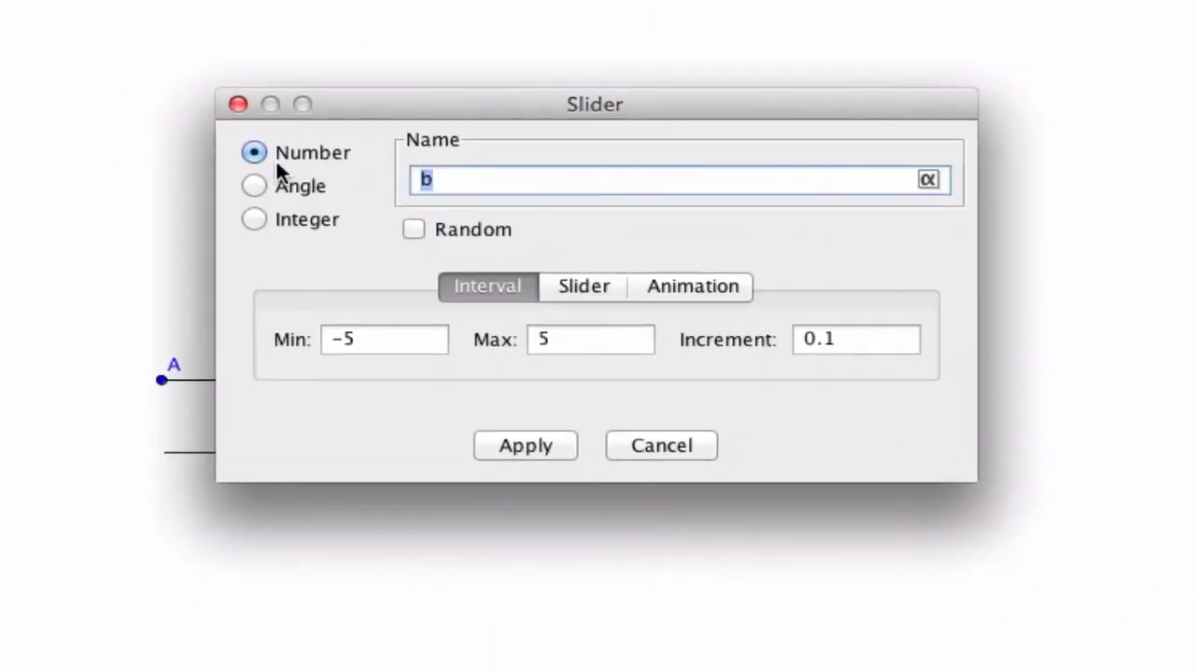
{"action": "type", "text": "rows"}
{"action": "left_click", "coordinate": [402, 338]}
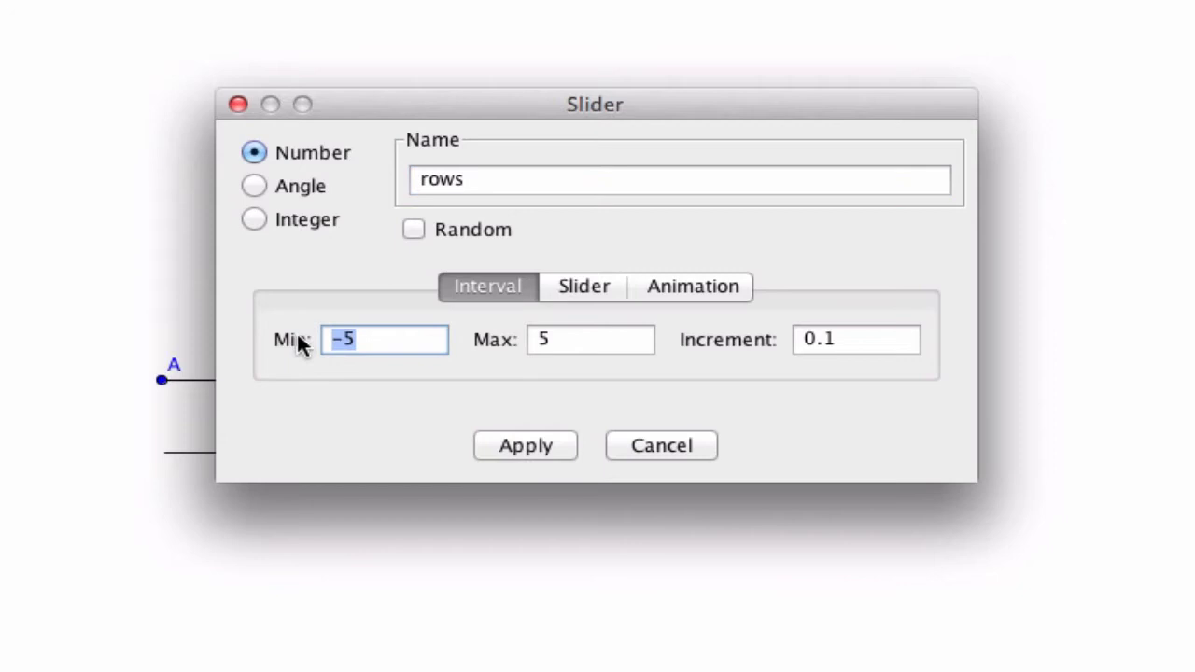
{"action": "type", "text": "0"}
{"action": "key", "text": "Tab"}
{"action": "type", "text": "10"}
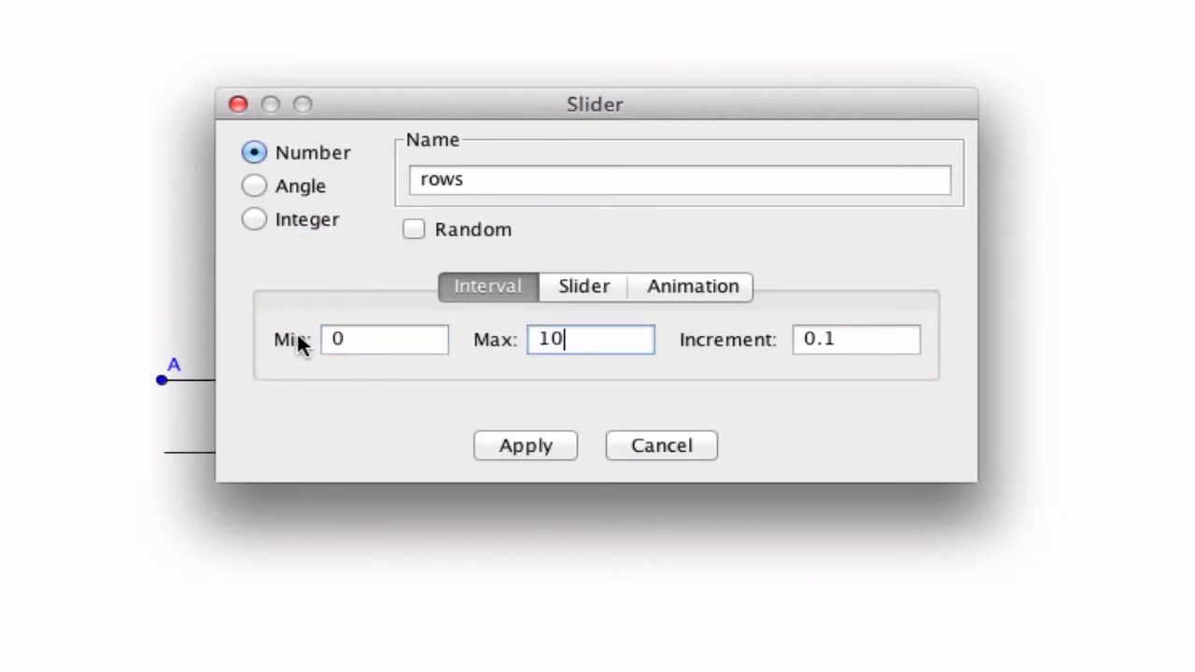
{"action": "key", "text": "Tab"}
{"action": "type", "text": "1"}
- Set the rows slider width to 300 and apply
{"action": "left_click", "coordinate": [592, 286]}
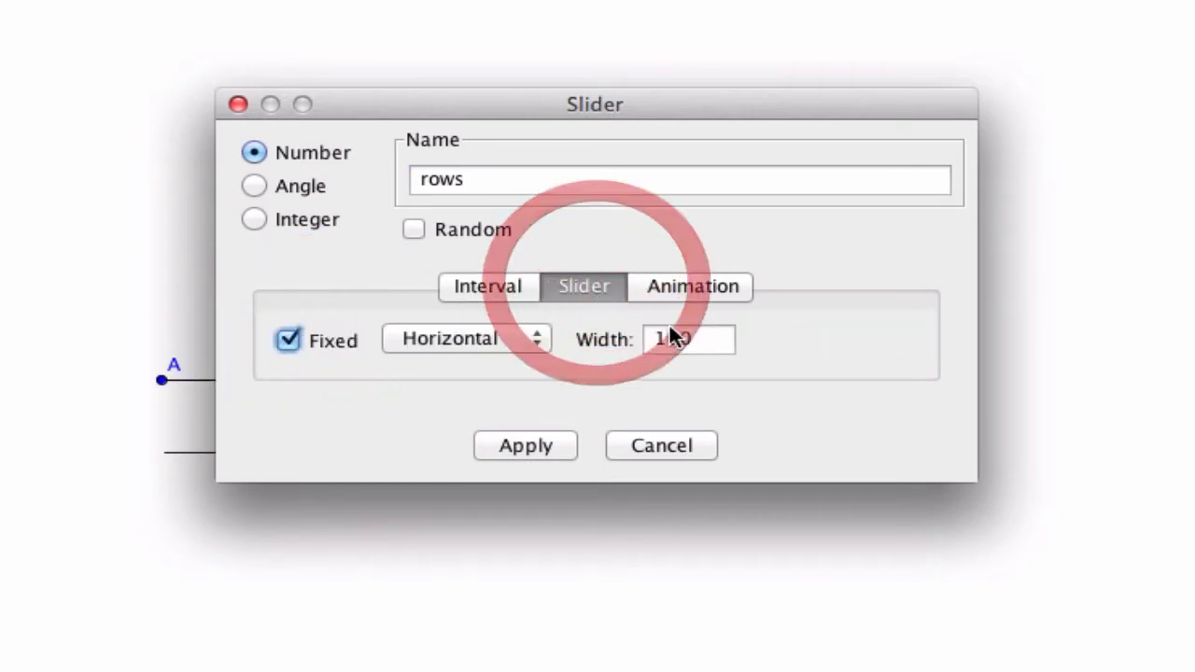
{"action": "left_click_drag", "start_coordinate": [692, 339], "coordinate": [633, 344]}
{"action": "type", "text": "300"}
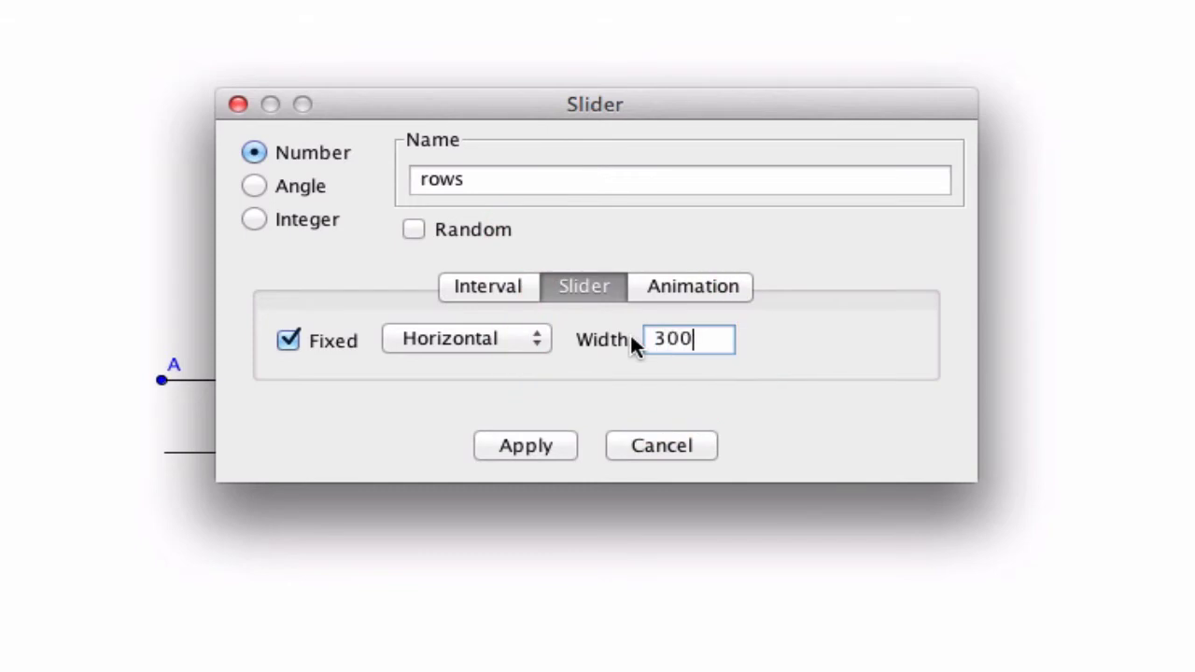
{"action": "left_click", "coordinate": [557, 442]}
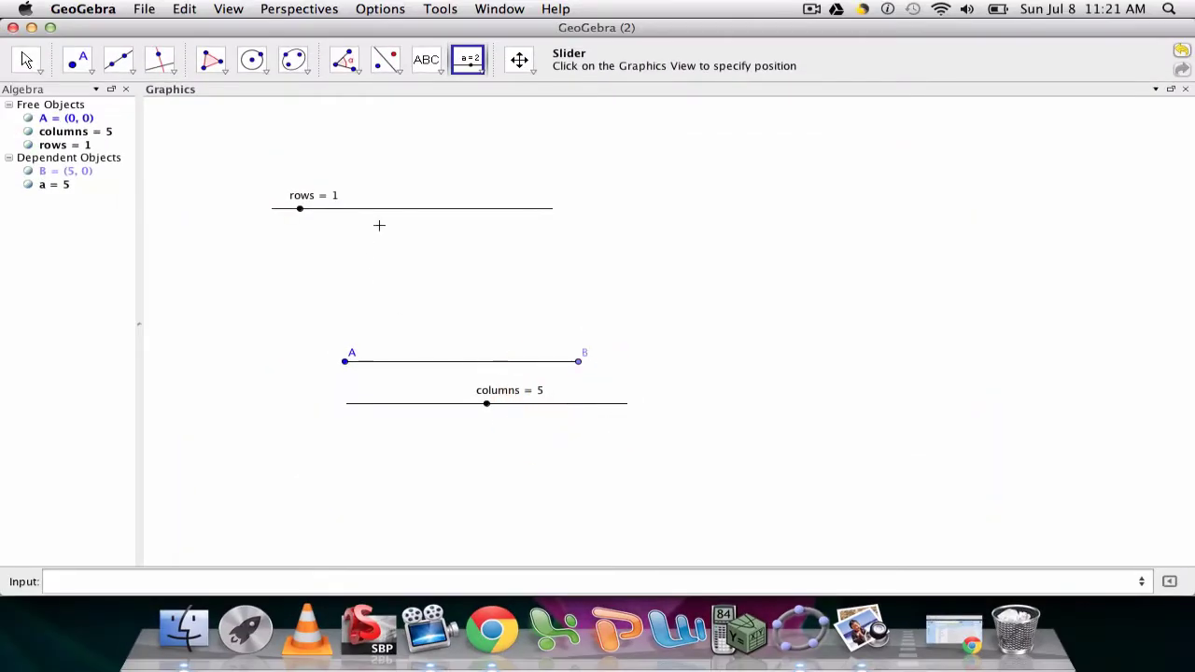
- Set rows to 3 and change the rows slider's orientation to Vertical in its properties
{"action": "left_click", "coordinate": [25, 59]}
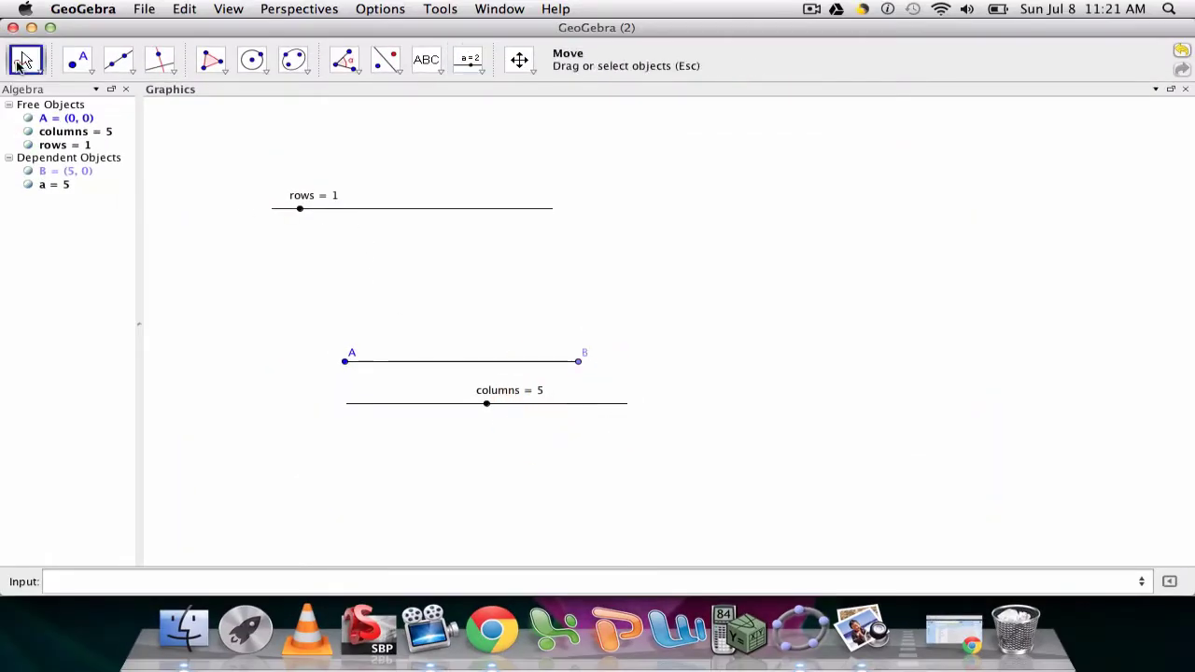
{"action": "left_click", "coordinate": [362, 211]}
{"action": "double_click", "coordinate": [362, 211]}
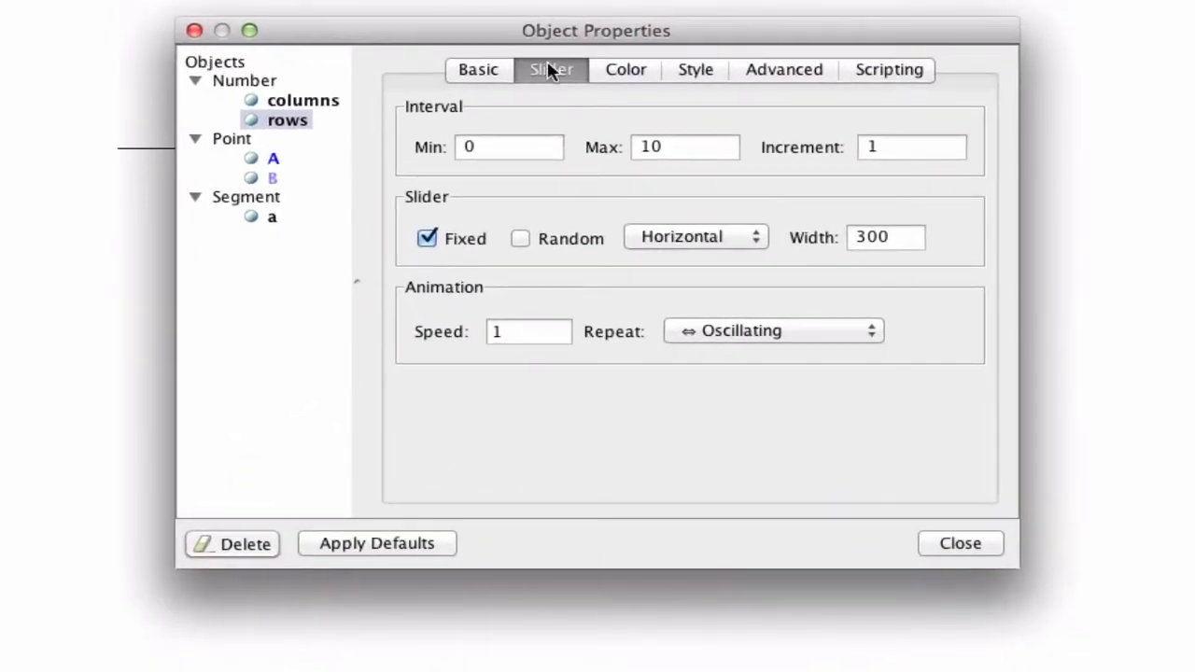
{"action": "left_click", "coordinate": [734, 244]}
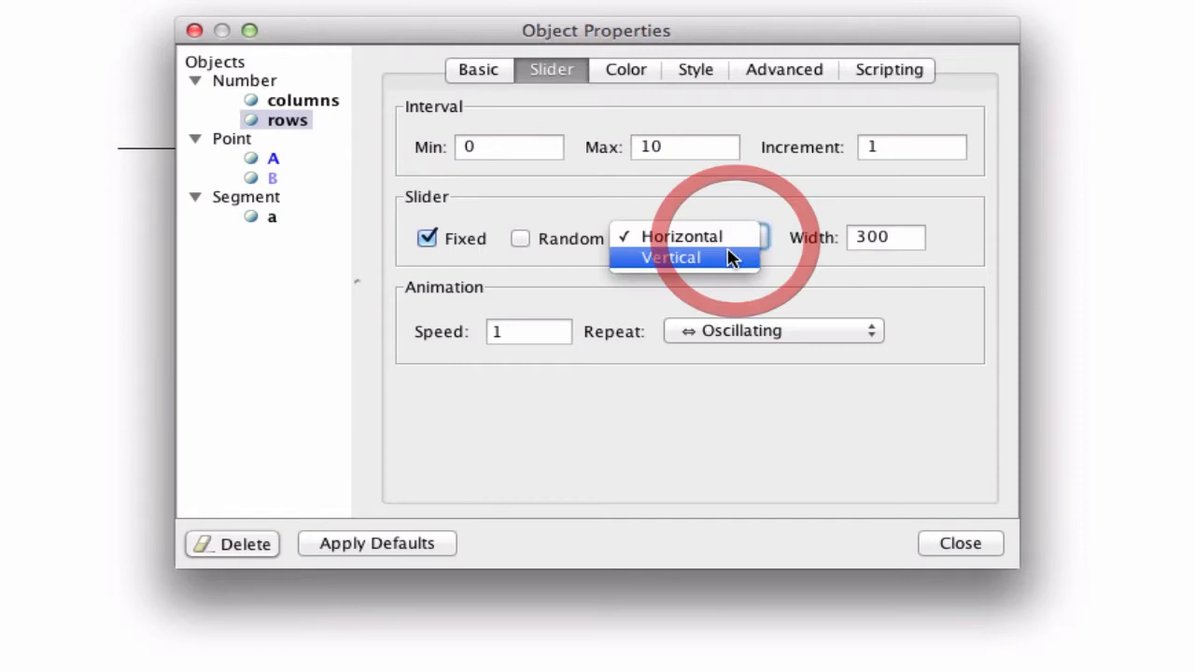
{"action": "left_click", "coordinate": [722, 255]}
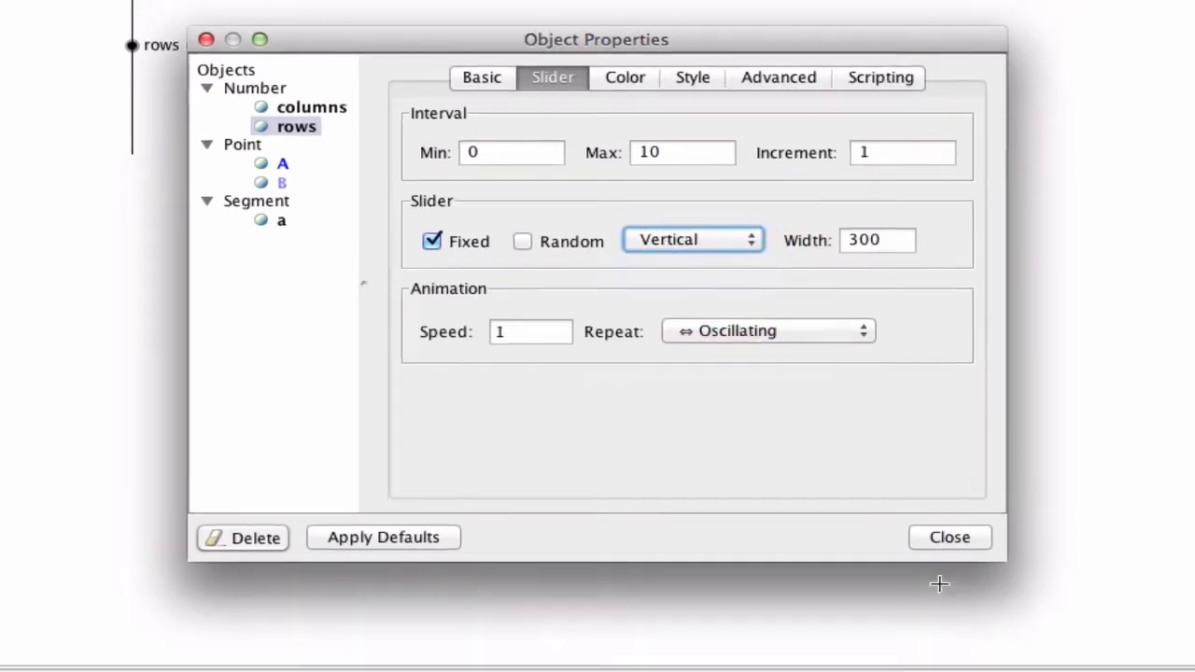
{"action": "left_click", "coordinate": [961, 543]}
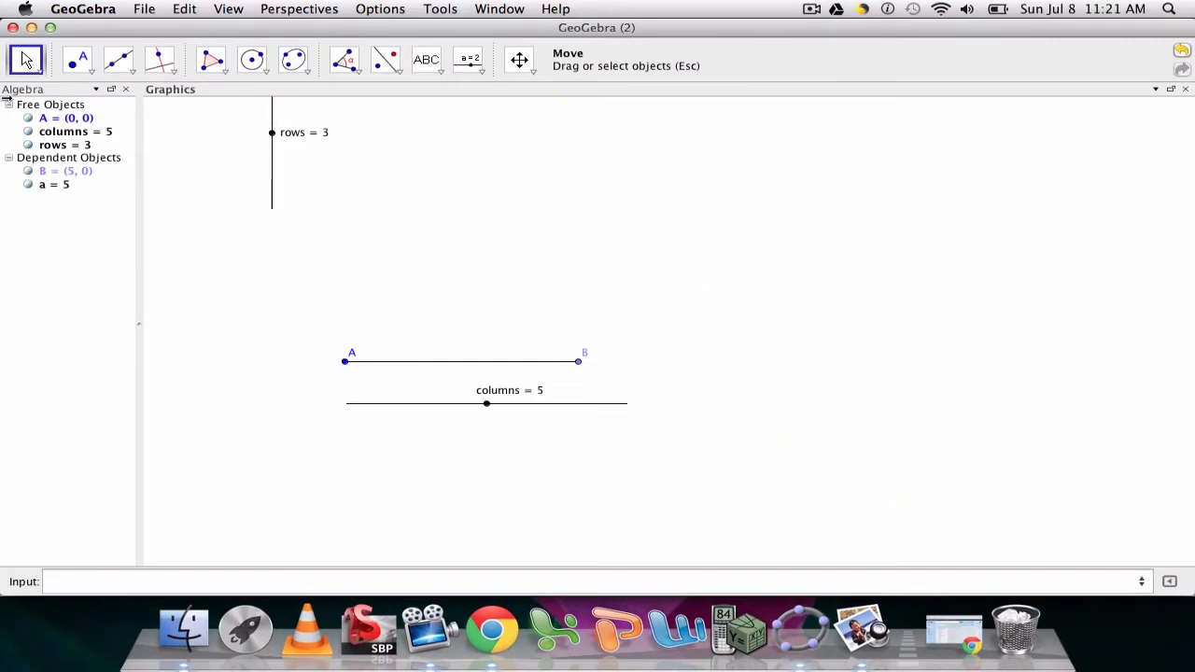
- Unfix the rows slider and move it down beside segment AB
{"action": "right_click", "coordinate": [271, 167]}
{"action": "left_click", "coordinate": [285, 248]}
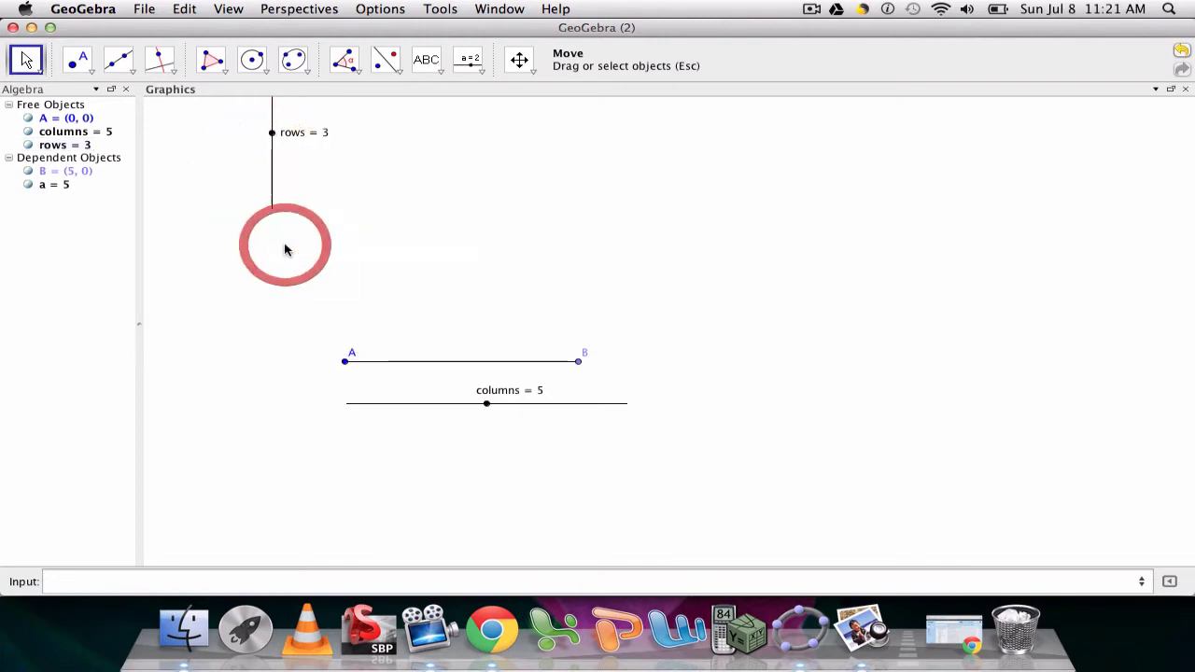
{"action": "left_click_drag", "start_coordinate": [271, 192], "coordinate": [288, 377]}
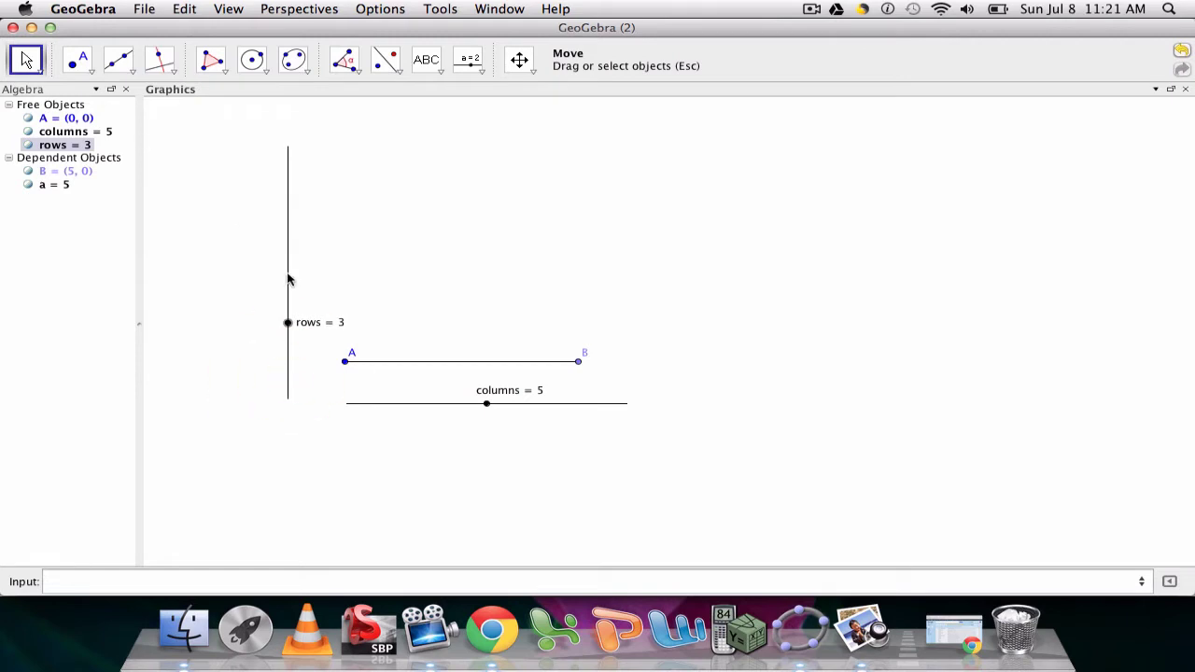
- Fix the rows slider again and move the rows = 3 and columns = 5 labels clear of their lines
{"action": "right_click", "coordinate": [288, 278]}
{"action": "left_click", "coordinate": [323, 358]}
{"action": "left_click_drag", "start_coordinate": [317, 323], "coordinate": [246, 326]}
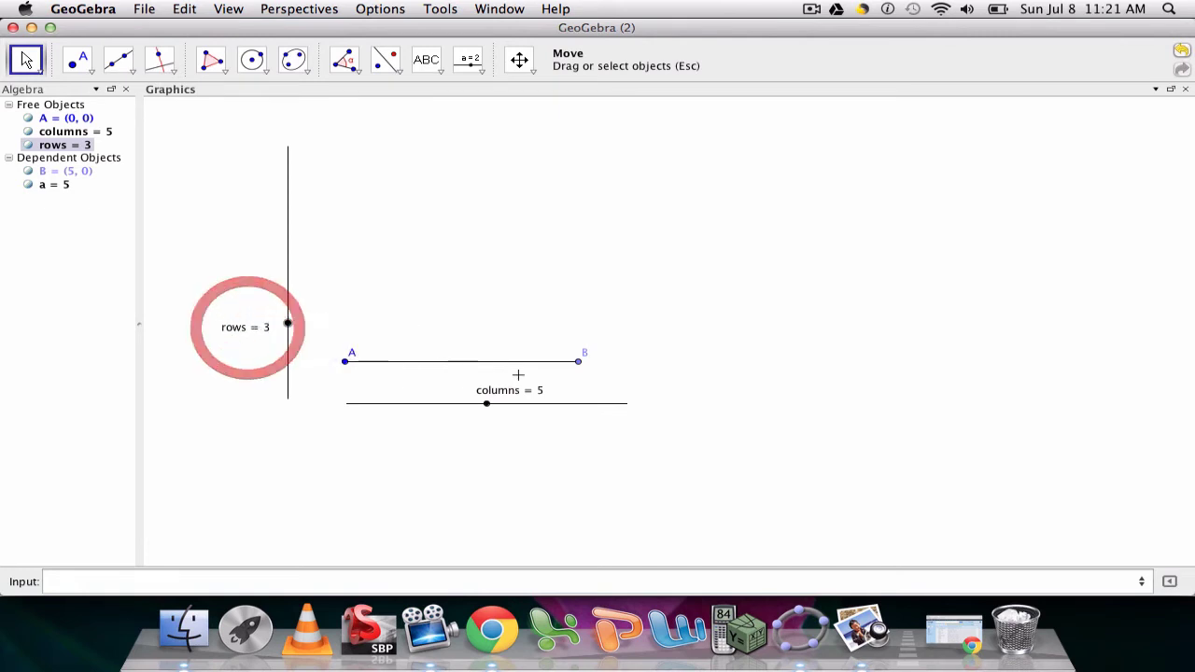
{"action": "left_click_drag", "start_coordinate": [514, 395], "coordinate": [514, 437]}
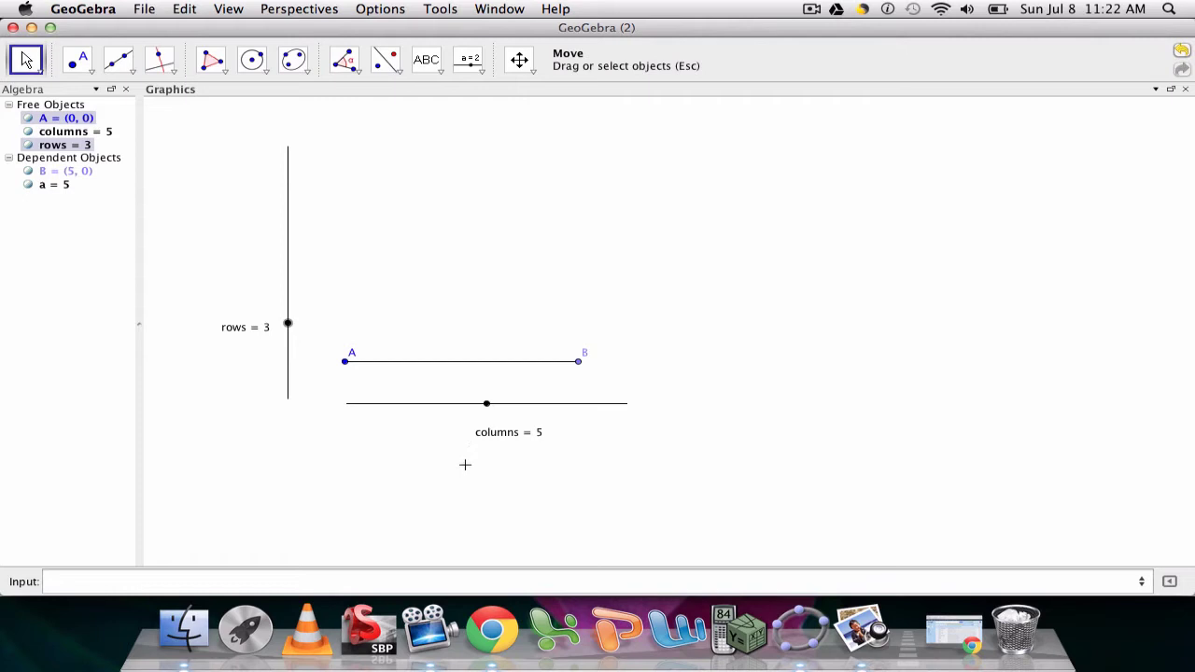
- Draw perpendiculars to segment AB through A and B, giving lines x = 0 and x = 5
{"action": "left_click", "coordinate": [159, 59]}
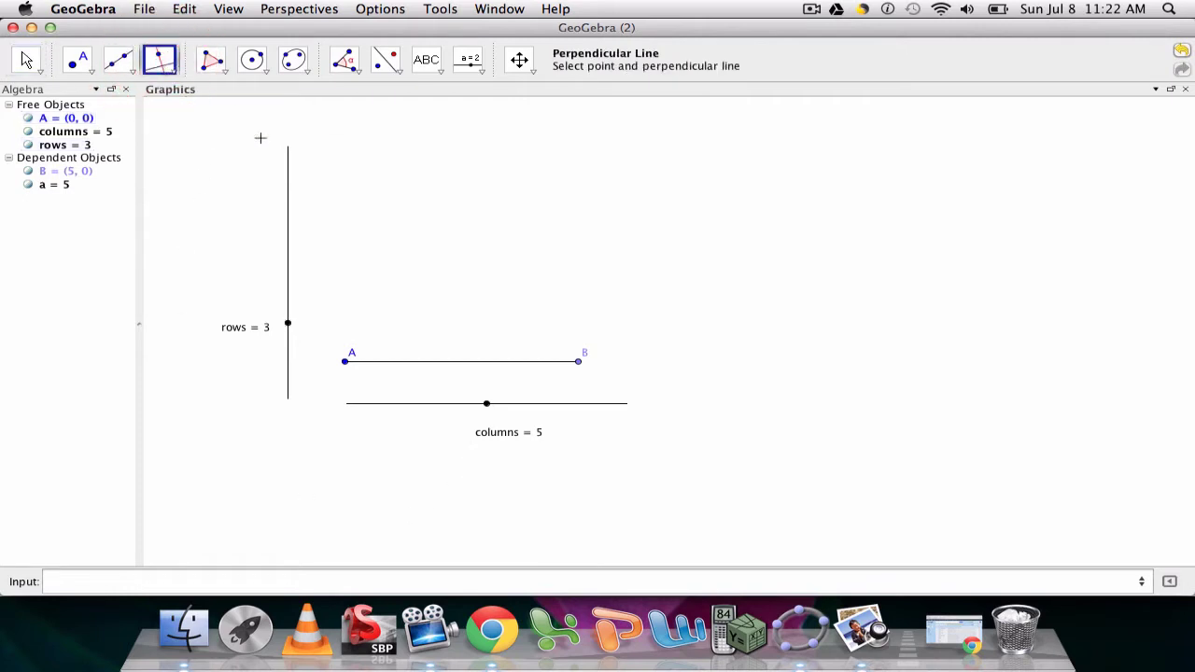
{"action": "left_click", "coordinate": [348, 361]}
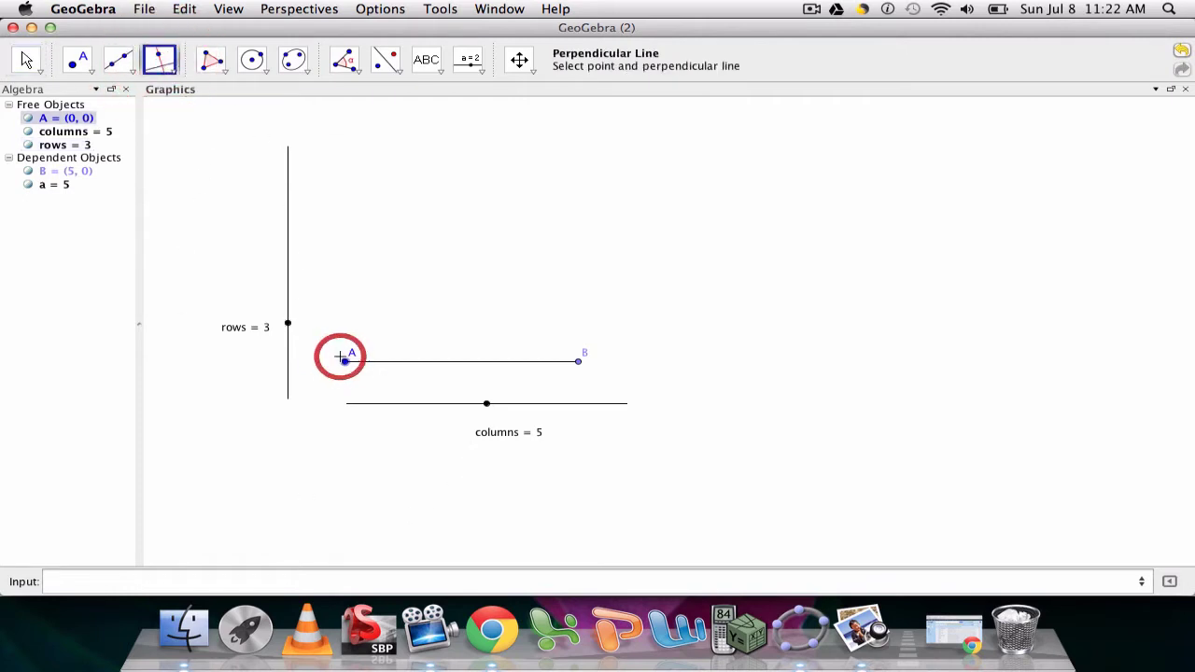
{"action": "left_click", "coordinate": [359, 364]}
{"action": "left_click", "coordinate": [579, 361]}
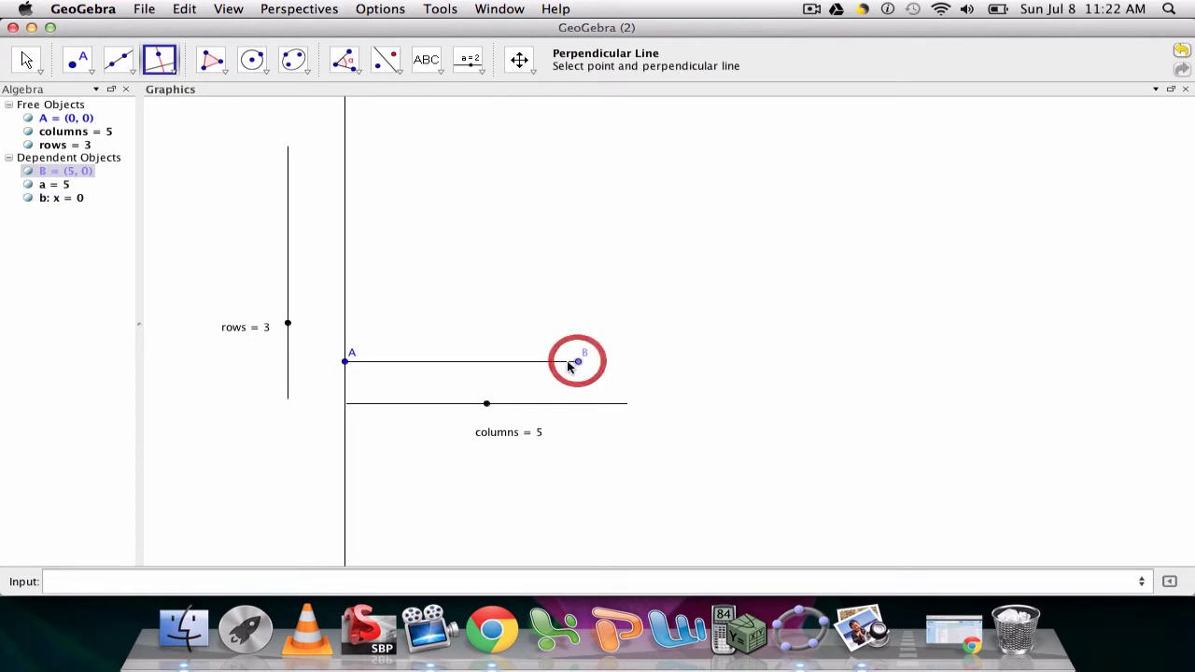
{"action": "left_click", "coordinate": [567, 361]}
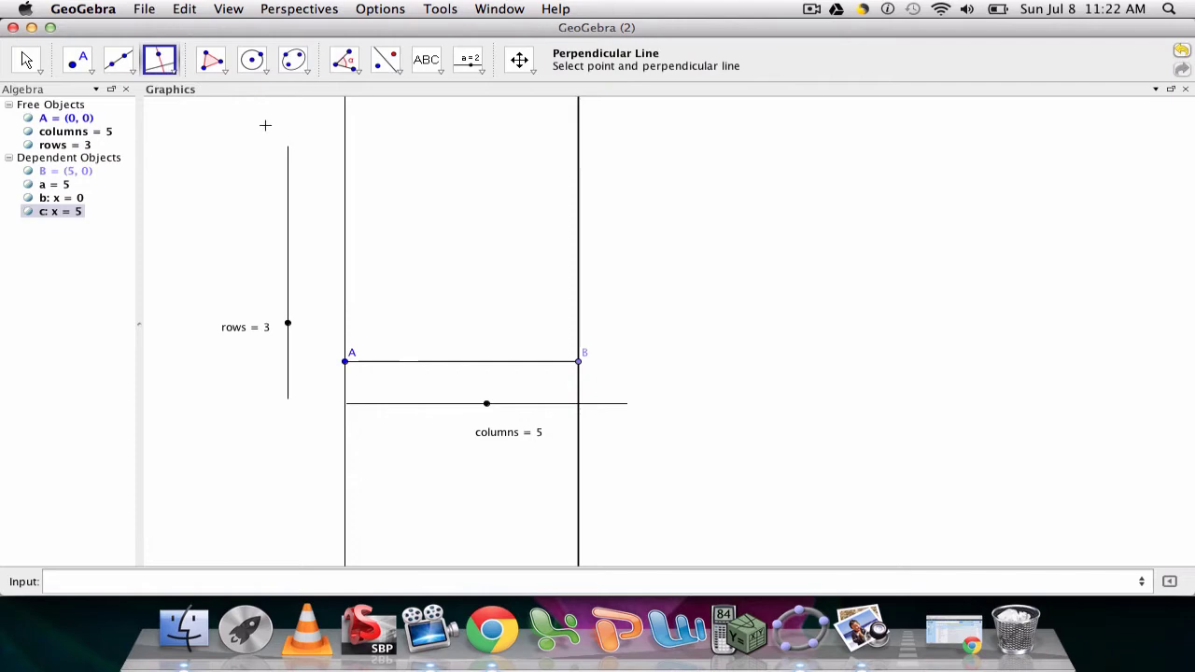
- Enter Circle[A, rows] to draw circle d: x² + y² = 9 centred at A
{"action": "left_click", "coordinate": [61, 579]}
{"action": "type", "text": "circle"}
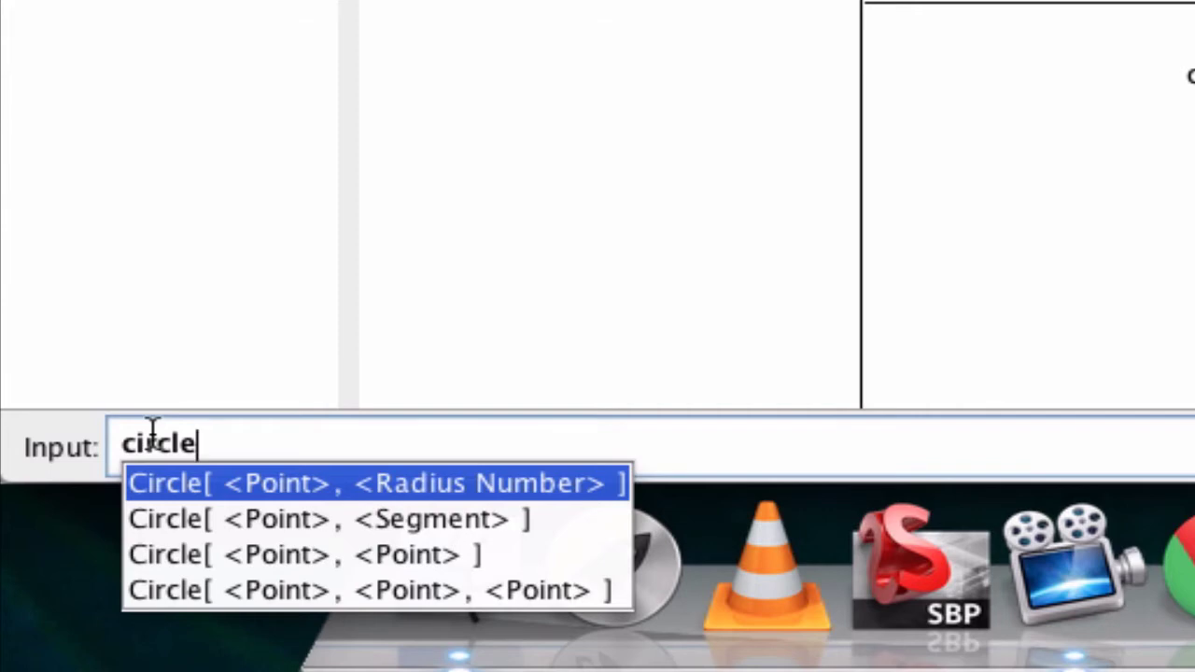
{"action": "key", "text": "Down"}
{"action": "key", "text": "Return"}
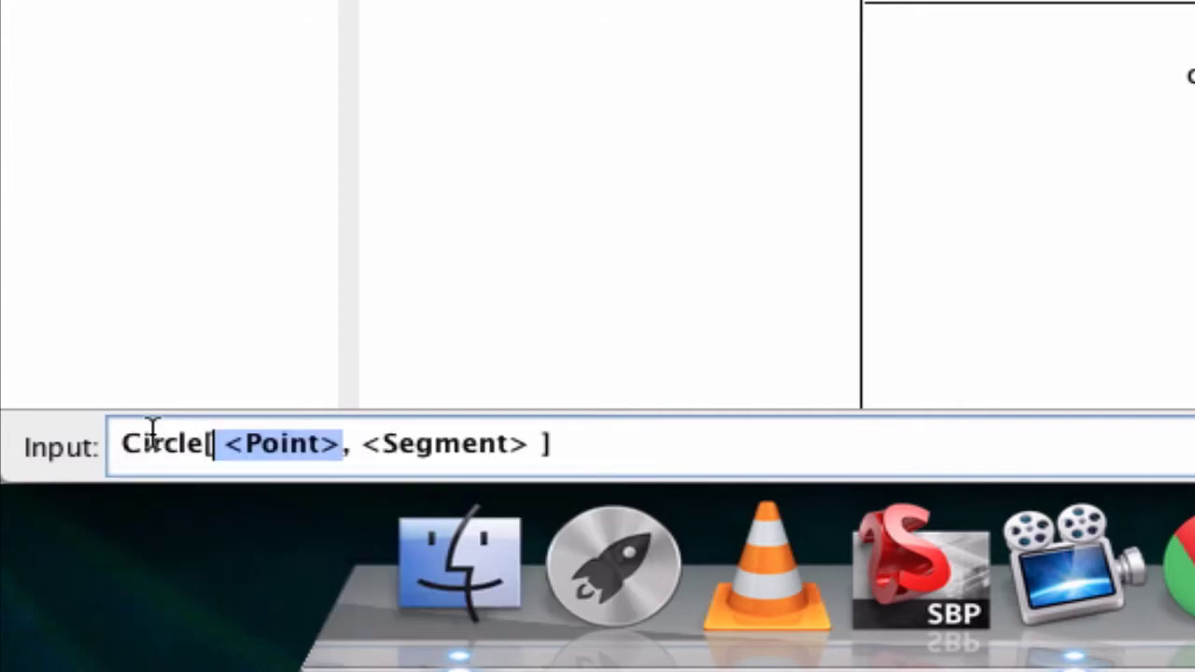
{"action": "type", "text": "A"}
{"action": "key", "text": "Tab"}
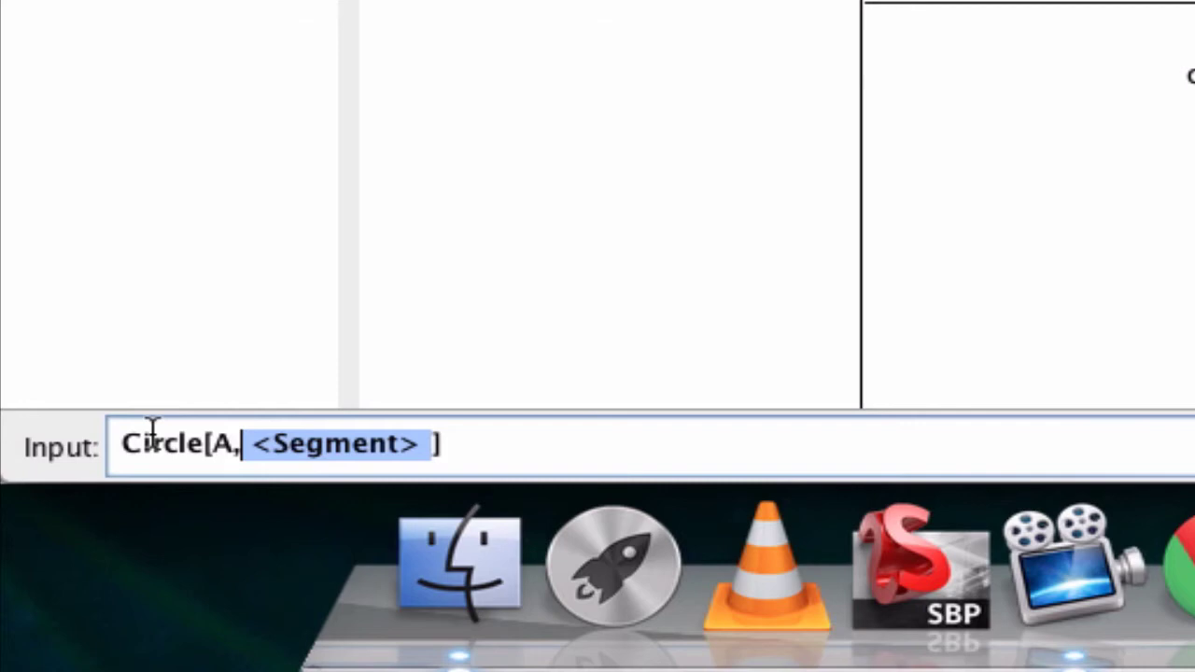
{"action": "type", "text": "rows"}
{"action": "key", "text": "Return"}
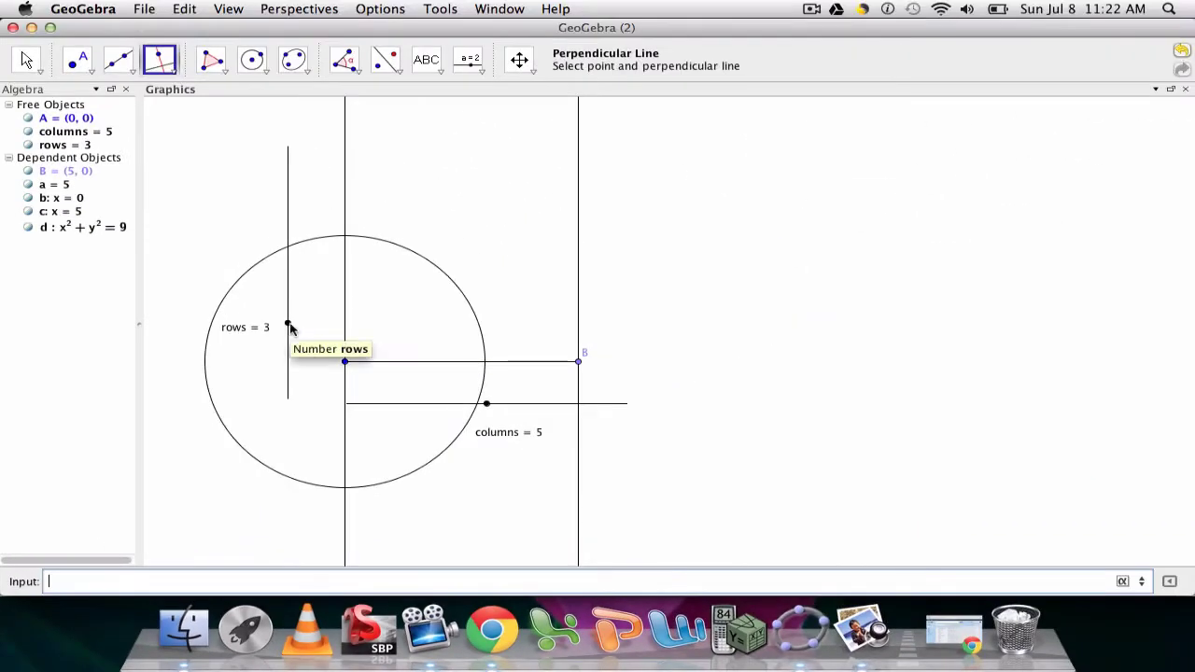
{"action": "key", "text": "Escape"}
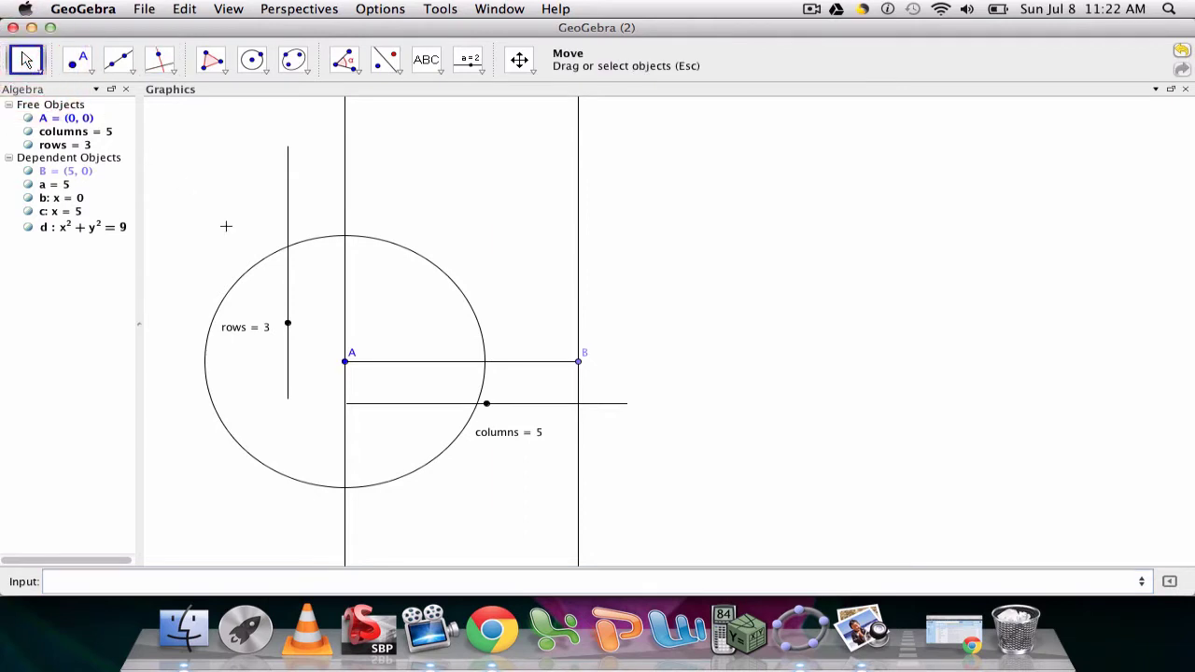
- Drag the rows slider up to 5, enlarging circle d to x² + y² = 25
{"action": "mouse_move", "coordinate": [288, 320]}
{"action": "left_mouse_down"}
{"action": "mouse_move", "coordinate": [286, 379]}
{"action": "mouse_move", "coordinate": [286, 155]}
{"action": "mouse_move", "coordinate": [278, 331]}
{"action": "mouse_move", "coordinate": [285, 278]}
{"action": "left_mouse_up"}
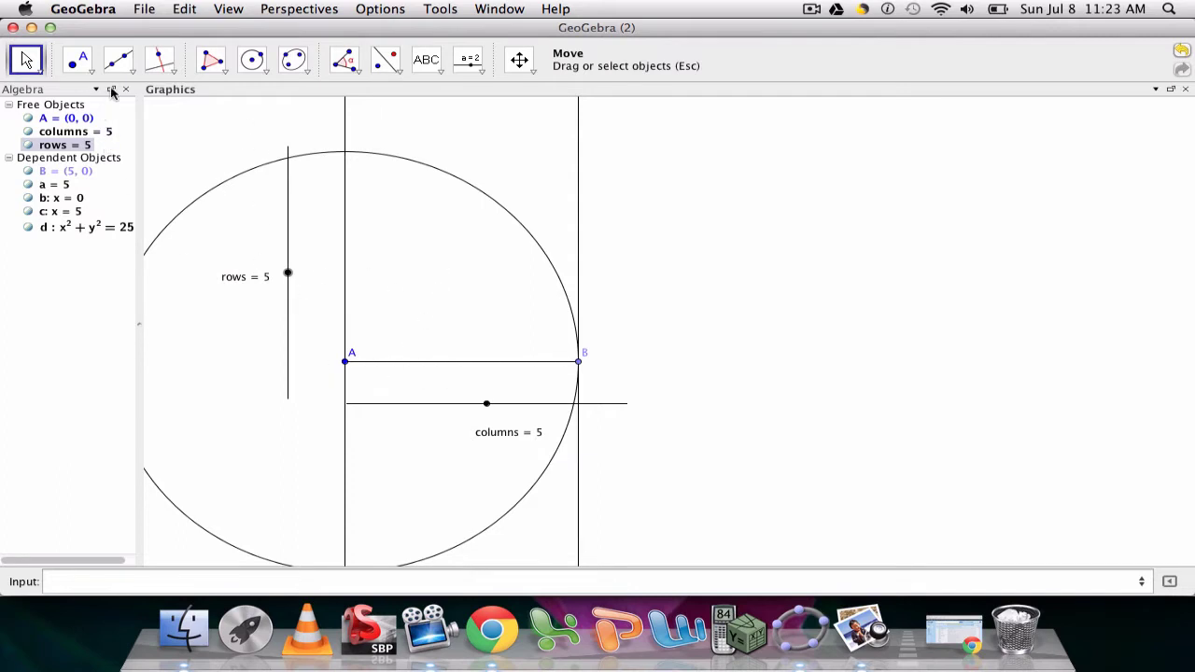
- Mark point C = (0, 5) where the circle meets line b
{"action": "left_click", "coordinate": [87, 69]}
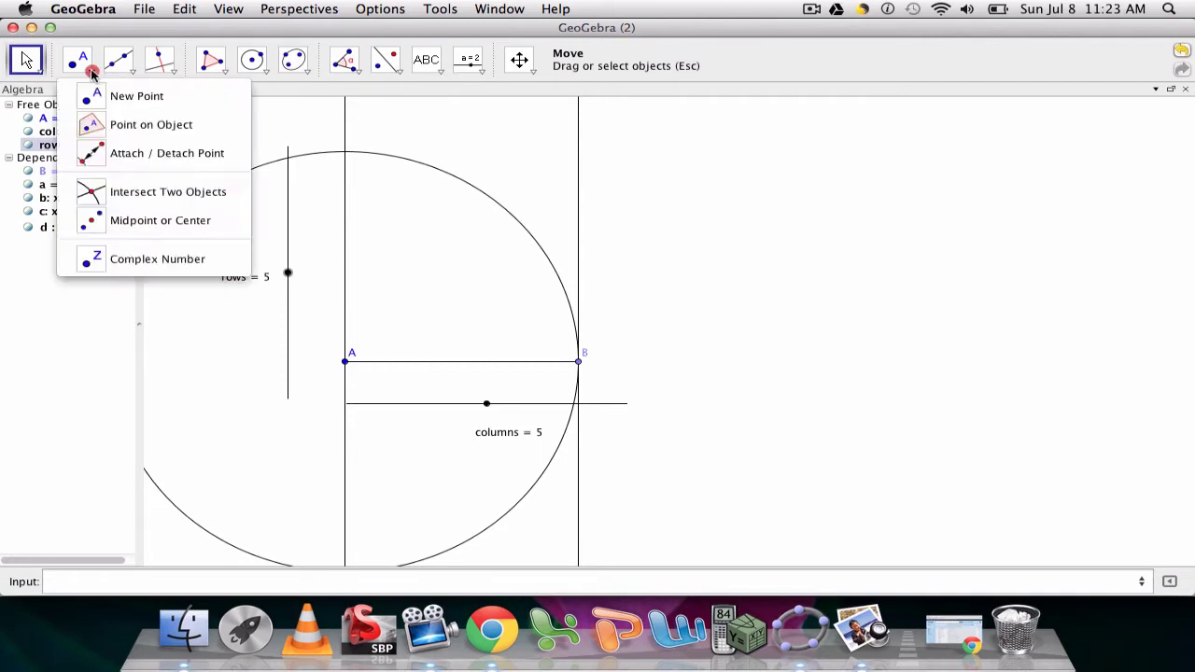
{"action": "left_click", "coordinate": [118, 193]}
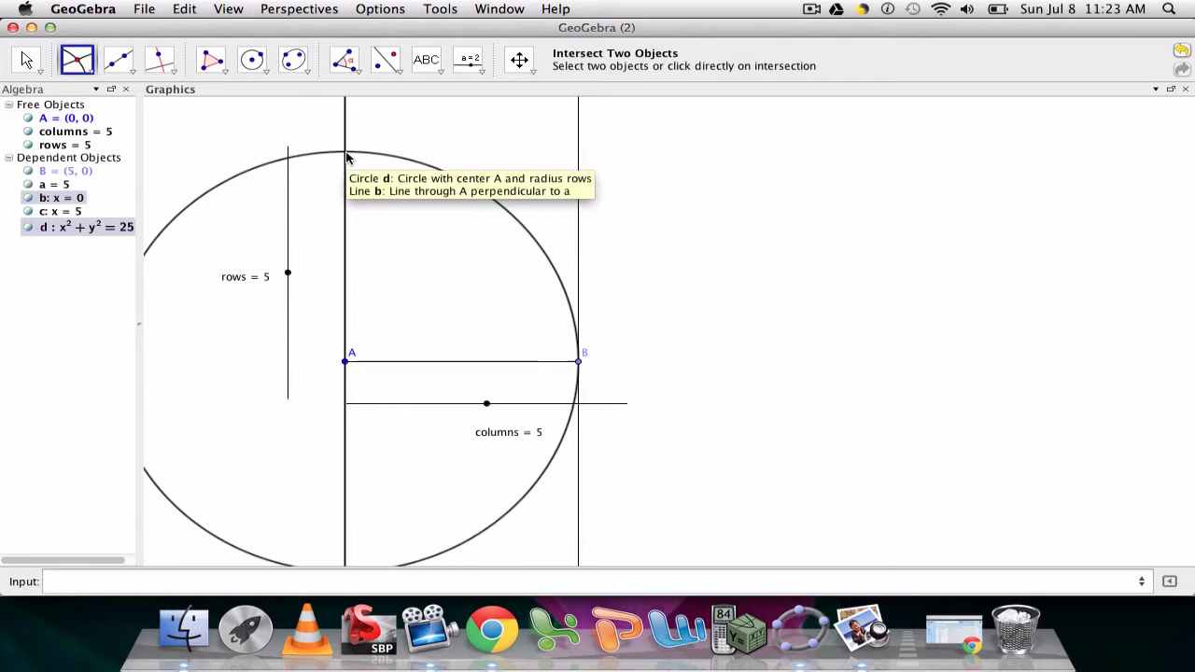
{"action": "left_click", "coordinate": [345, 153]}
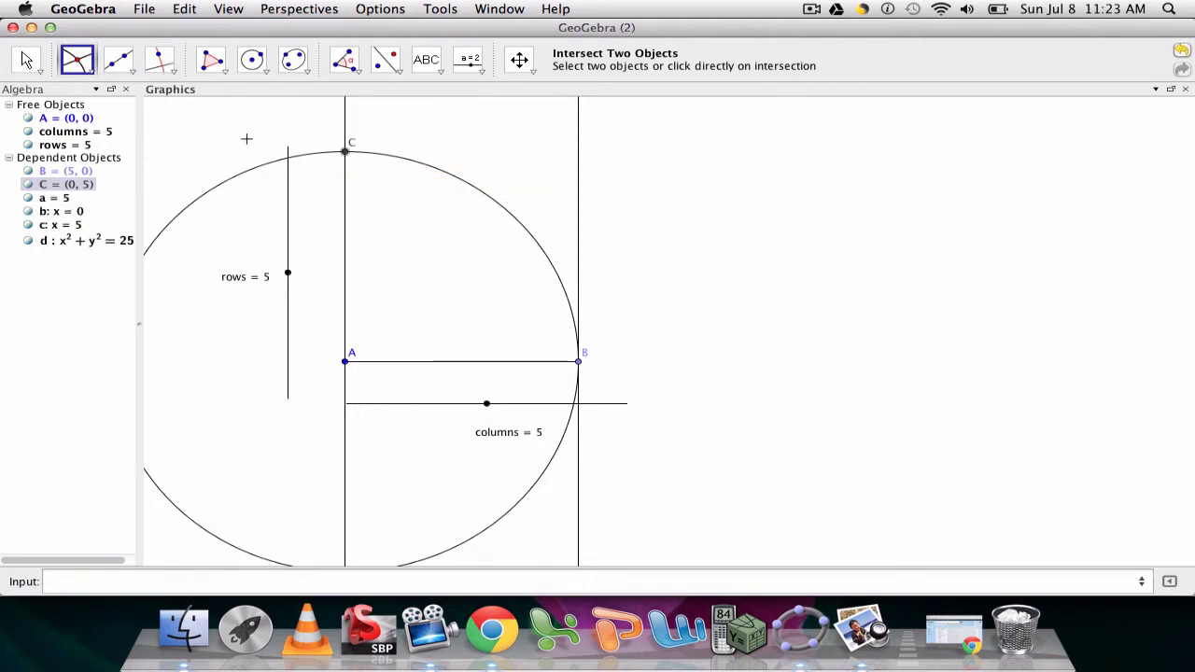
- Draw line e: y = 5 through C perpendicular to b, and mark D = (5, 5) on line c
{"action": "left_click", "coordinate": [159, 56]}
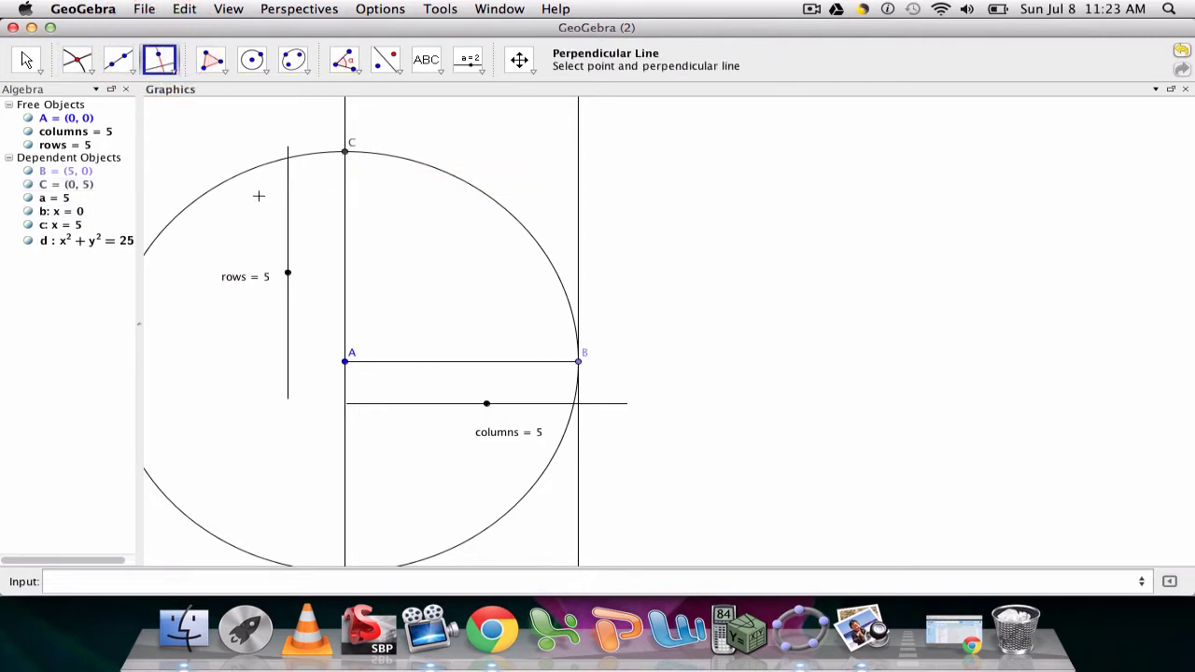
{"action": "left_click", "coordinate": [345, 152]}
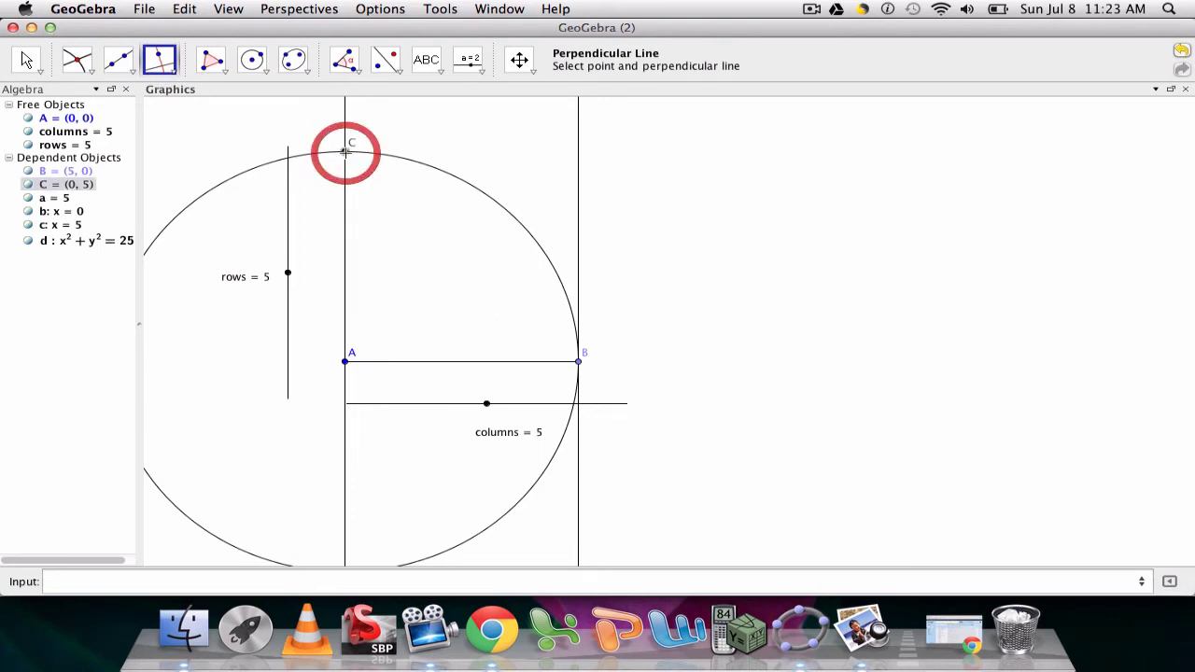
{"action": "left_click", "coordinate": [346, 179]}
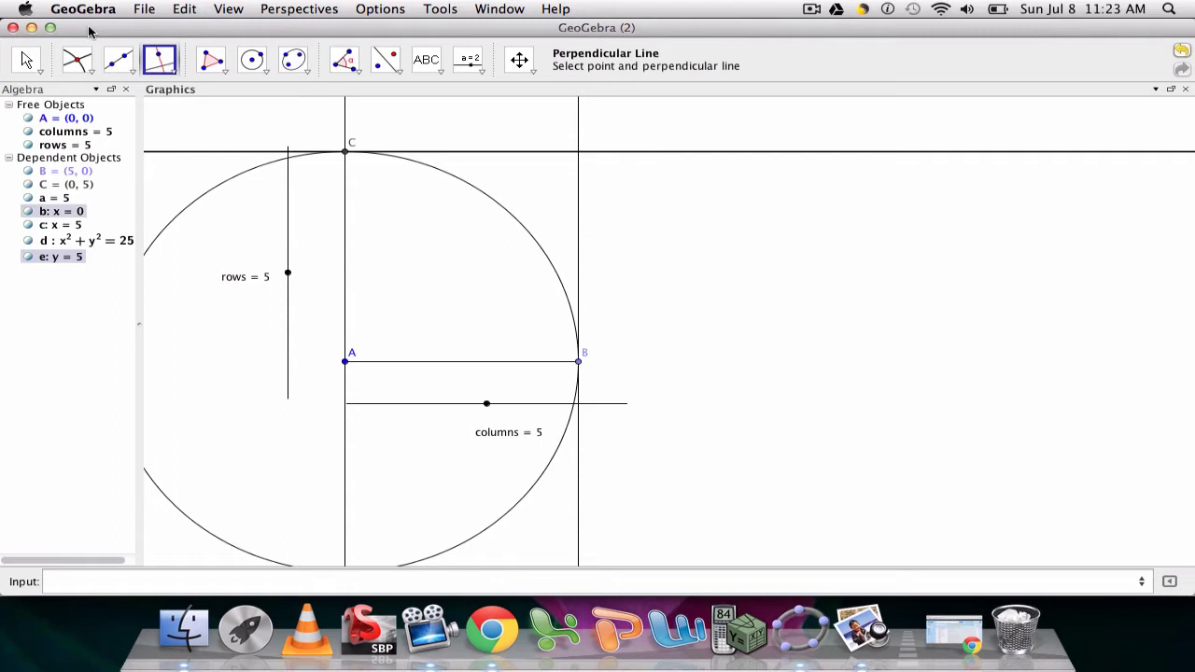
{"action": "left_click", "coordinate": [78, 61]}
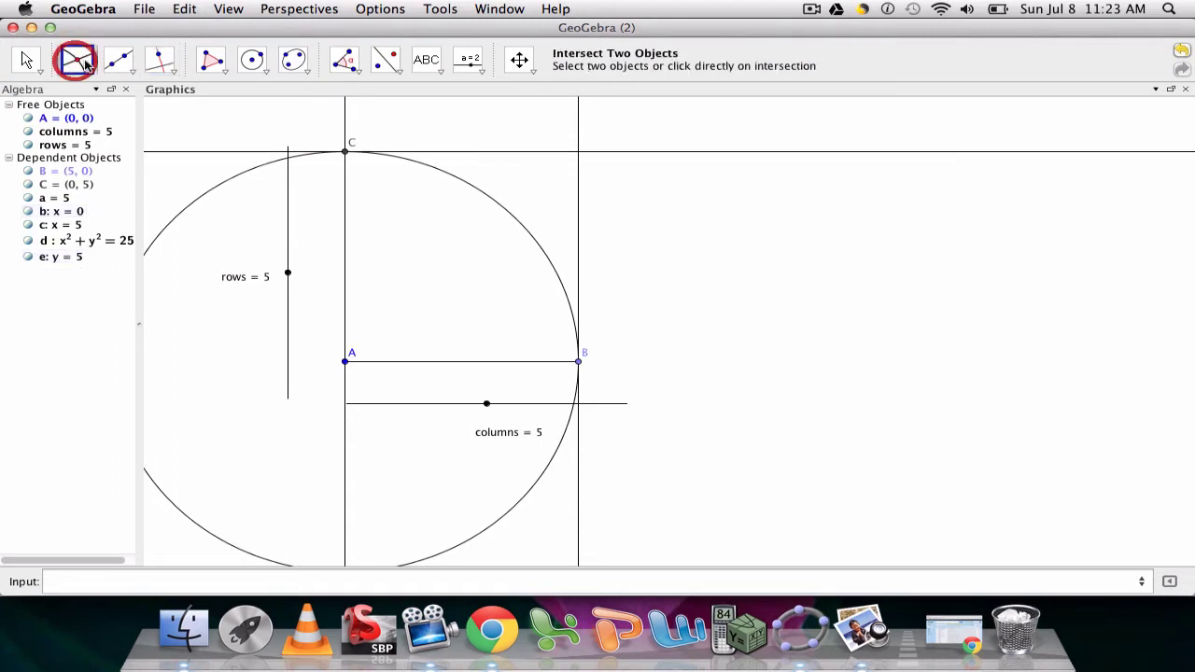
{"action": "left_click", "coordinate": [579, 152]}
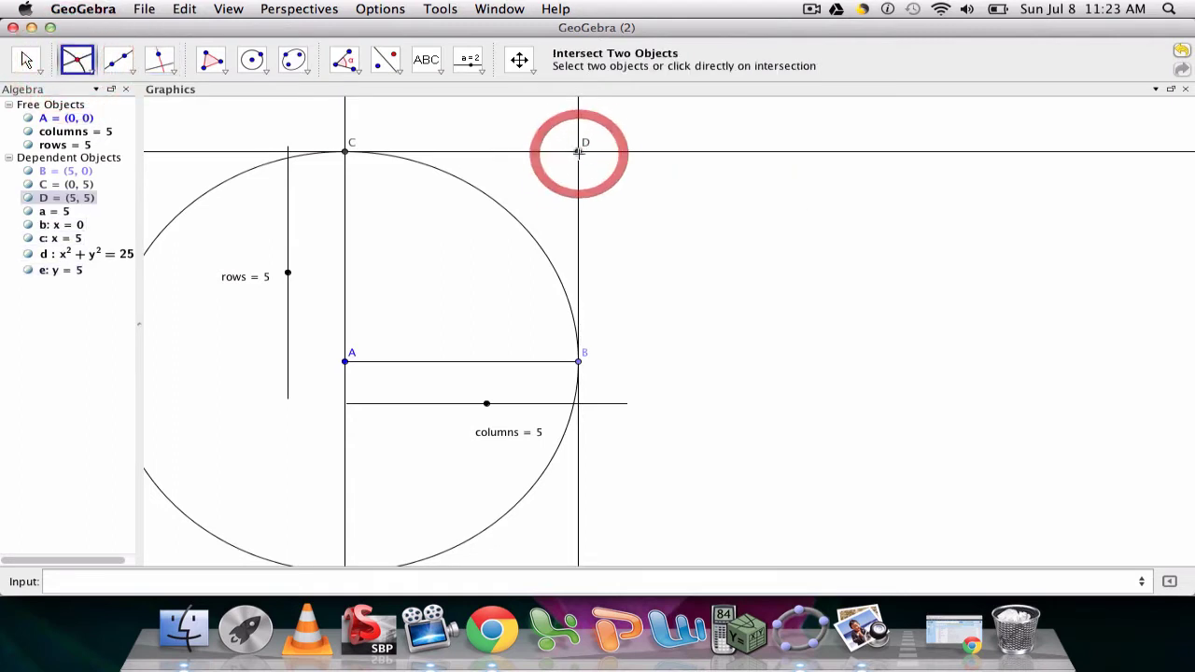
- Draw polygon poly1 through vertices A, B, D and C, closing it at A
{"action": "left_click", "coordinate": [211, 59]}
{"action": "left_click", "coordinate": [219, 93]}
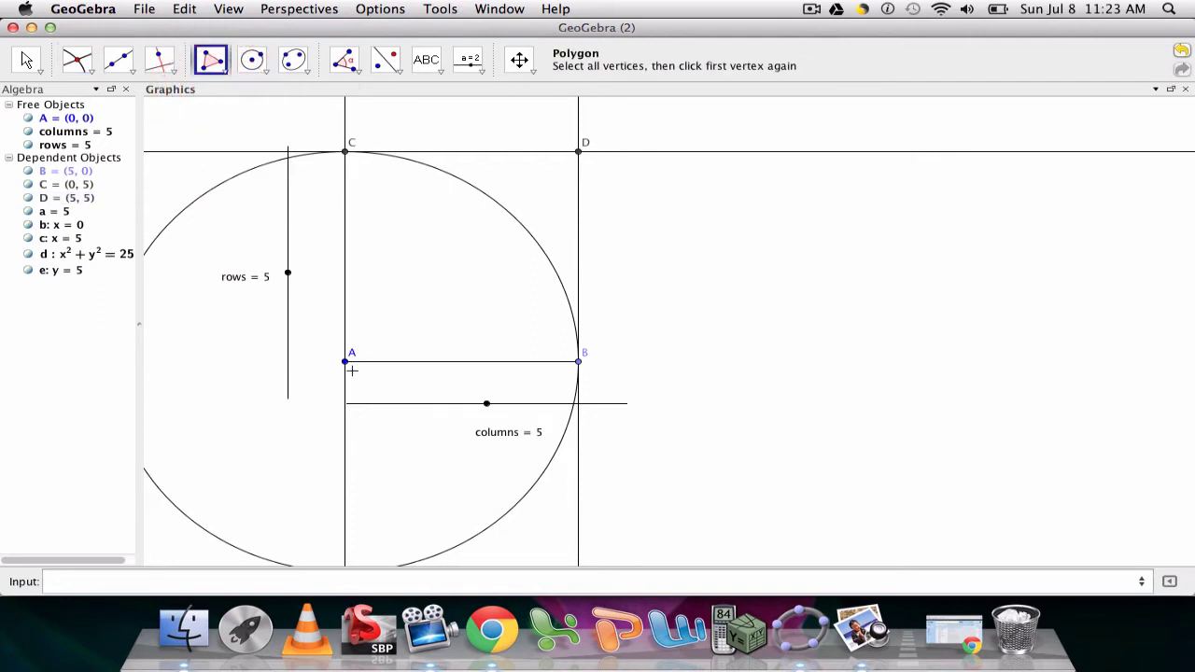
{"action": "left_click", "coordinate": [346, 362]}
{"action": "left_click", "coordinate": [579, 365]}
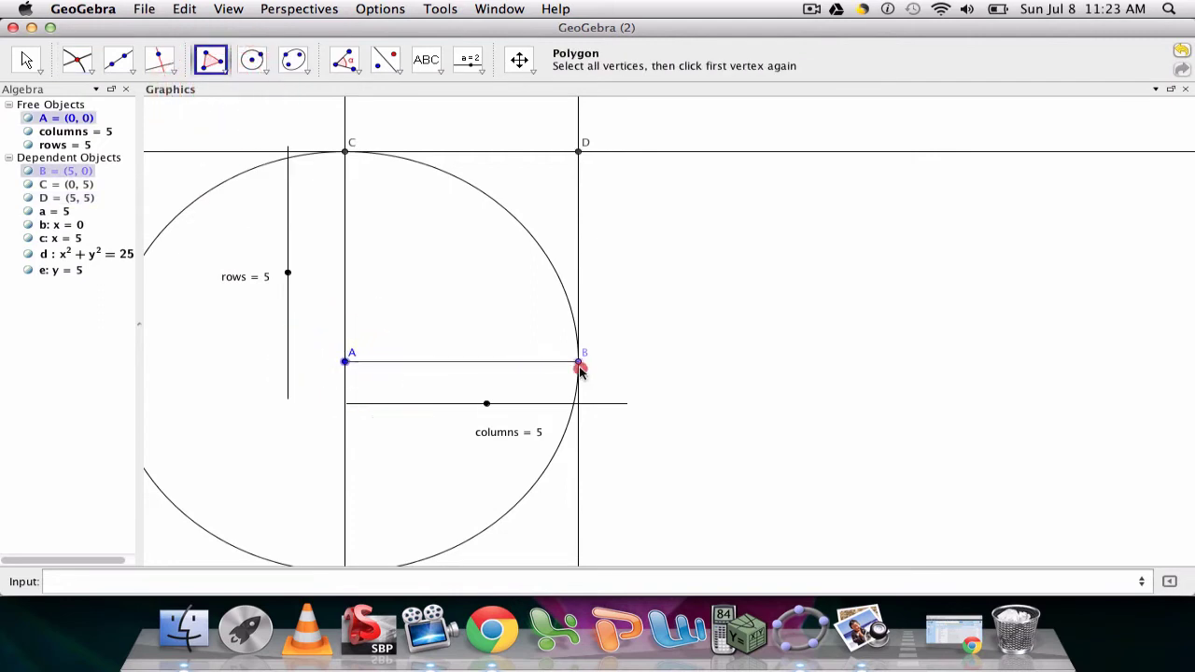
{"action": "left_click", "coordinate": [579, 151]}
{"action": "left_click", "coordinate": [349, 152]}
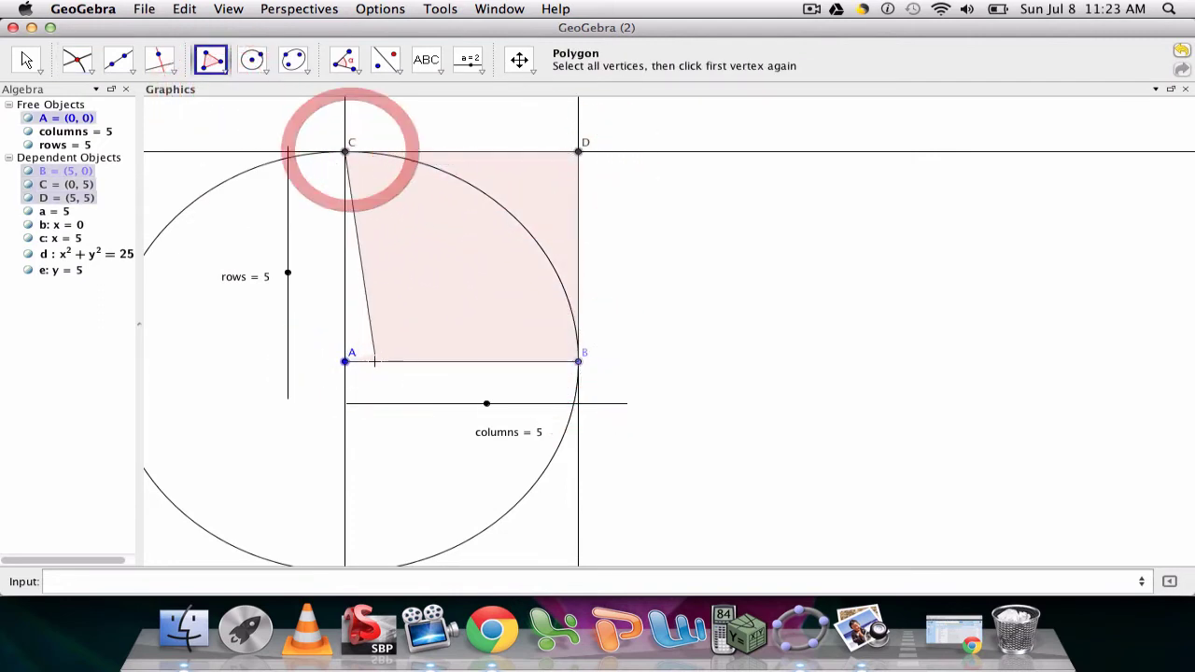
{"action": "left_click", "coordinate": [345, 362]}
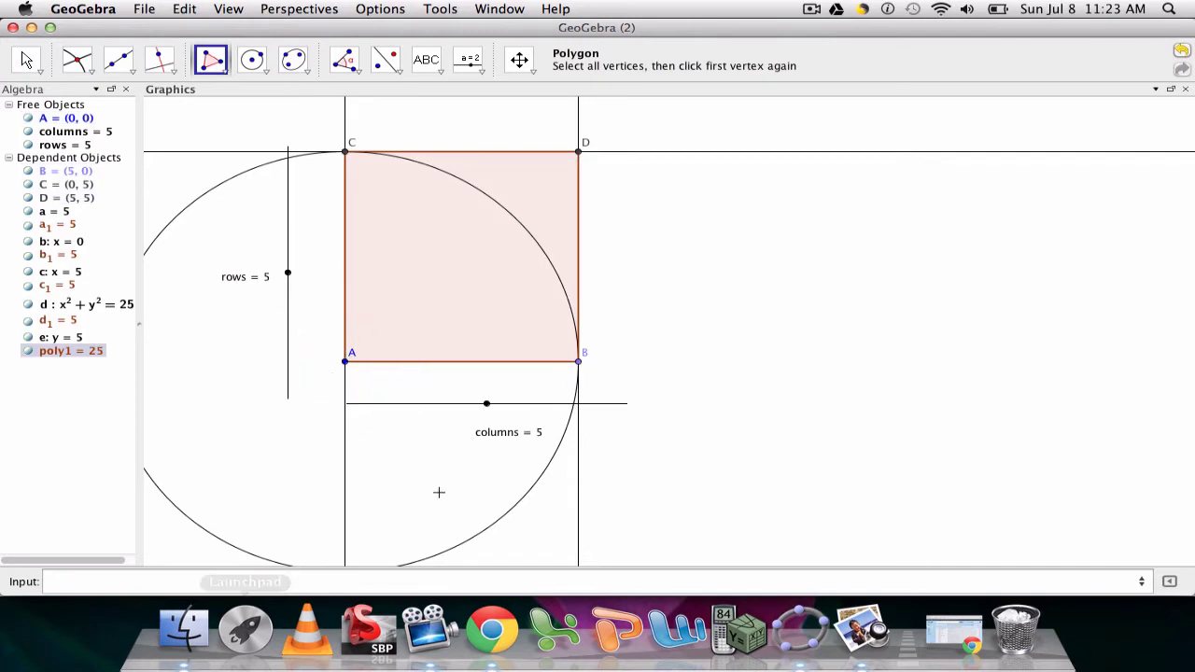
- Drag the rows and columns sliders to test resizing, ending at 8 columns by 4 rows
{"action": "left_click", "coordinate": [31, 59]}
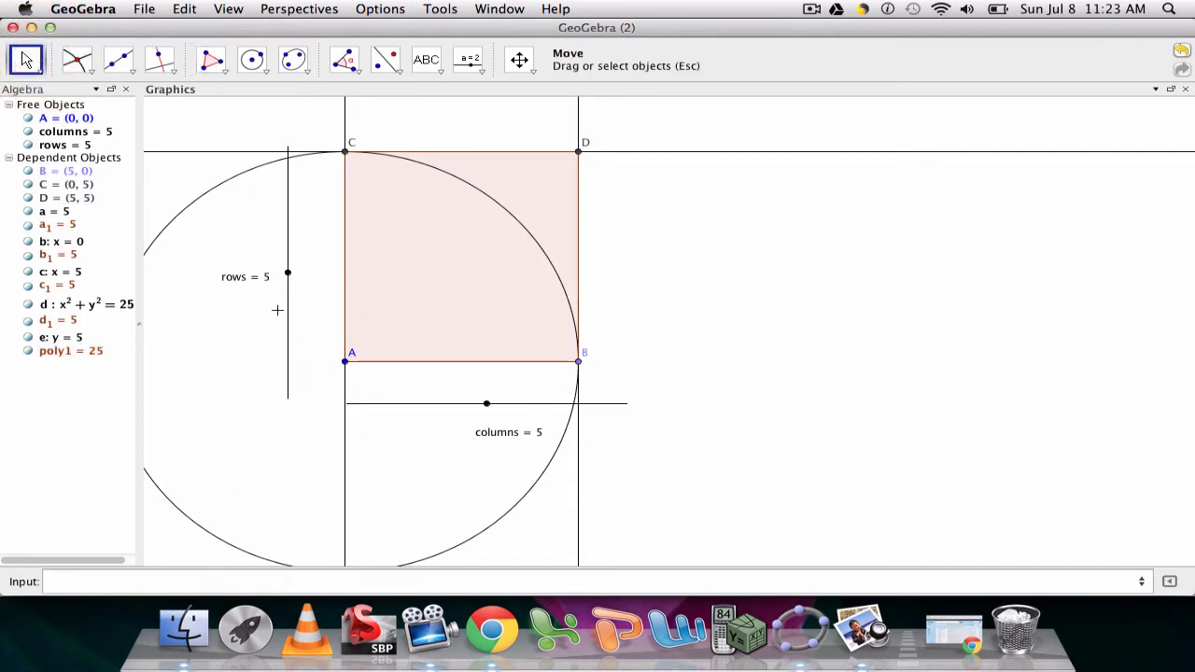
{"action": "mouse_move", "coordinate": [287, 273]}
{"action": "left_mouse_down"}
{"action": "mouse_move", "coordinate": [289, 349]}
{"action": "mouse_move", "coordinate": [288, 320]}
{"action": "left_mouse_up"}
{"action": "mouse_move", "coordinate": [490, 417]}
{"action": "left_mouse_down"}
{"action": "mouse_move", "coordinate": [588, 402]}
{"action": "mouse_move", "coordinate": [390, 414]}
{"action": "mouse_move", "coordinate": [570, 407]}
{"action": "left_mouse_up"}
{"action": "mouse_move", "coordinate": [287, 325]}
{"action": "left_mouse_down"}
{"action": "mouse_move", "coordinate": [288, 208]}
{"action": "mouse_move", "coordinate": [287, 308]}
{"action": "left_mouse_up"}
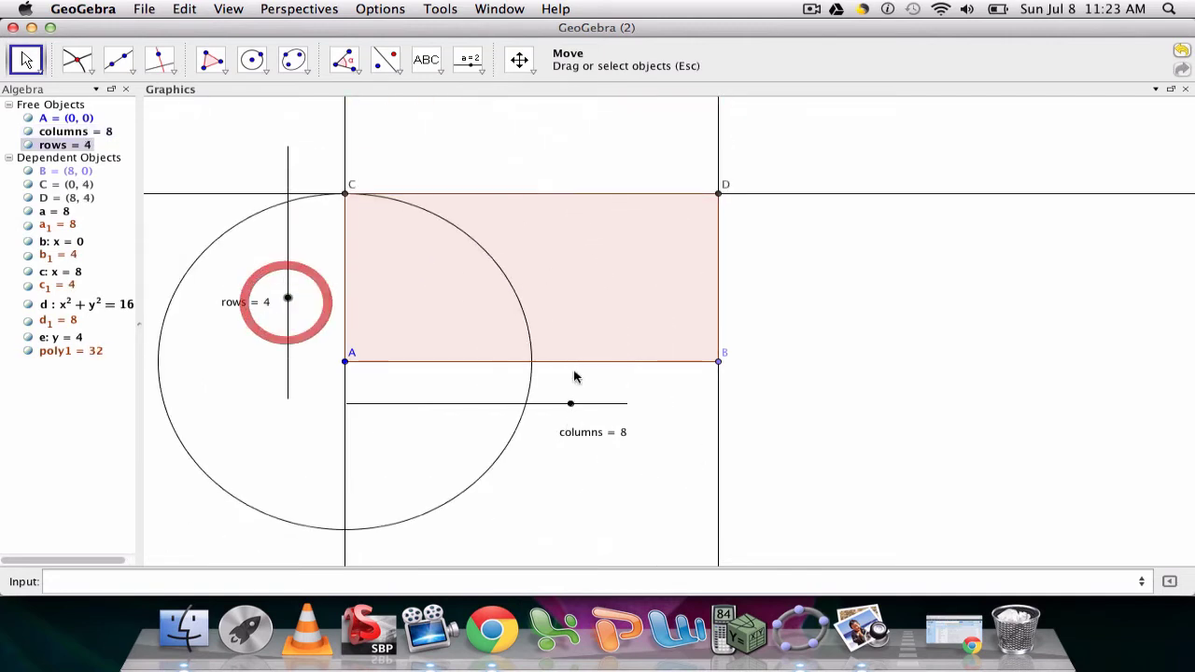
{"action": "mouse_move", "coordinate": [567, 411]}
{"action": "left_mouse_down"}
{"action": "mouse_move", "coordinate": [418, 413]}
{"action": "mouse_move", "coordinate": [569, 411]}
{"action": "left_mouse_up"}
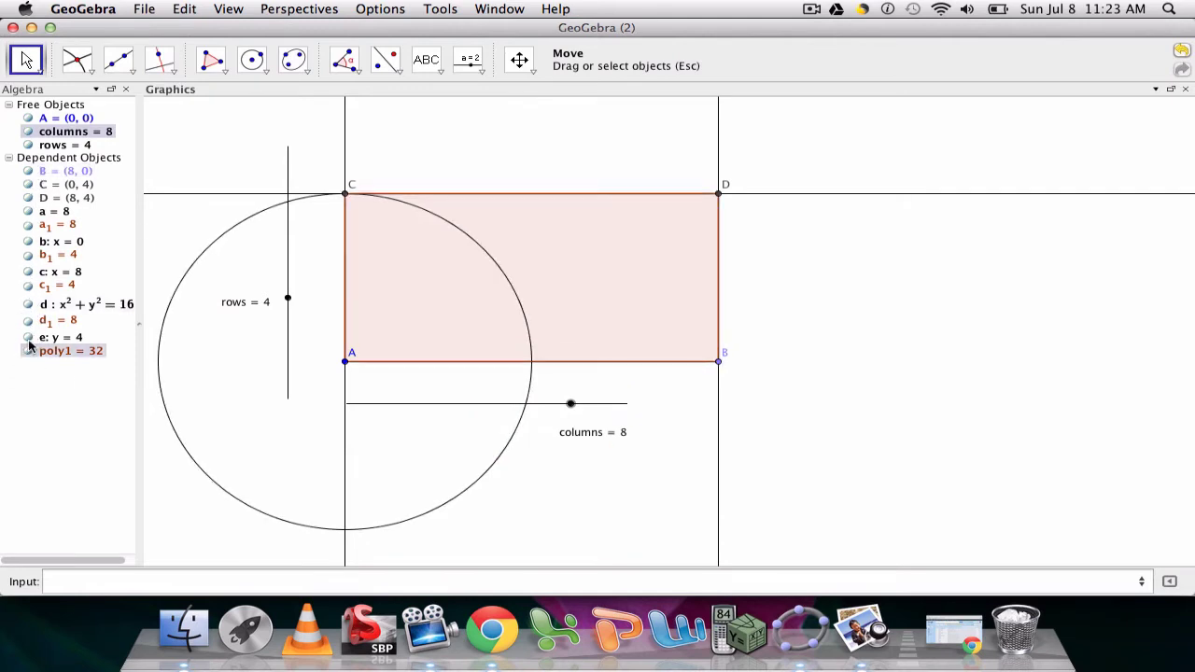
- Hide circle d and lines e, c and b, then set columns to 7 so poly1 reads 28
{"action": "left_click", "coordinate": [28, 305]}
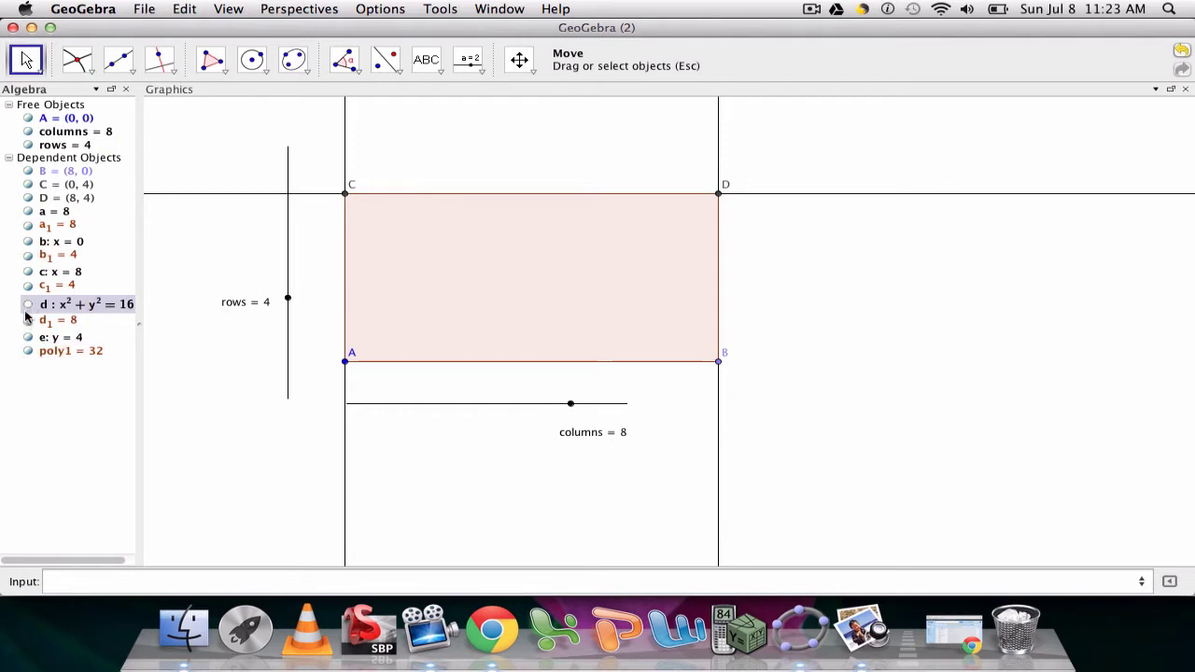
{"action": "left_click", "coordinate": [28, 305]}
{"action": "left_click", "coordinate": [28, 306]}
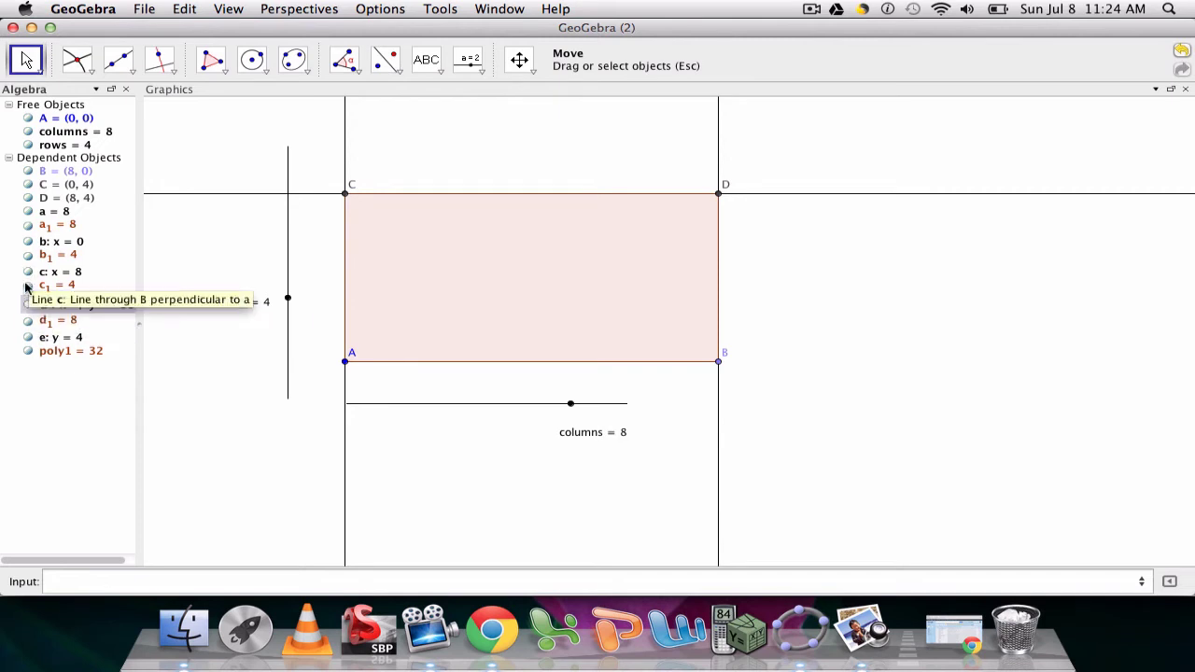
{"action": "left_click", "coordinate": [28, 338]}
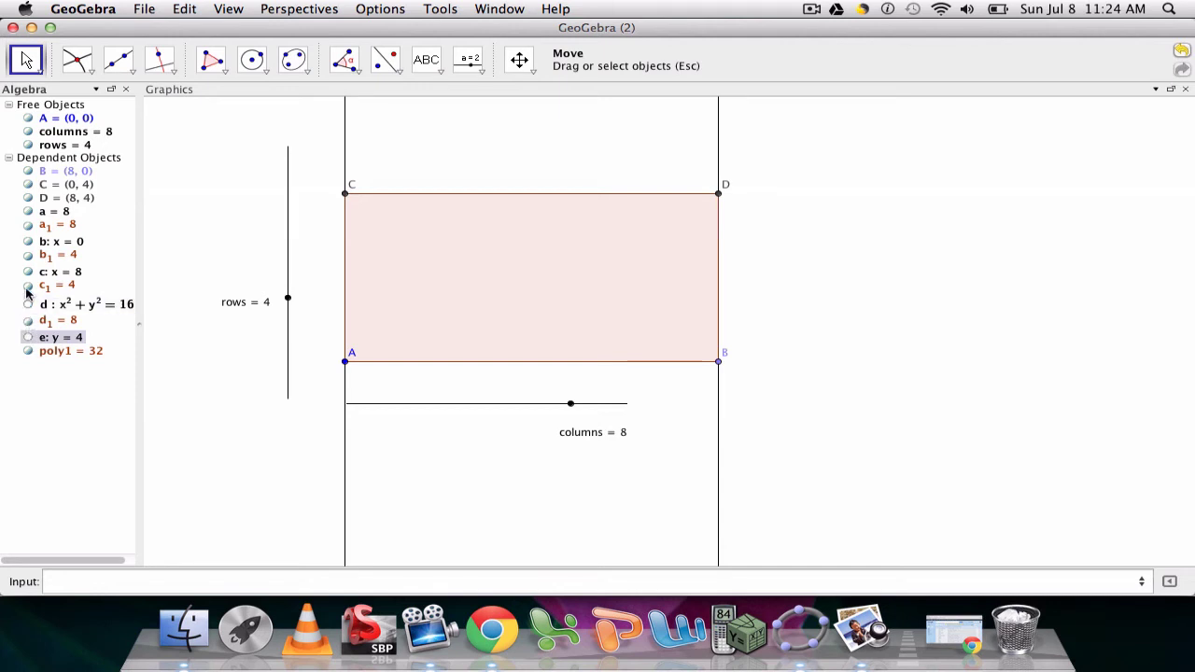
{"action": "left_click", "coordinate": [28, 272]}
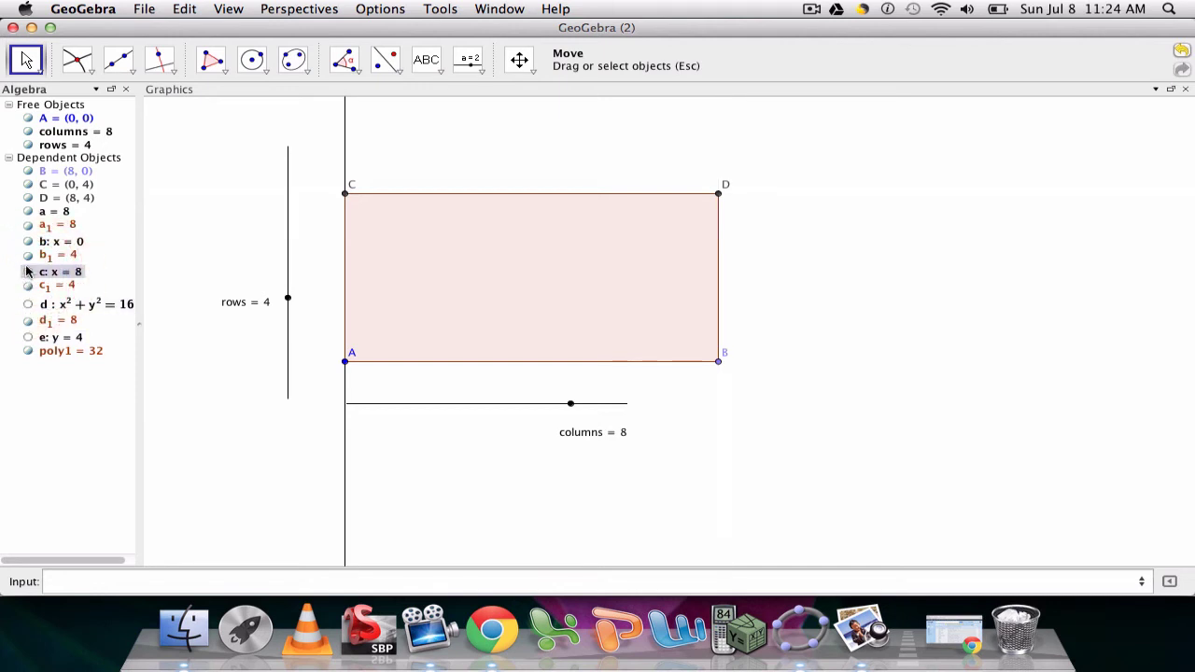
{"action": "left_click", "coordinate": [28, 242]}
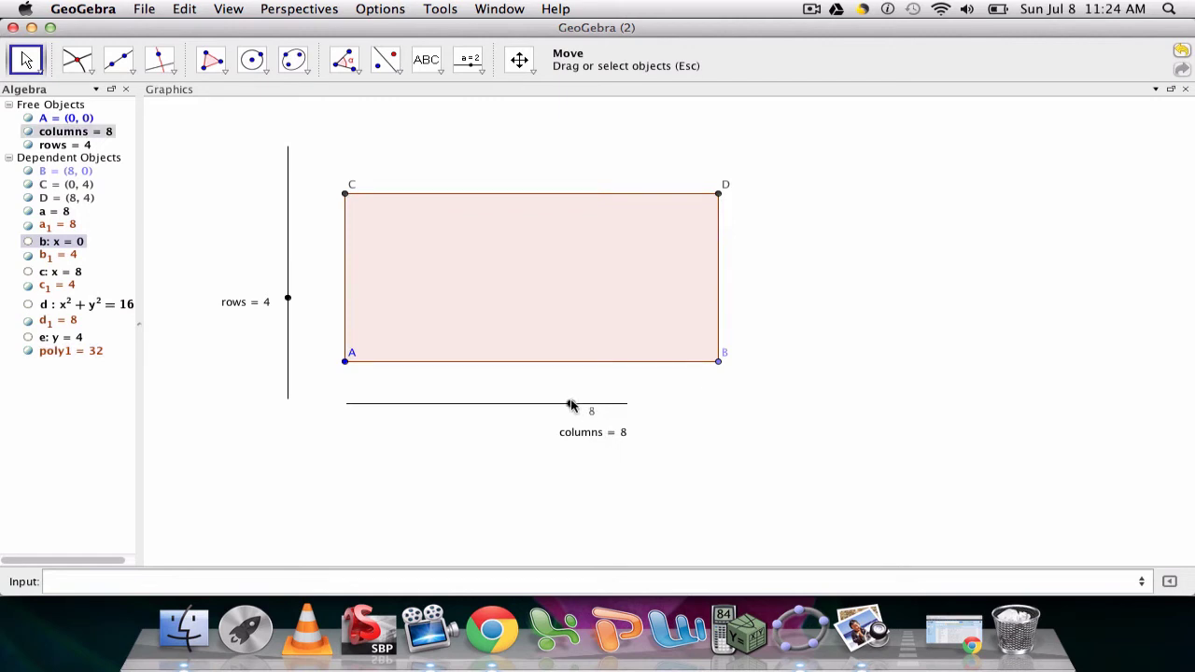
{"action": "mouse_move", "coordinate": [571, 403]}
{"action": "left_mouse_down"}
{"action": "mouse_move", "coordinate": [448, 408]}
{"action": "mouse_move", "coordinate": [555, 427]}
{"action": "left_mouse_up"}
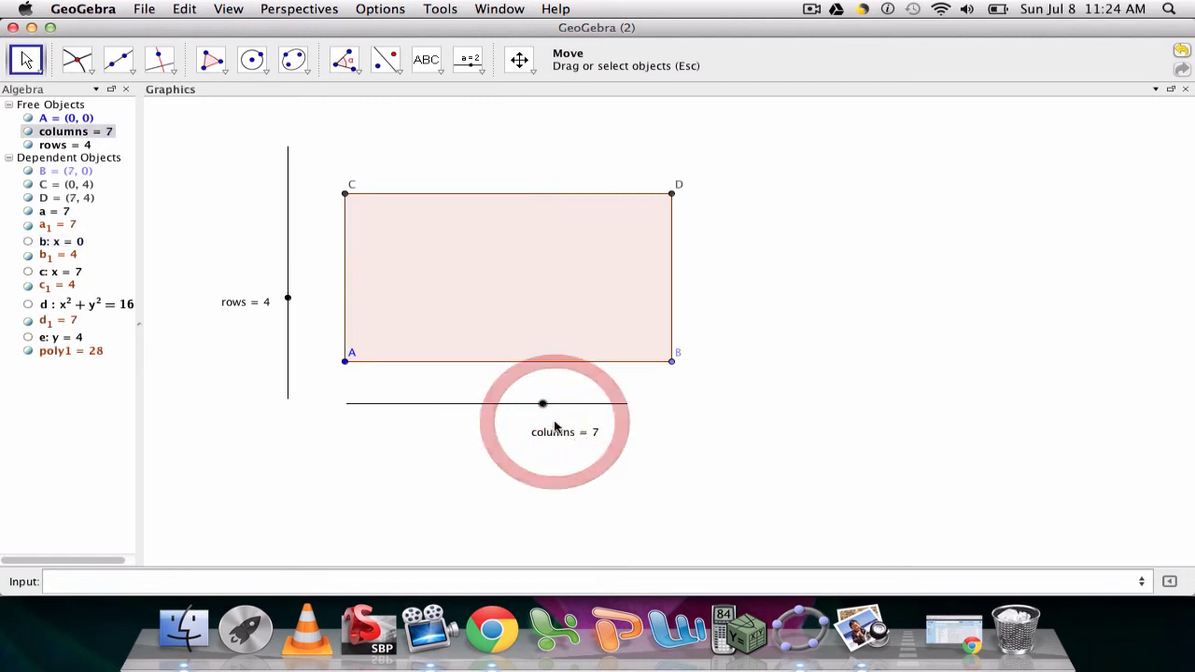
{"action": "left_click", "coordinate": [95, 581]}
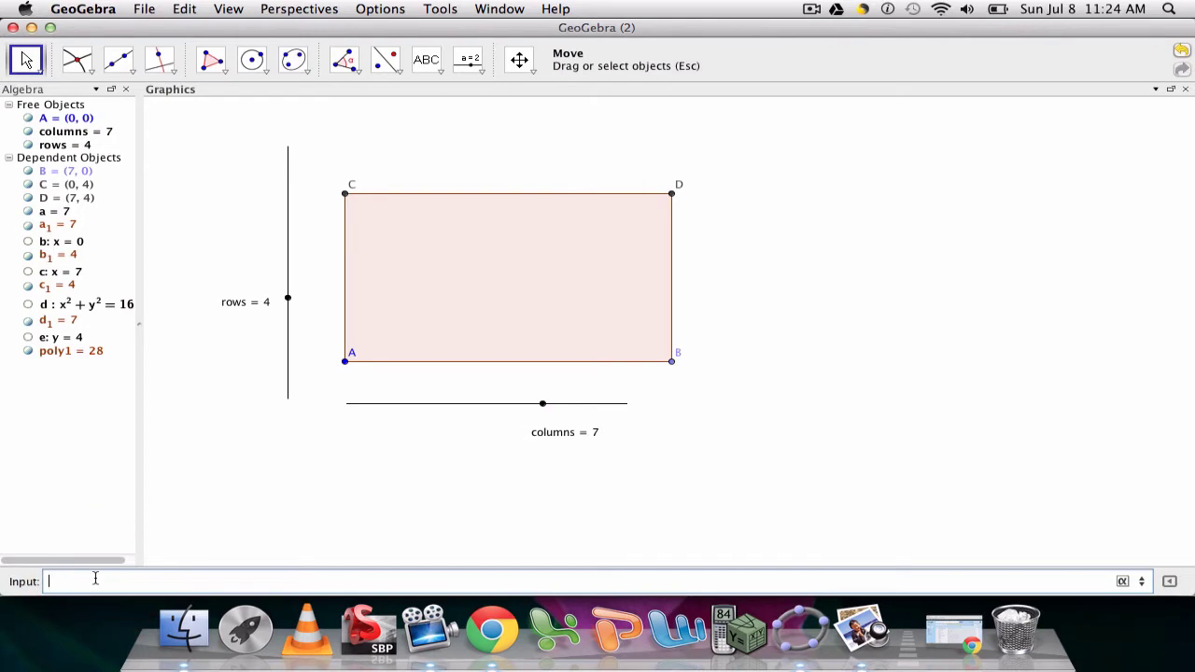
- Insert the Sequence[<Expression>, <Variable>, <Start Value>, <End Value>] template into the Input bar
{"action": "type", "text": "sequence"}
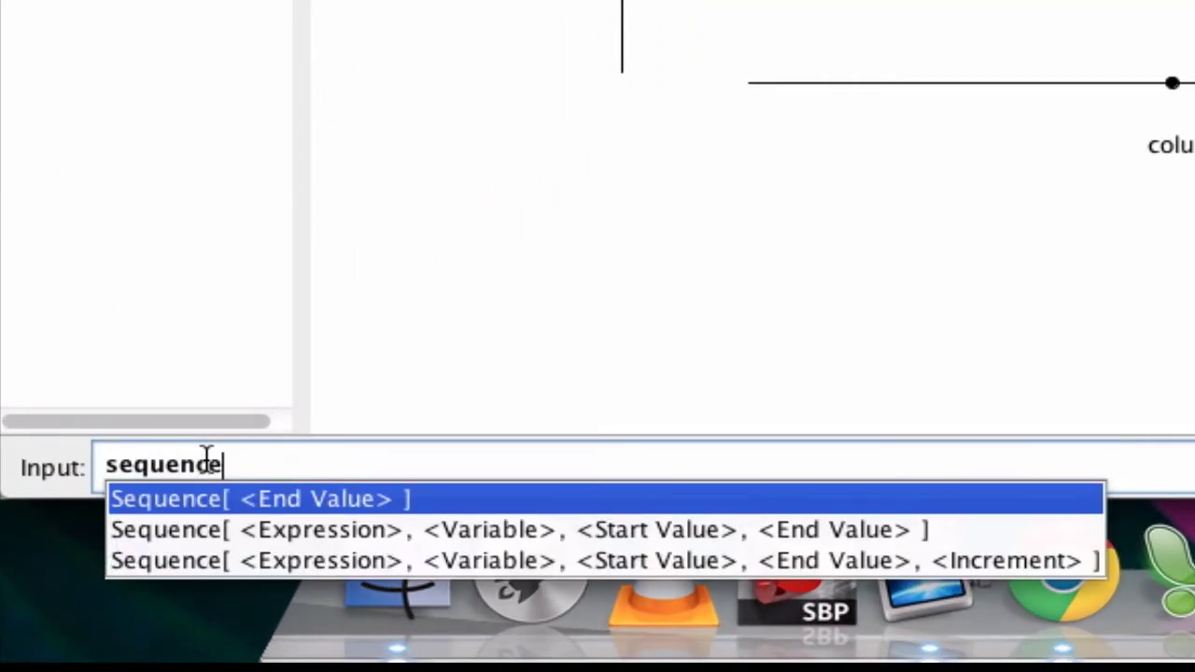
{"action": "key", "text": "Down"}
{"action": "key", "text": "Return"}
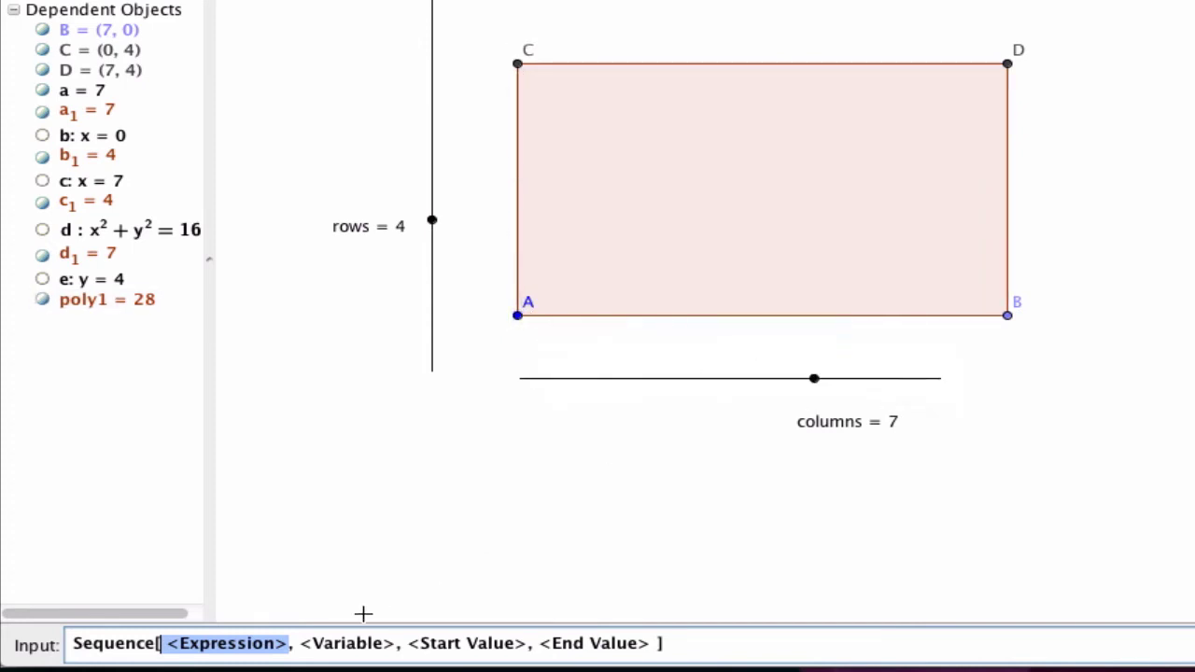
- Enter Segment[A + i (1,0), C + i (1,0)] as the Sequence expression, fixing a stray comma
{"action": "type", "text": "segment"}
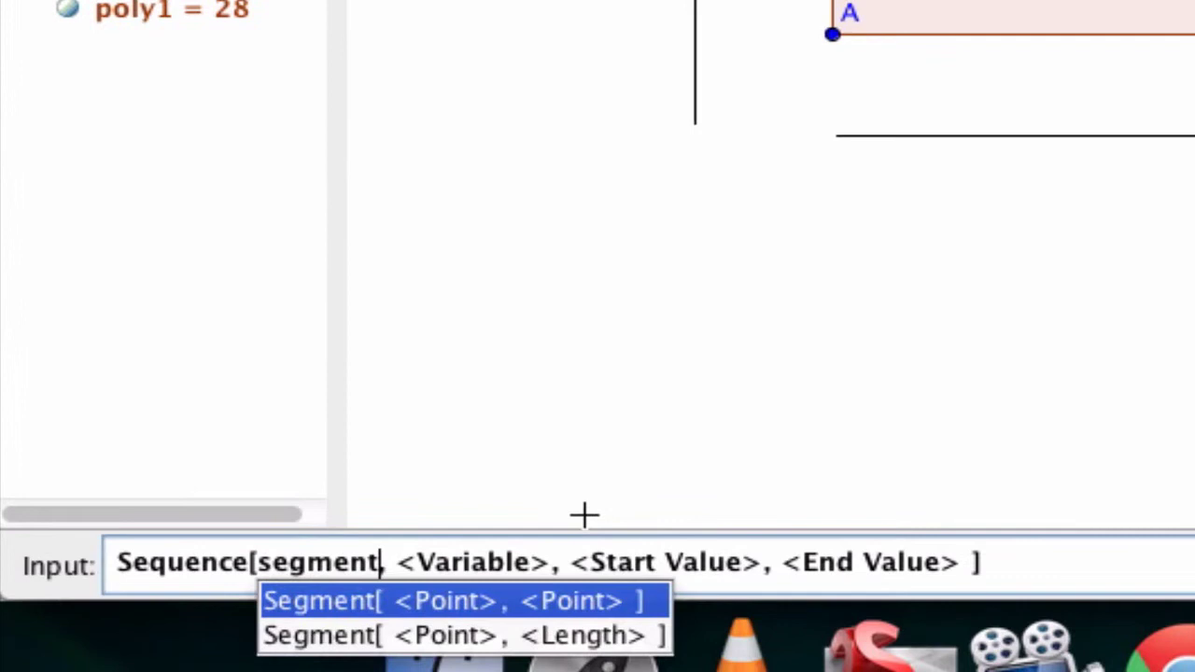
{"action": "key", "text": "Return"}
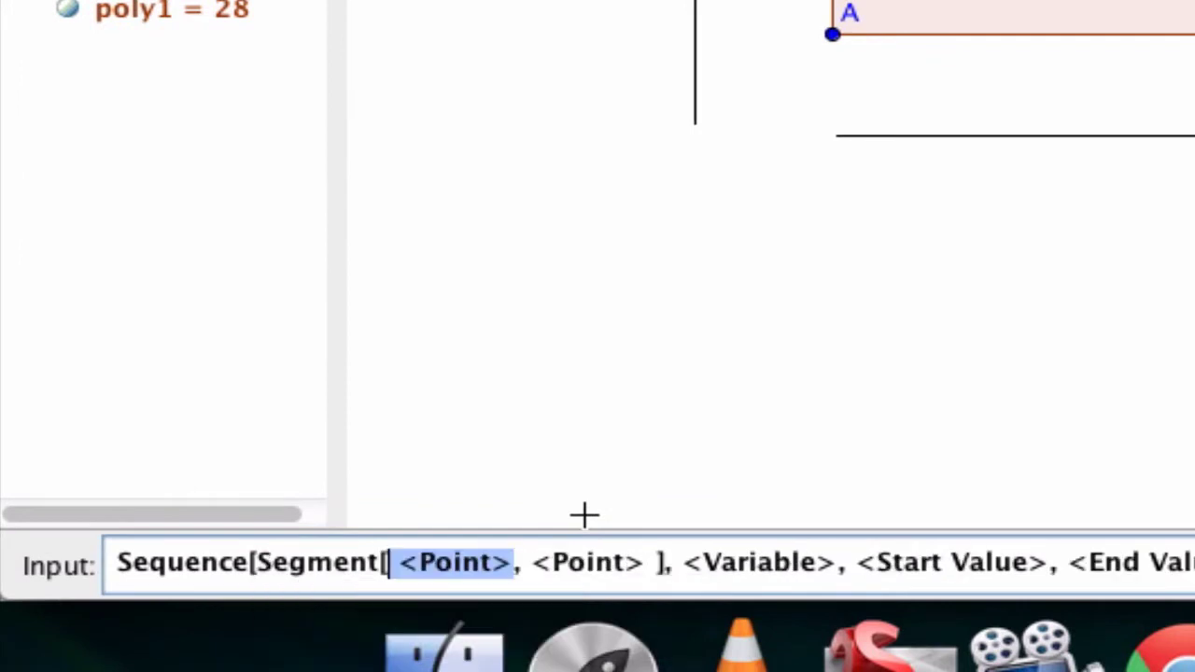
{"action": "type", "text": "A"}
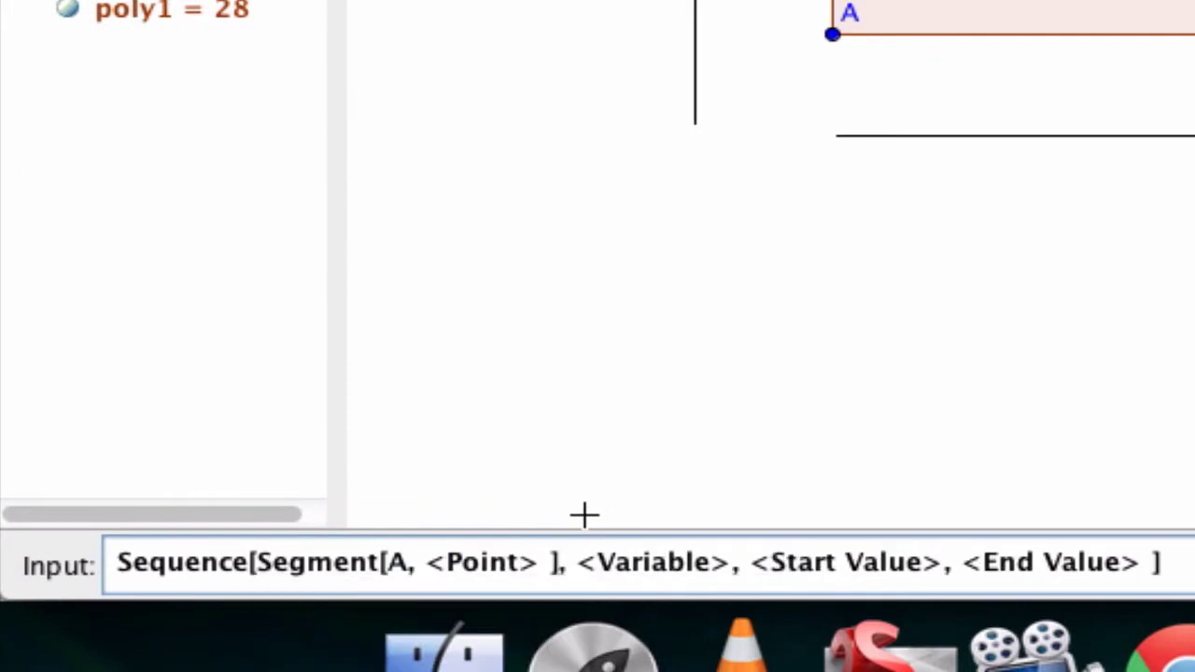
{"action": "type", "text": " +"}
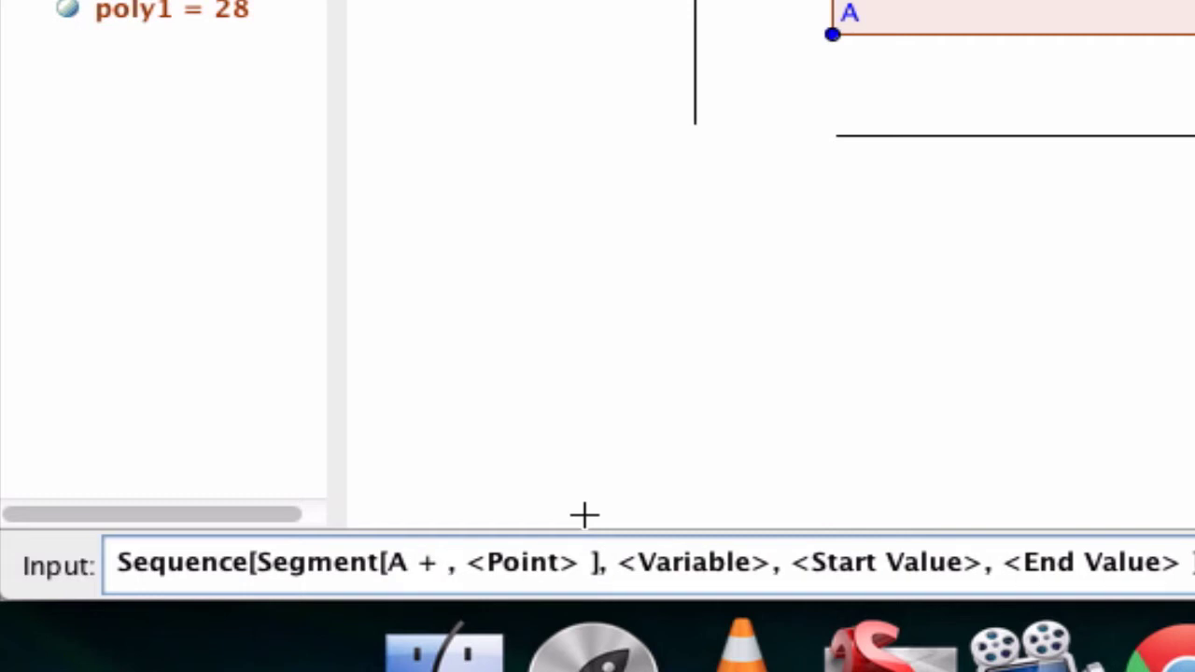
{"action": "type", "text": "i"}
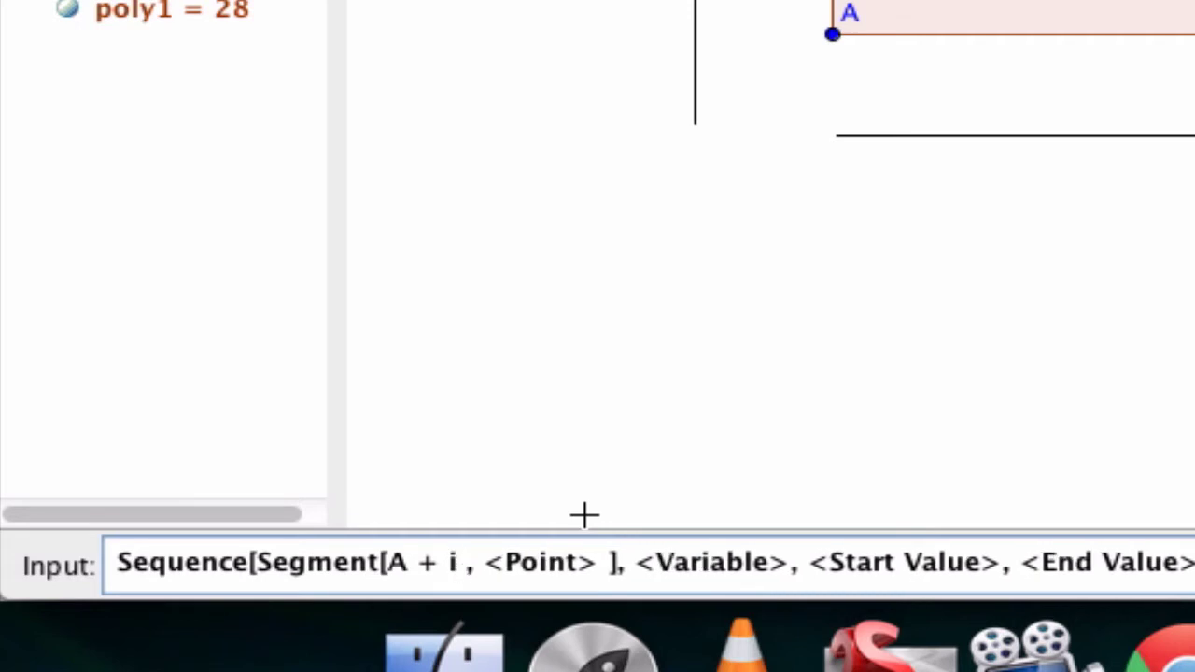
{"action": "type", "text": " ("}
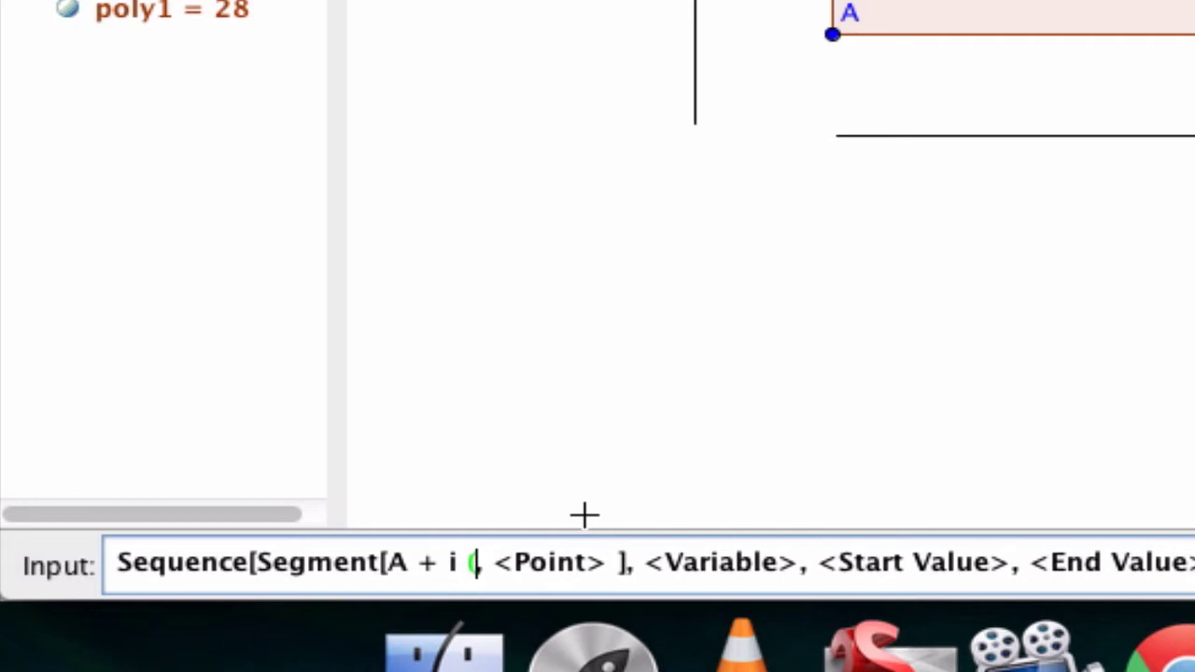
{"action": "type", "text": "1"}
{"action": "key", "text": "Tab"}
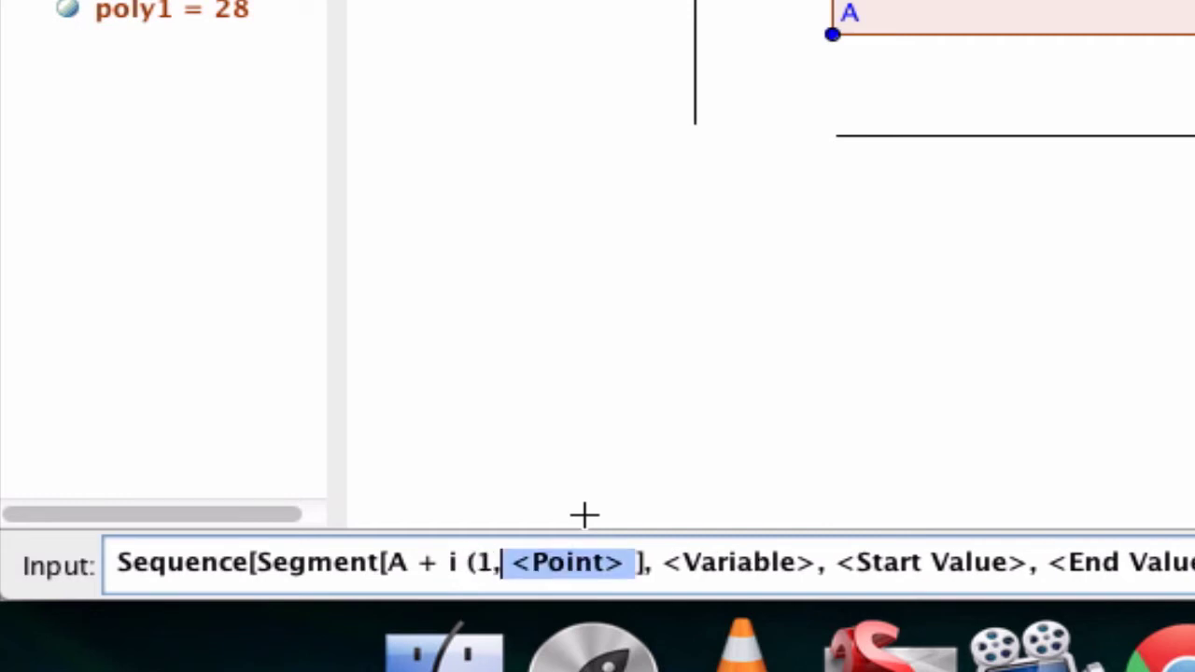
{"action": "type", "text": "0,"}
{"action": "key", "text": "Tab"}
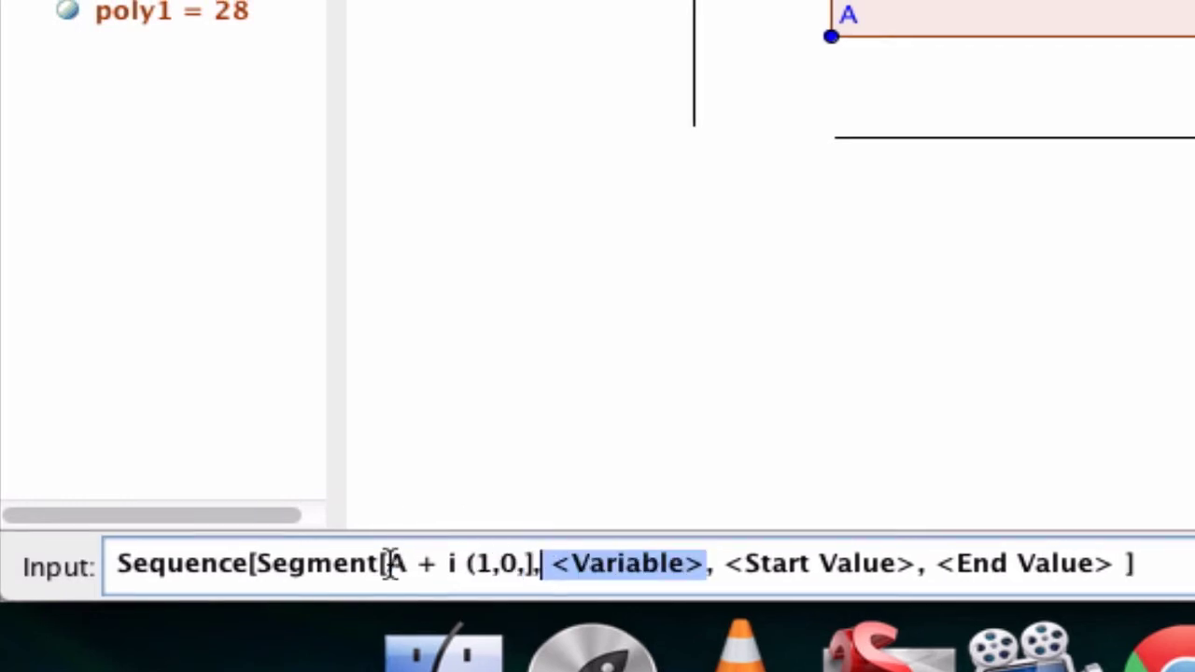
{"action": "key", "text": "Left"}
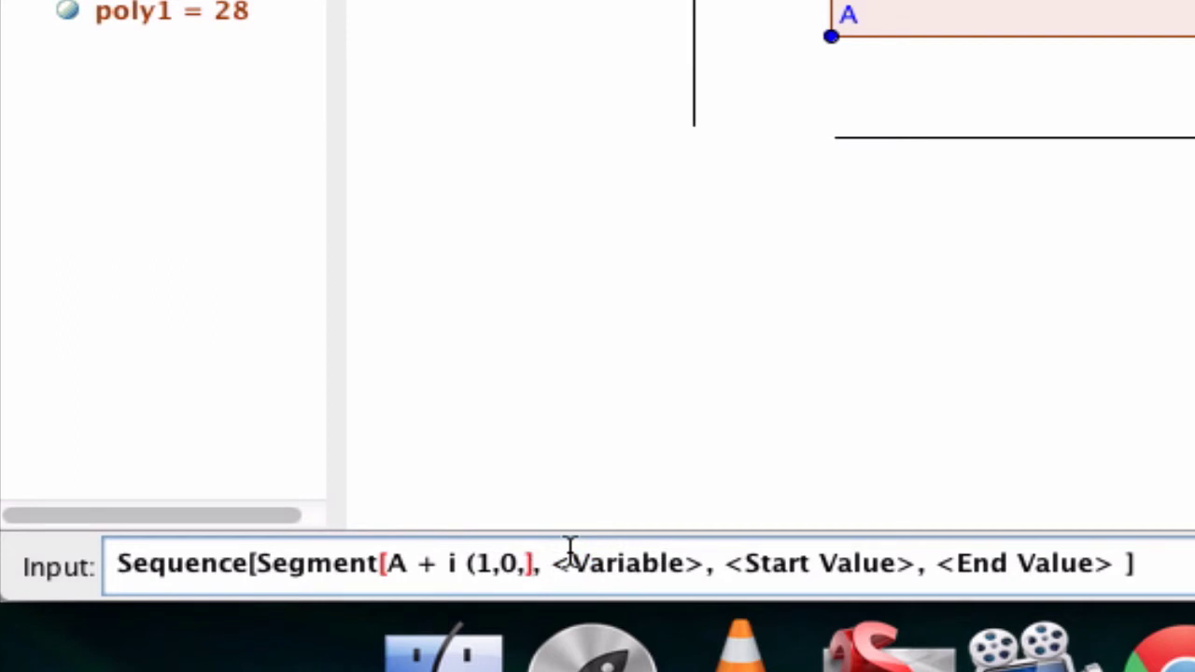
{"action": "type", "text": "C"}
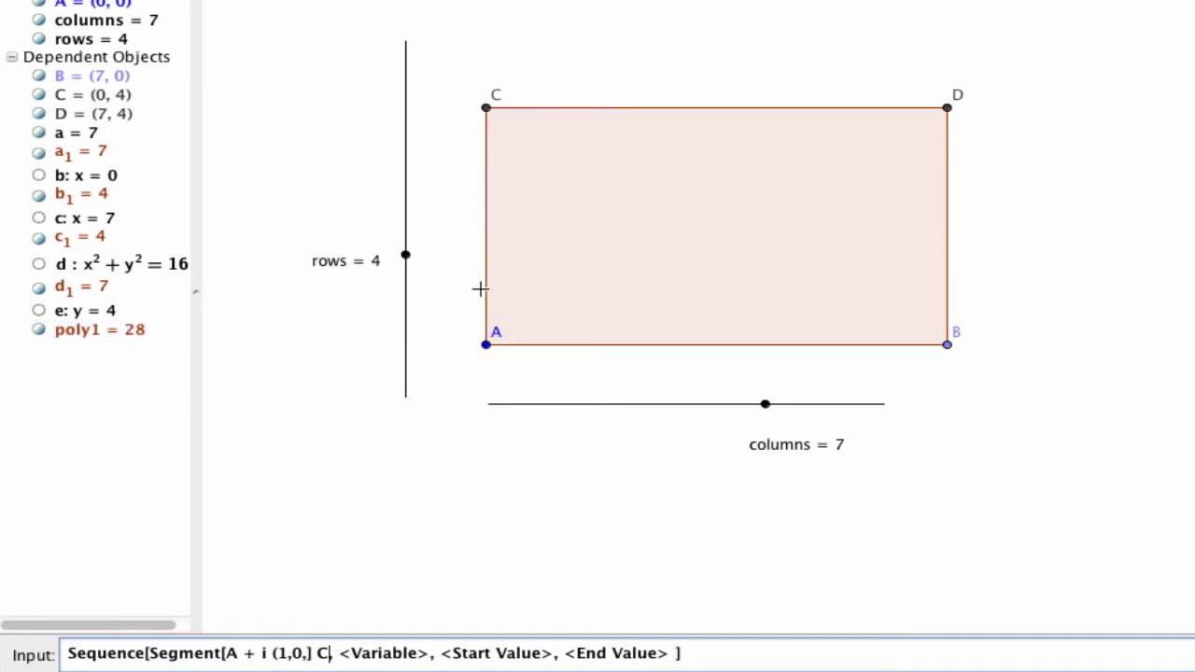
{"action": "type", "text": " + "}
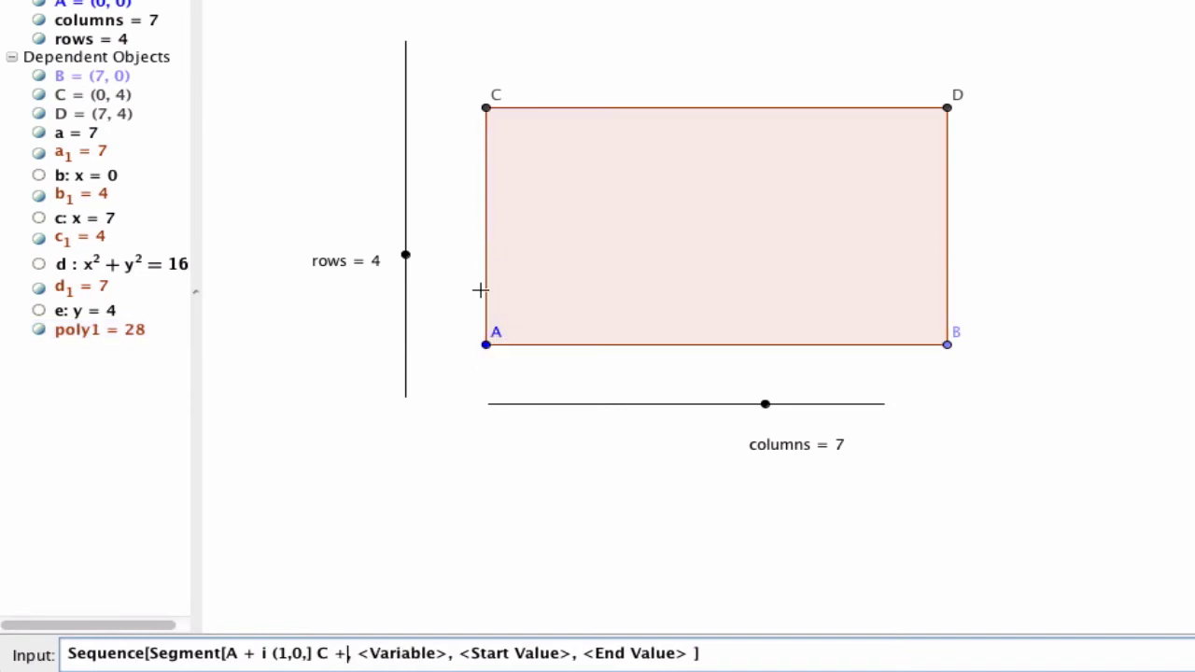
{"action": "type", "text": "i"}
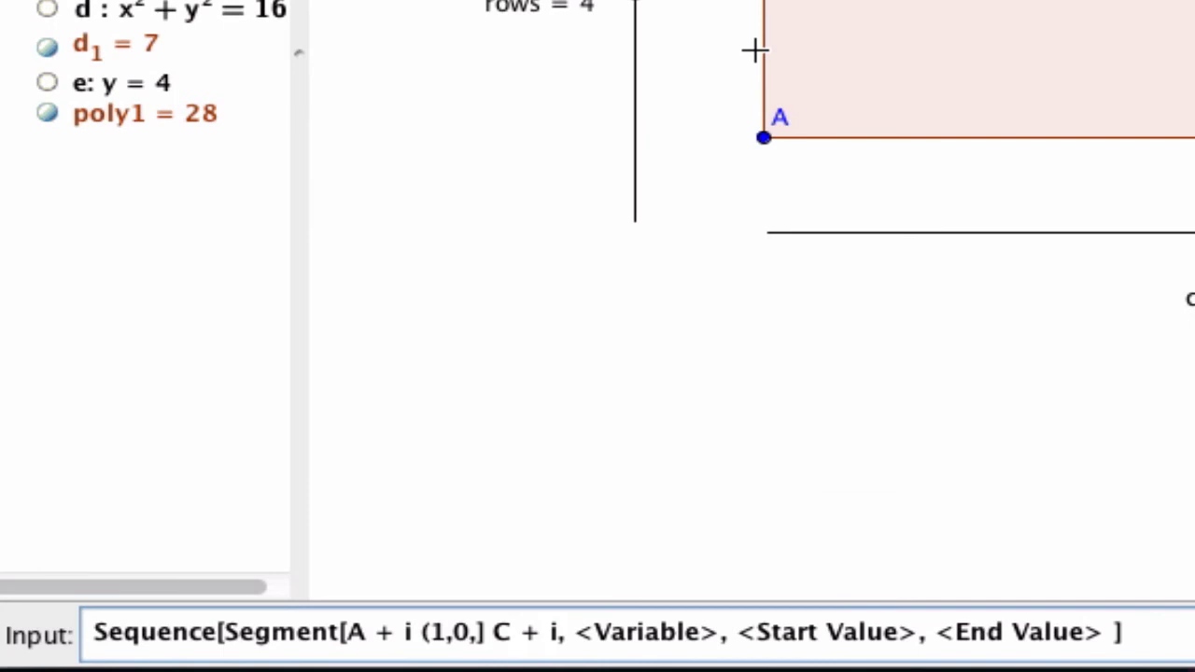
{"action": "type", "text": " ("}
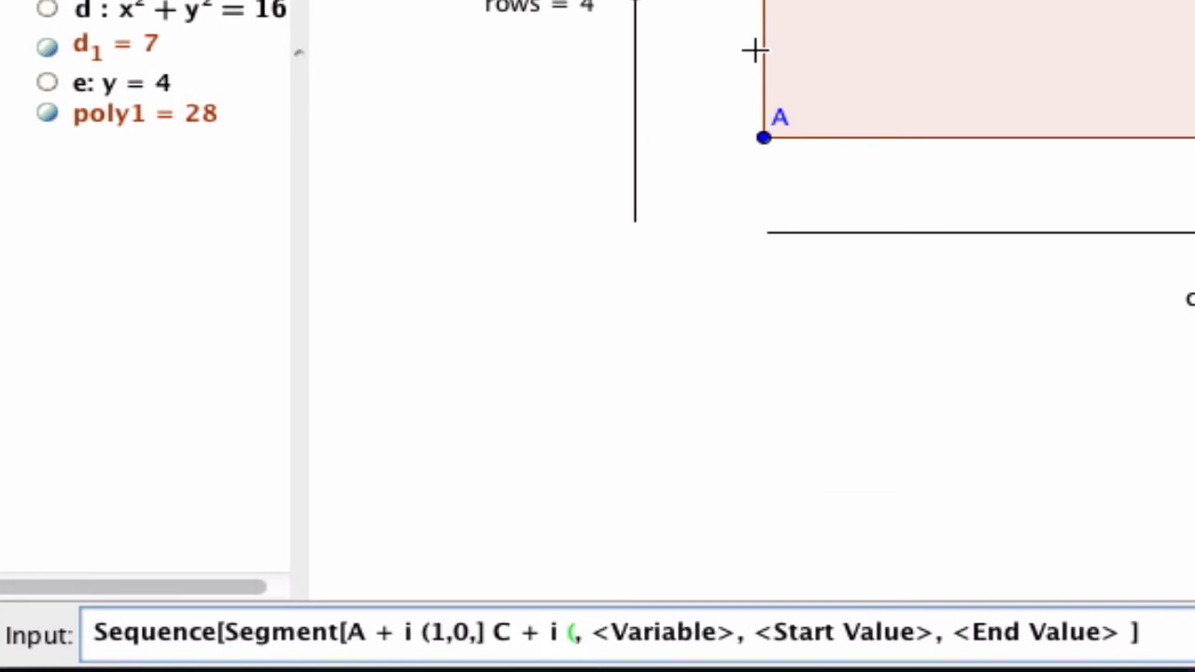
{"action": "type", "text": "1,0"}
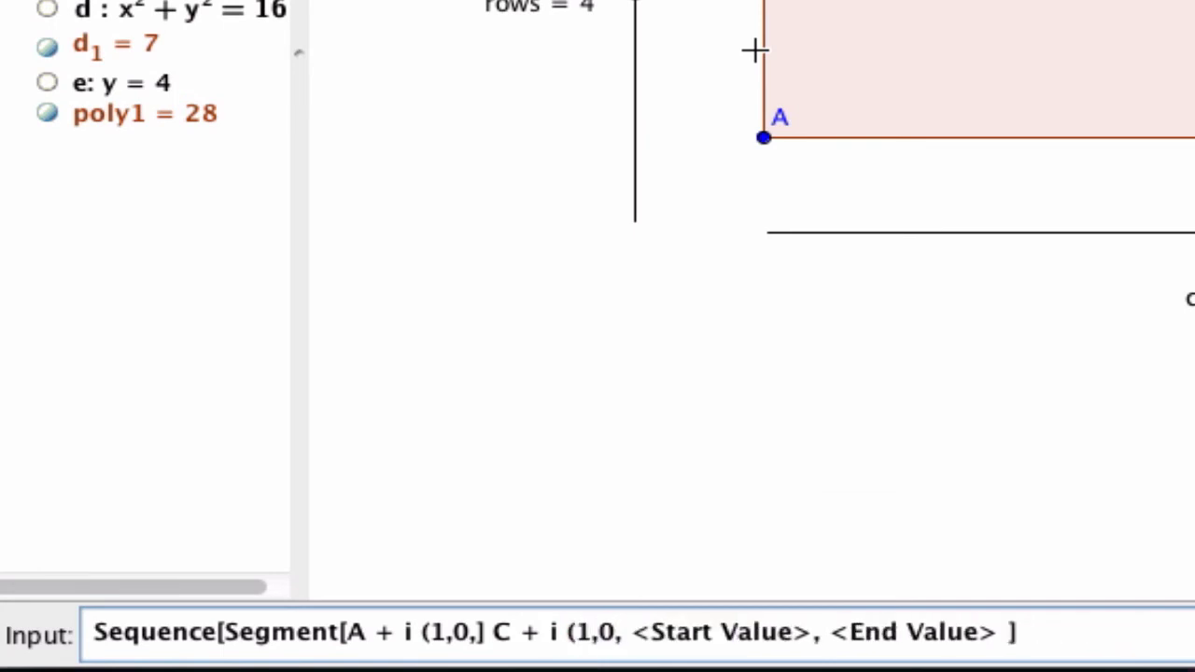
{"action": "type", "text": ")]"}
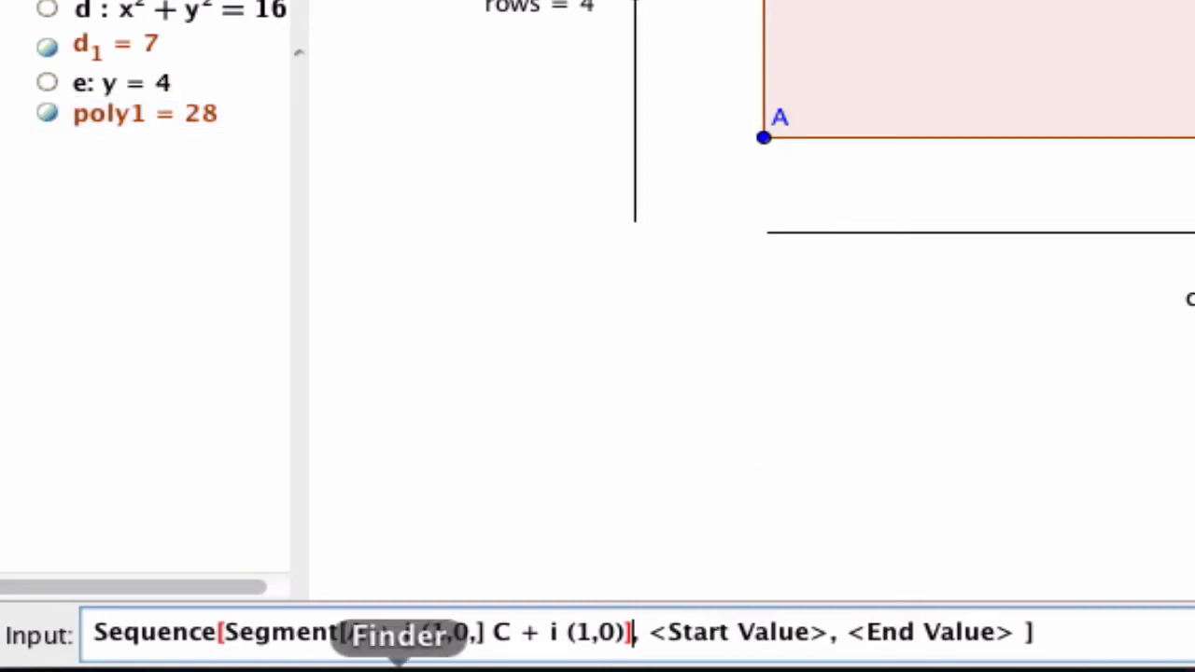
{"action": "left_click", "coordinate": [484, 635]}
{"action": "key", "text": "BackSpace"}
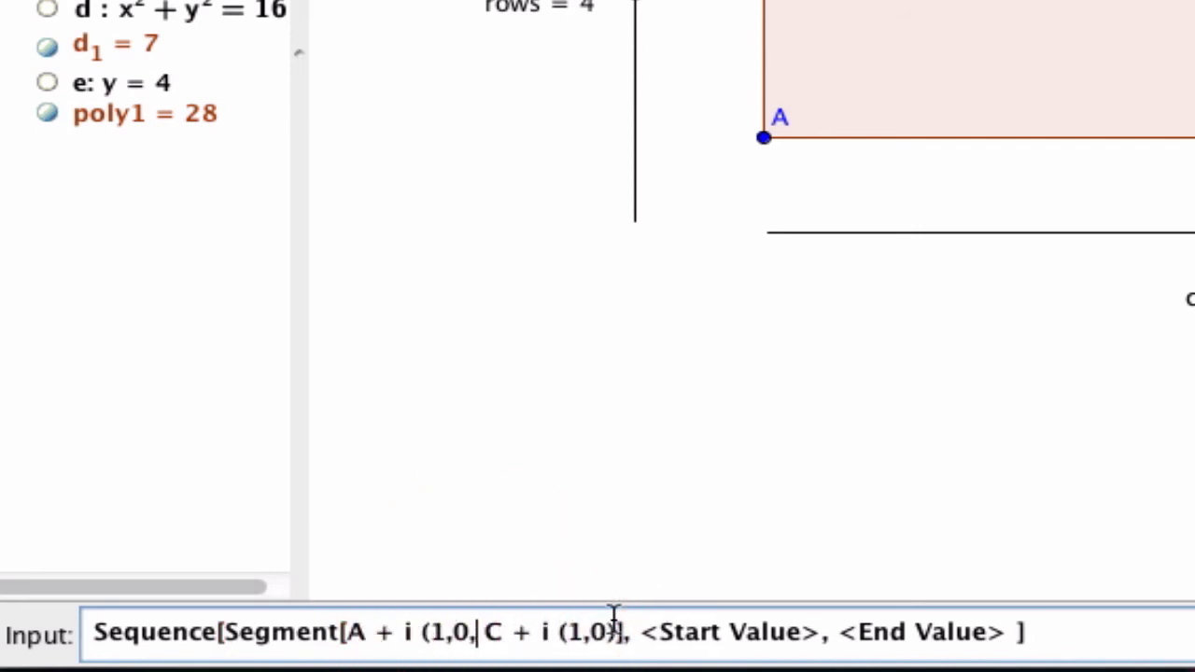
{"action": "key", "text": "BackSpace"}
{"action": "type", "text": ")"}
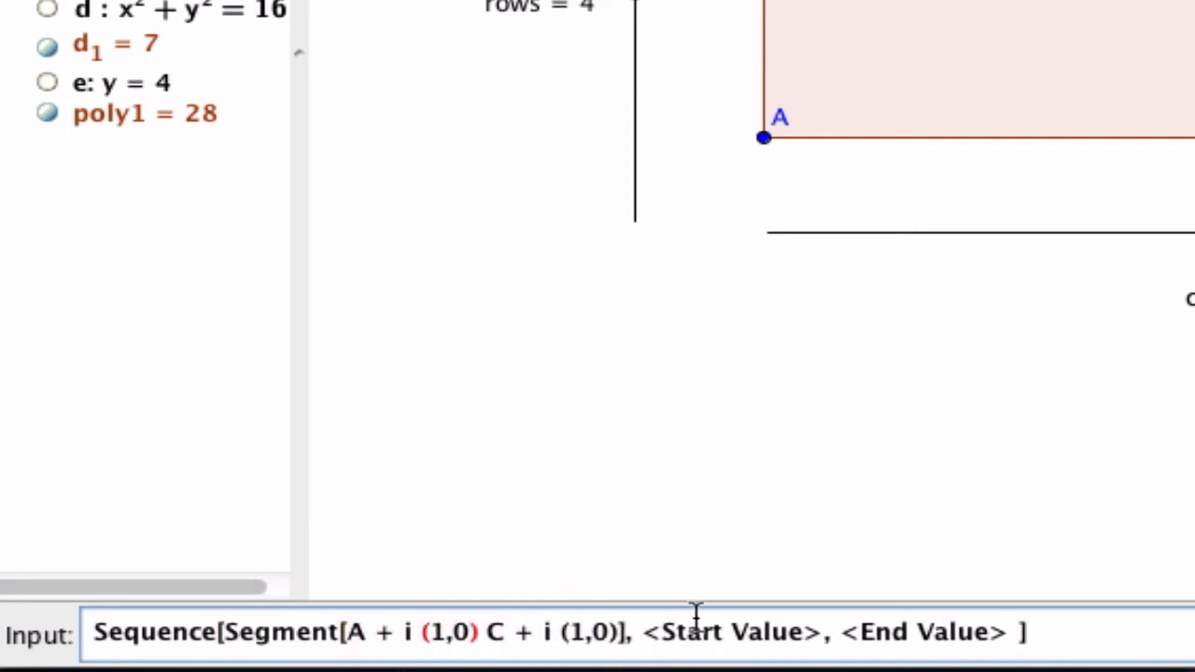
{"action": "type", "text": ","}
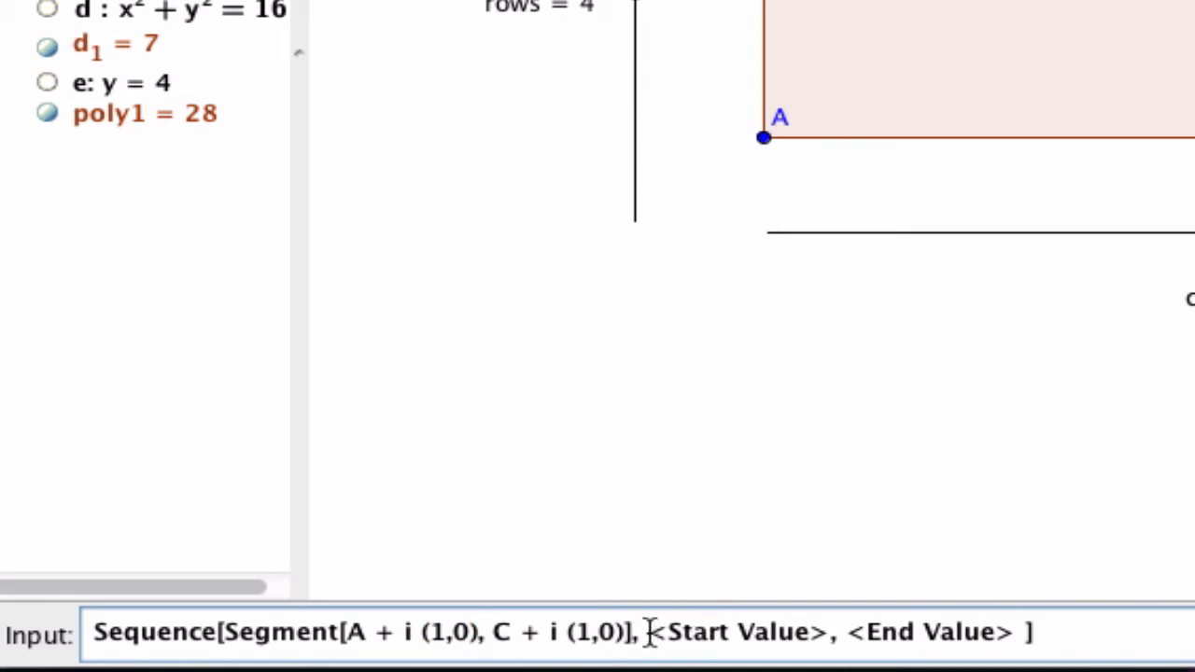
- Set variable i running from 1 to columns and run it to create list1's column lines
{"action": "left_click", "coordinate": [649, 632]}
{"action": "type", "text": "i"}
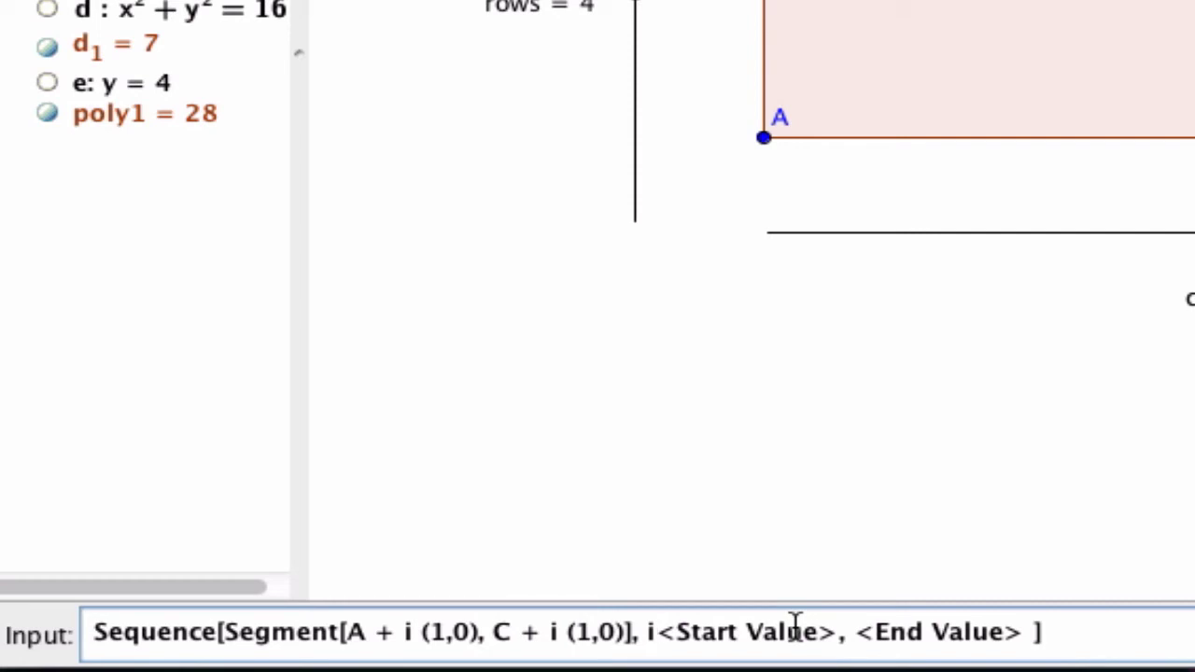
{"action": "type", "text": ","}
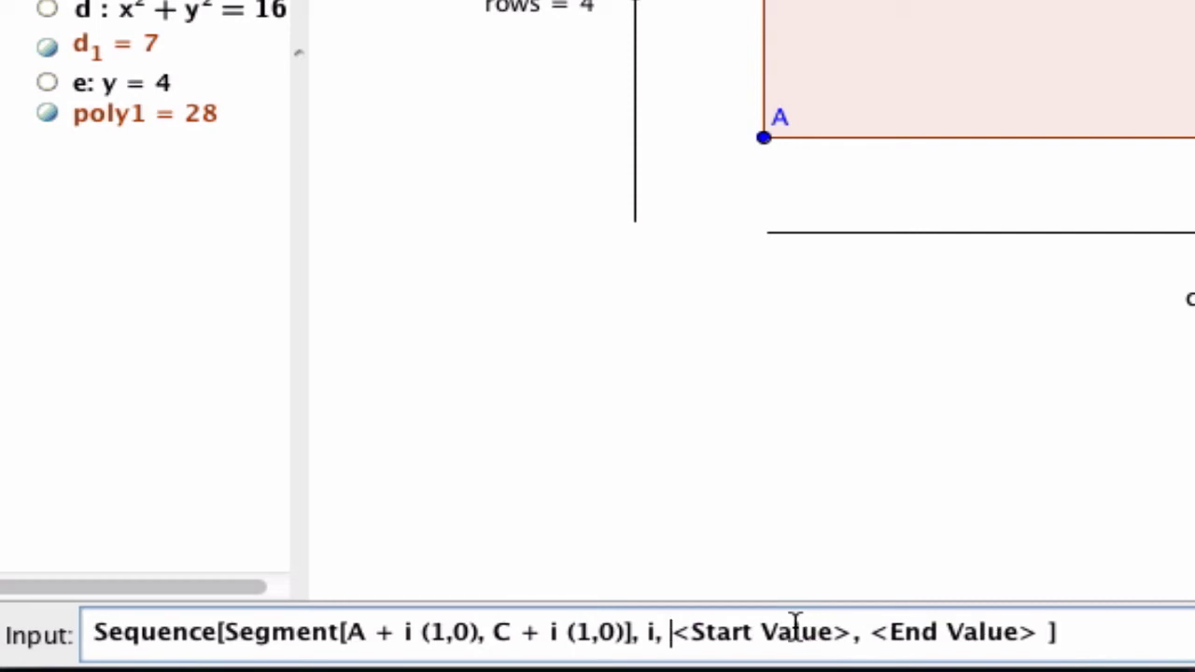
{"action": "key", "text": "Right"}
{"action": "key", "text": "shift+Right"}
{"action": "key", "text": "shift+Right"}
{"action": "key", "text": "shift+Right"}
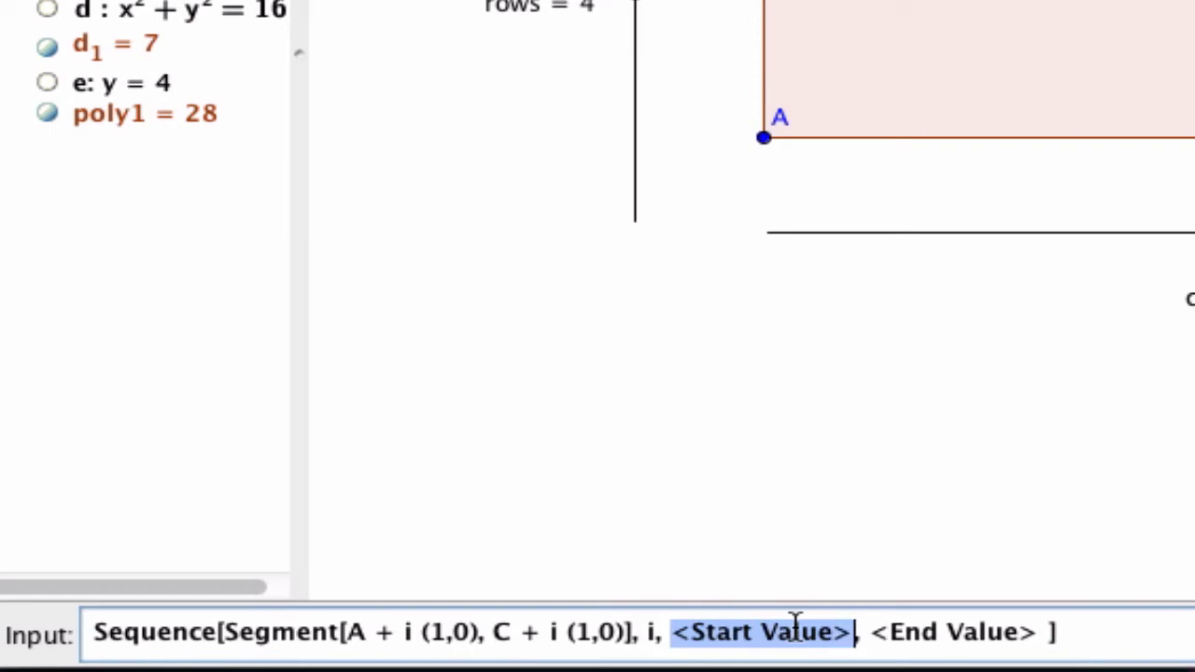
{"action": "type", "text": "1"}
{"action": "key", "text": "Tab"}
{"action": "type", "text": "colu"}
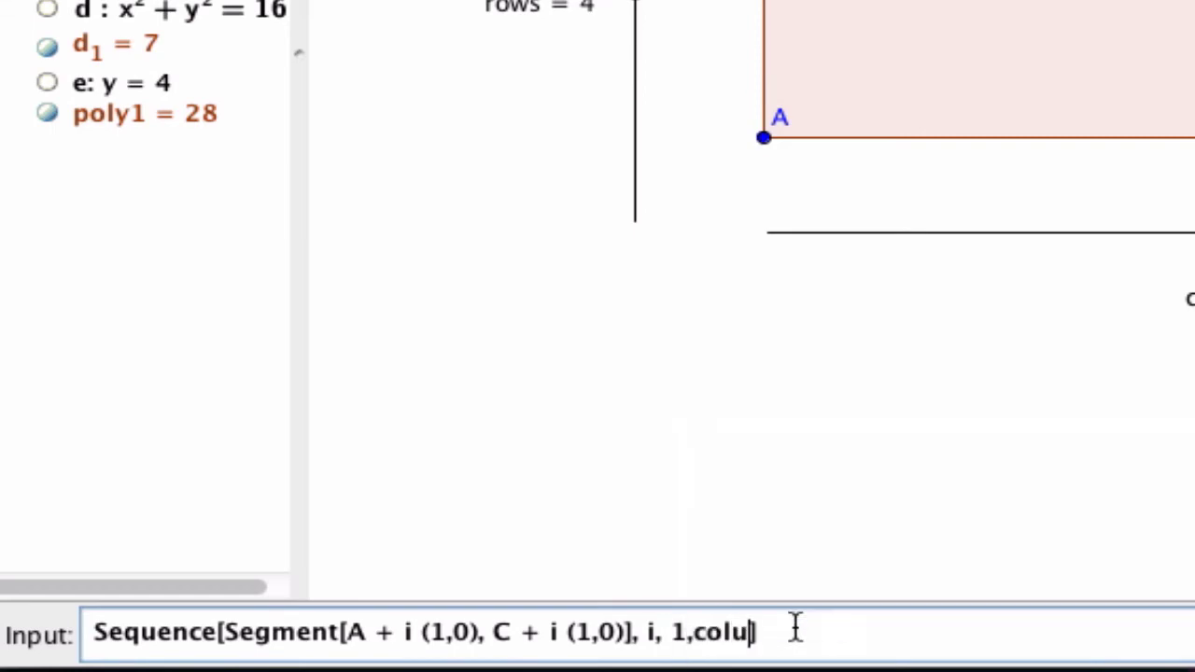
{"action": "type", "text": "msn"}
{"action": "key", "text": "BackSpace"}
{"action": "key", "text": "BackSpace"}
{"action": "type", "text": "nns"}
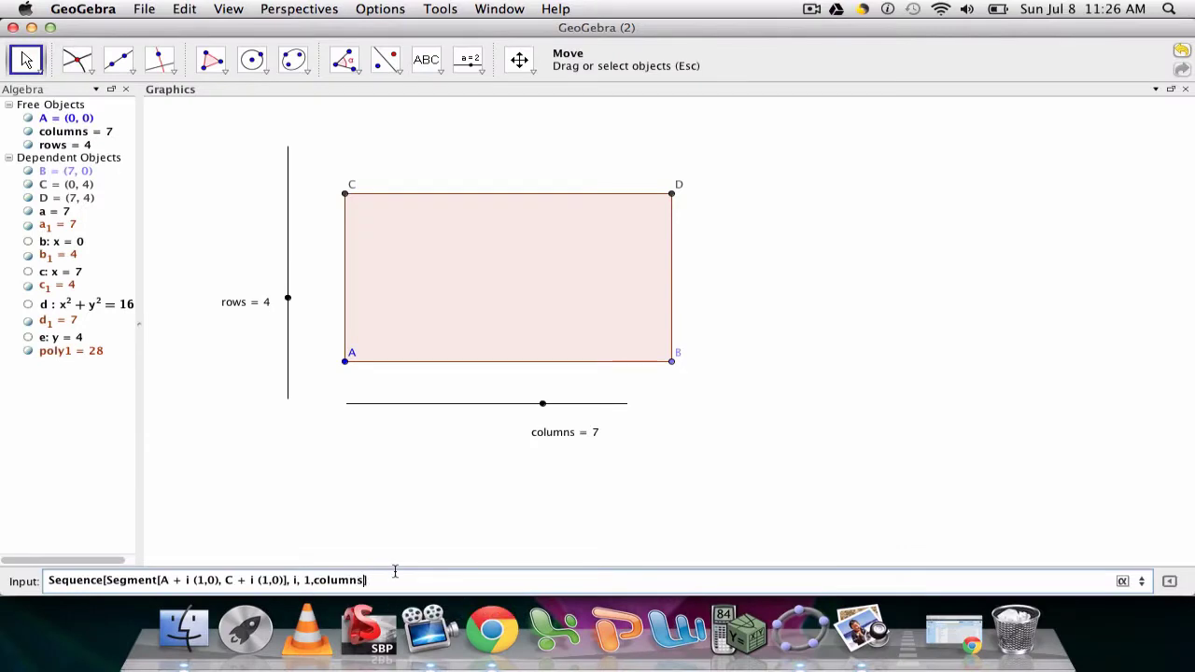
{"action": "key", "text": "Return"}
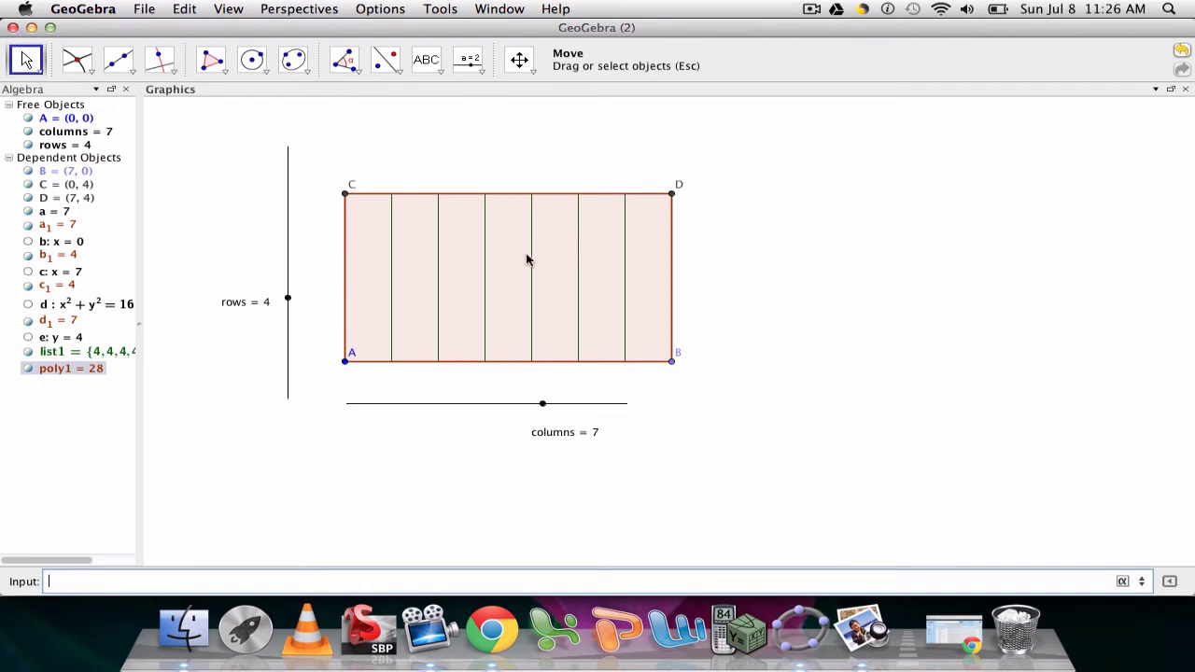
- Drag the columns slider to 9, widening the grid so poly1 = 36
{"action": "mouse_move", "coordinate": [536, 402]}
{"action": "left_mouse_down"}
{"action": "mouse_move", "coordinate": [547, 402]}
{"action": "mouse_move", "coordinate": [432, 425]}
{"action": "mouse_move", "coordinate": [346, 419]}
{"action": "mouse_move", "coordinate": [595, 408]}
{"action": "mouse_move", "coordinate": [586, 414]}
{"action": "left_mouse_up"}
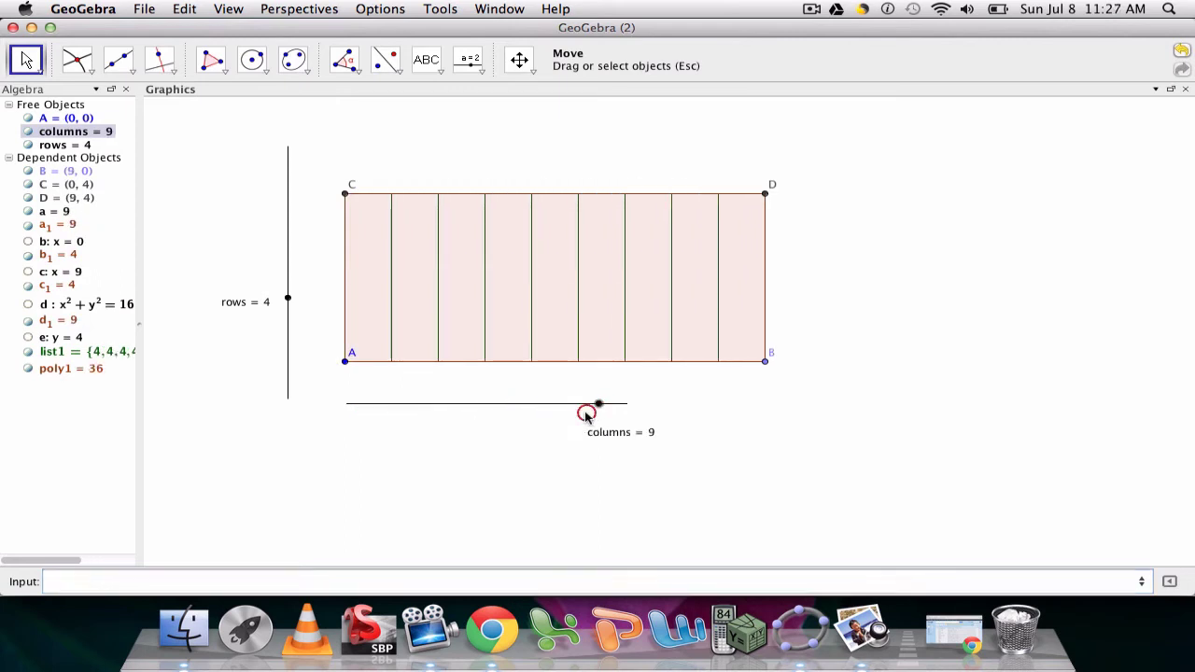
{"action": "double_click", "coordinate": [105, 353]}
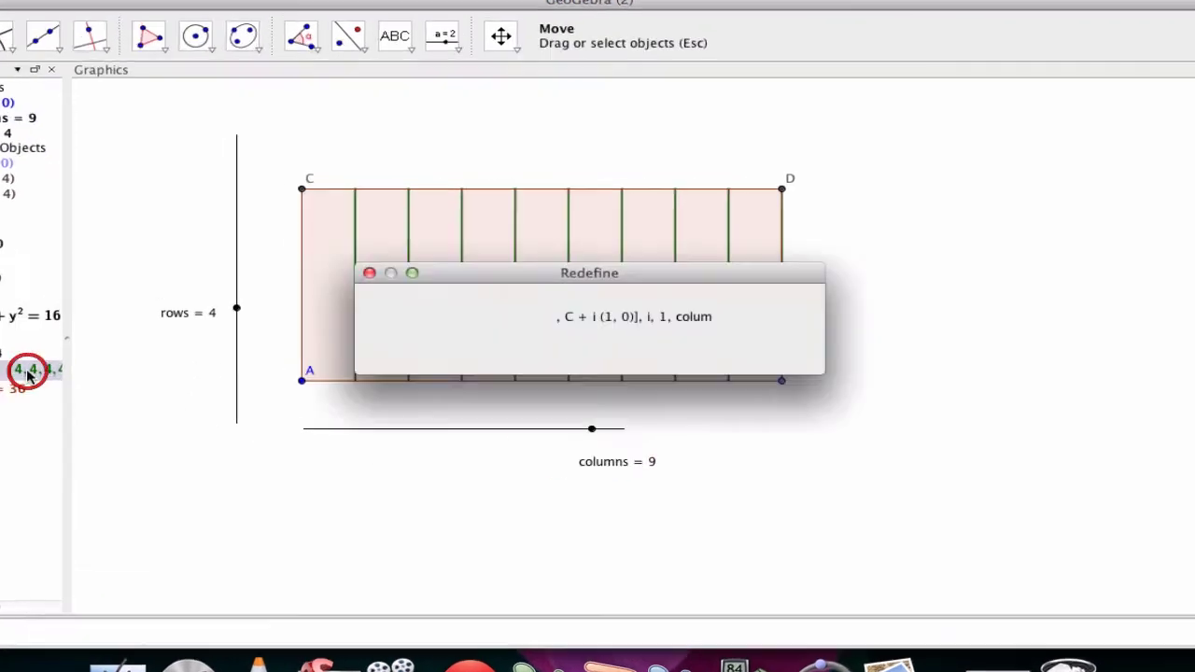
{"action": "left_click_drag", "start_coordinate": [499, 275], "coordinate": [512, 198]}
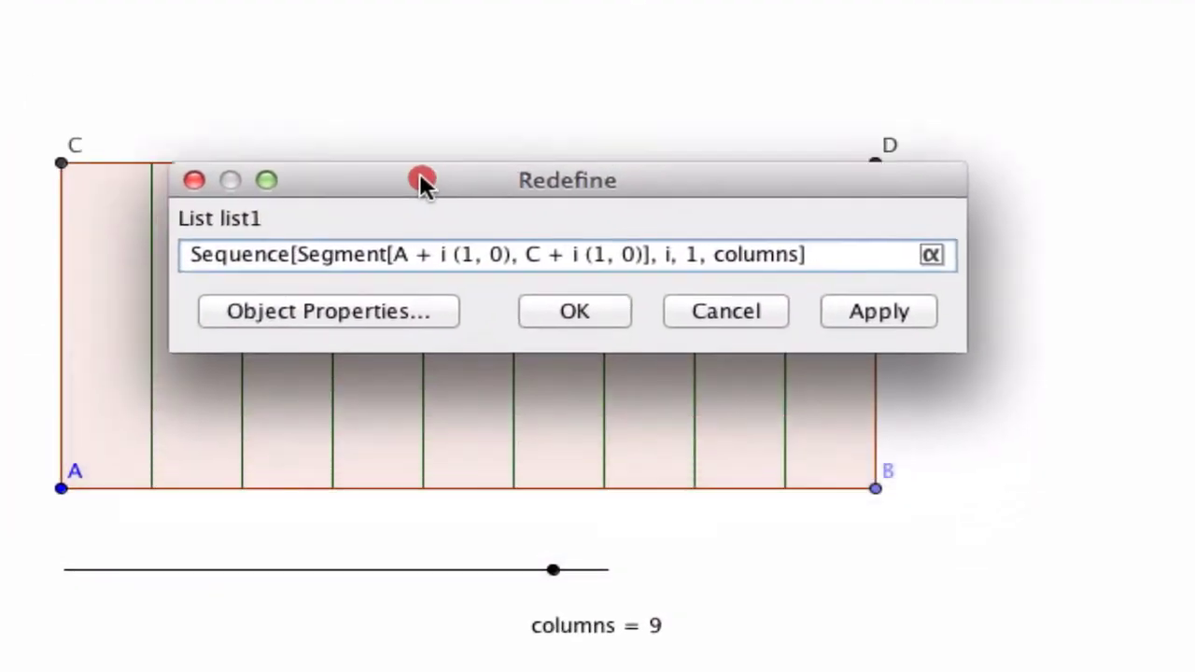
{"action": "mouse_move", "coordinate": [420, 177]}
{"action": "left_mouse_down"}
{"action": "mouse_move", "coordinate": [357, 82]}
{"action": "mouse_move", "coordinate": [522, 87]}
{"action": "left_mouse_up"}
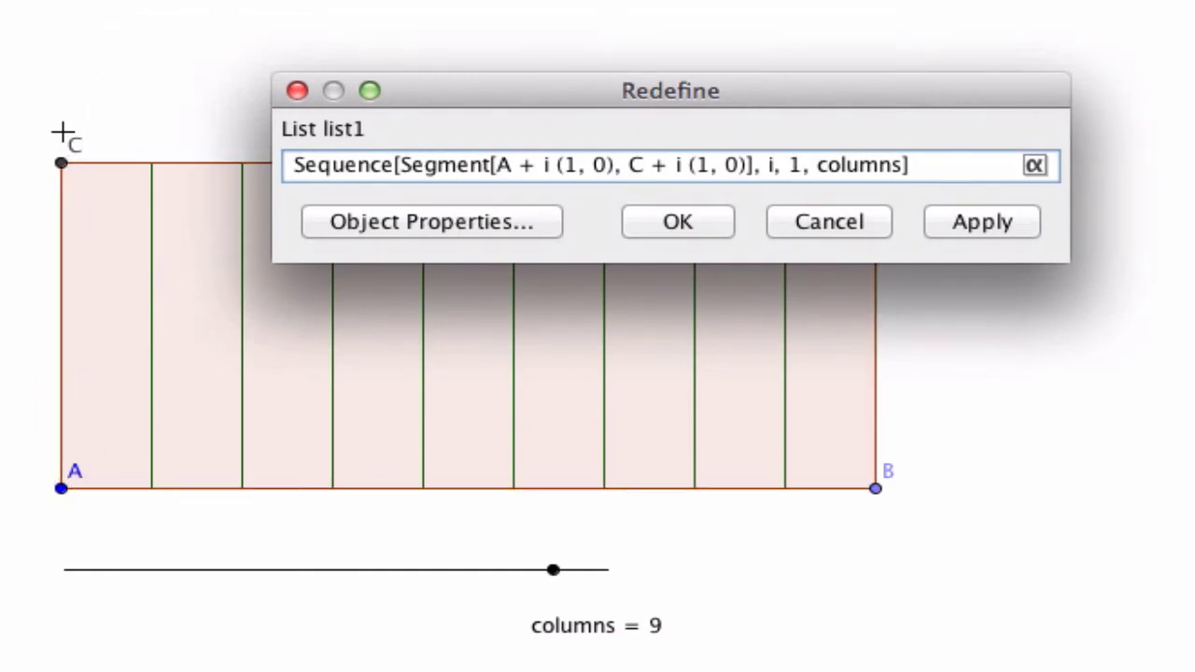
{"action": "left_click", "coordinate": [540, 565]}
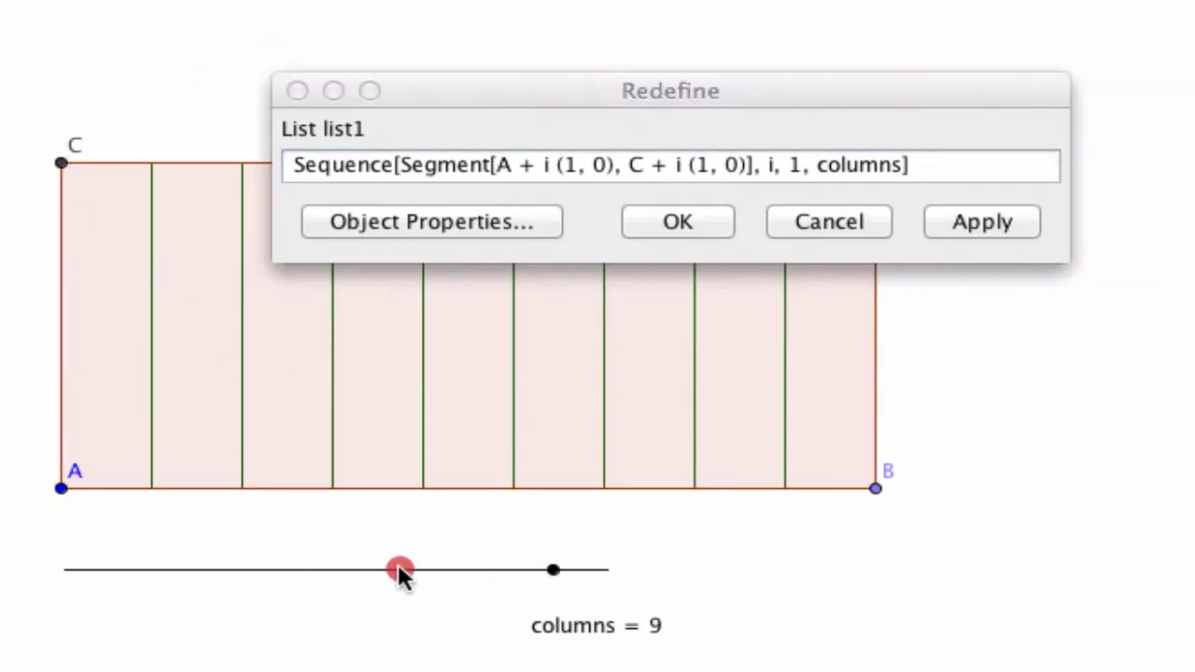
{"action": "left_click_drag", "start_coordinate": [398, 571], "coordinate": [341, 572]}
{"action": "left_click", "coordinate": [864, 224]}
{"action": "left_click", "coordinate": [554, 578]}
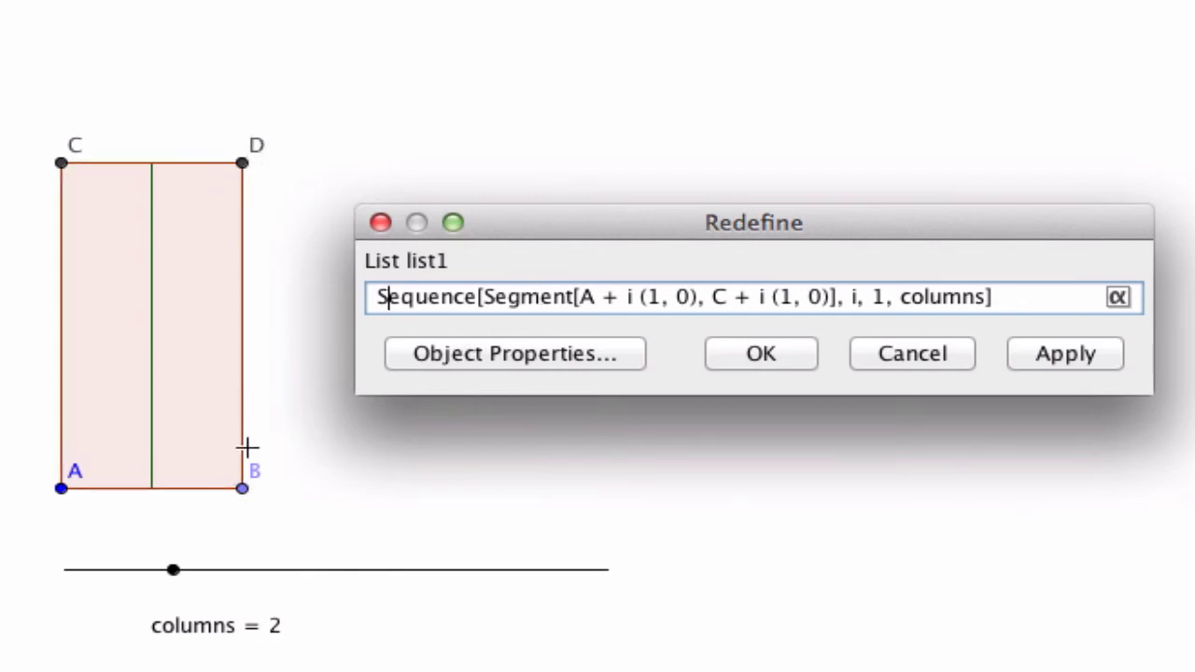
{"action": "left_click", "coordinate": [906, 378]}
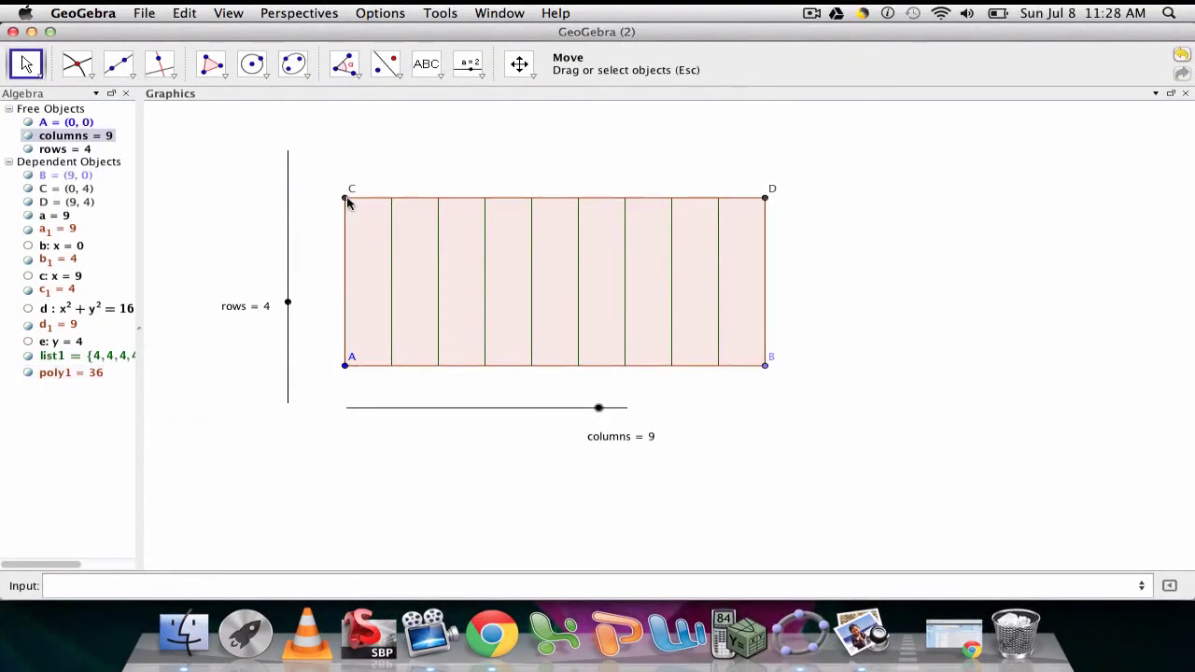
- Start a new Sequence with Segment[A + i (0,1), B + i (0,1)] as its expression
{"action": "mouse_move", "coordinate": [348, 198]}
{"action": "left_click", "coordinate": [124, 586]}
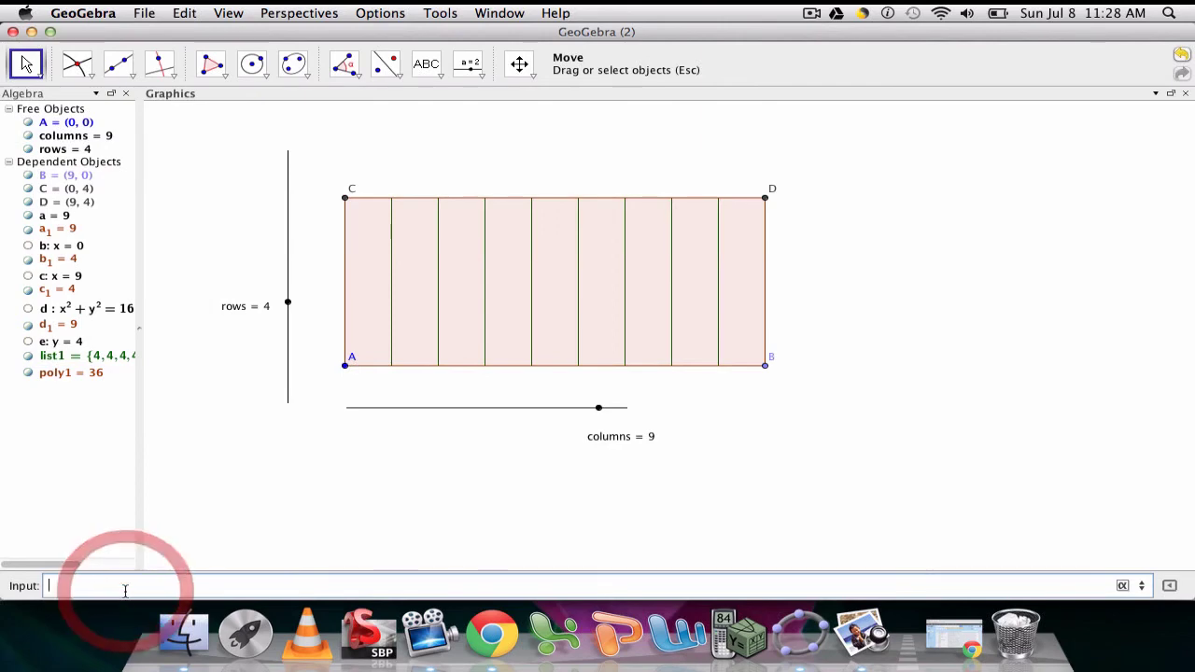
{"action": "type", "text": "sequence"}
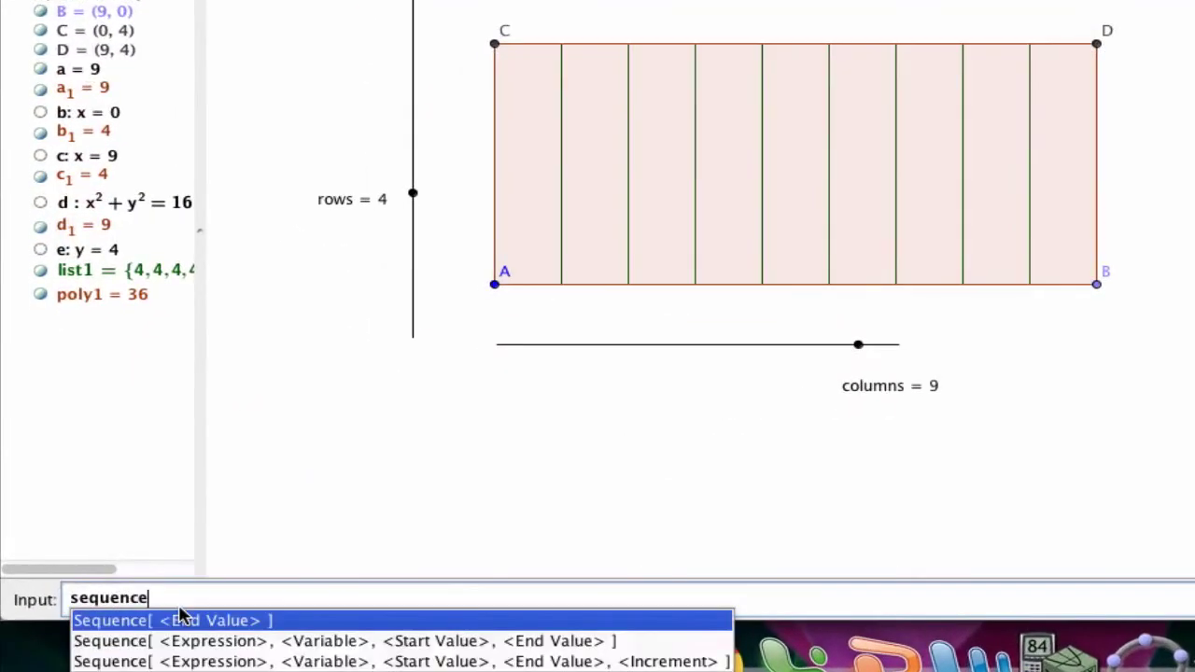
{"action": "key", "text": "Down"}
{"action": "key", "text": "Return"}
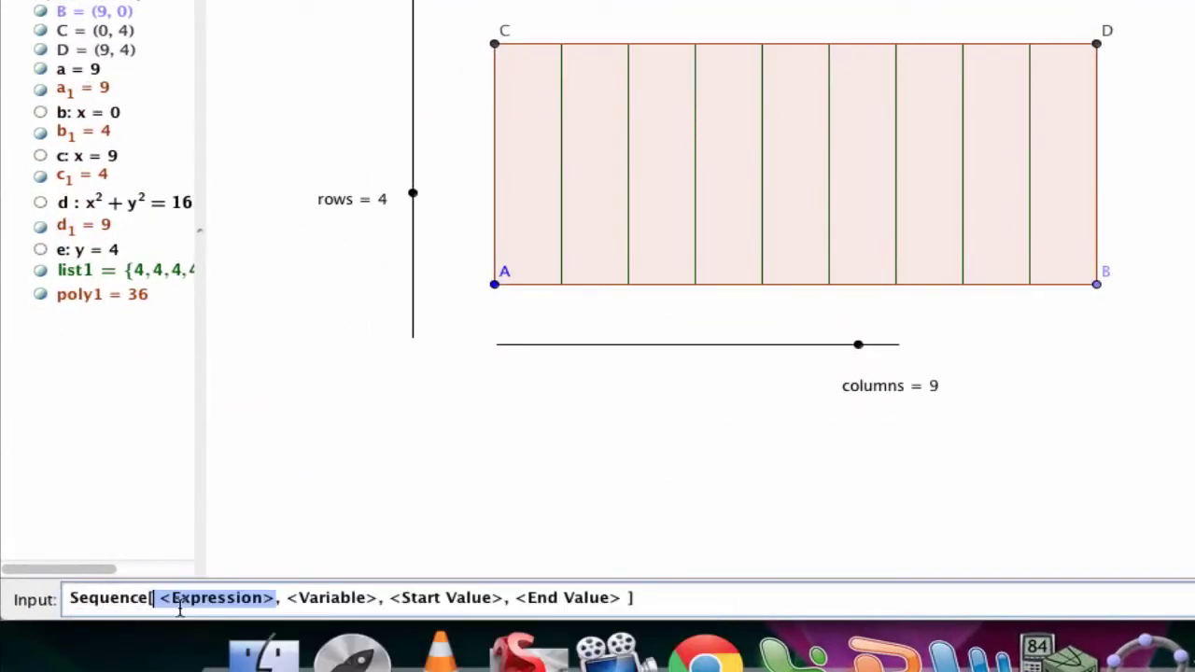
{"action": "type", "text": "segment"}
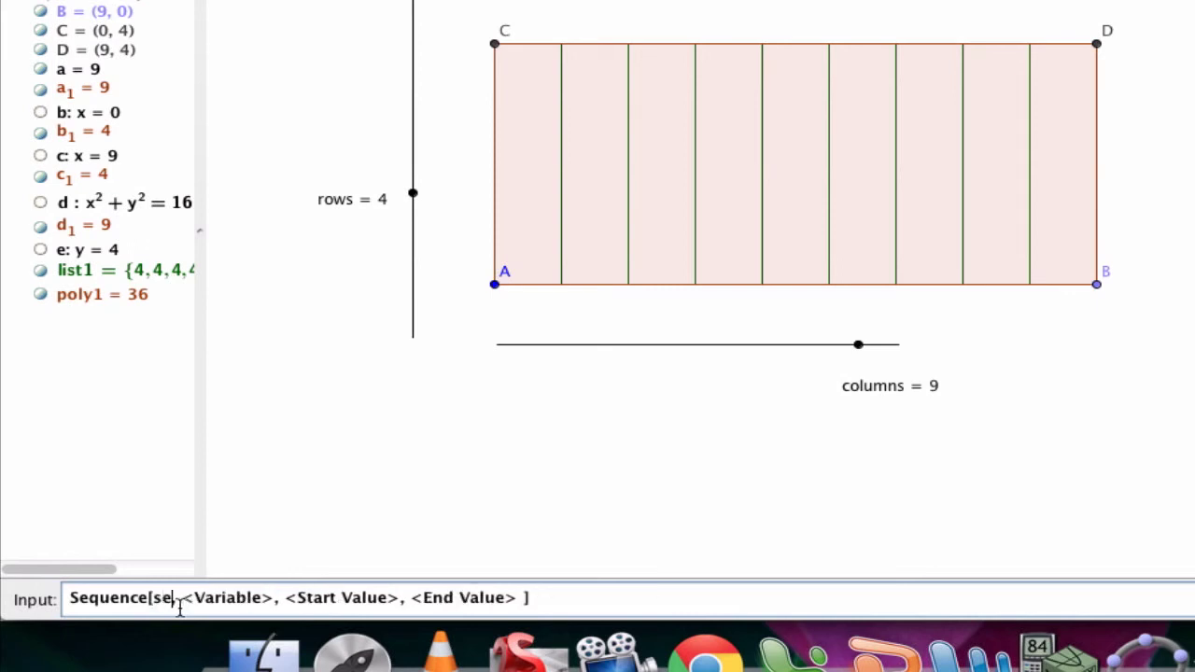
{"action": "key", "text": "Return"}
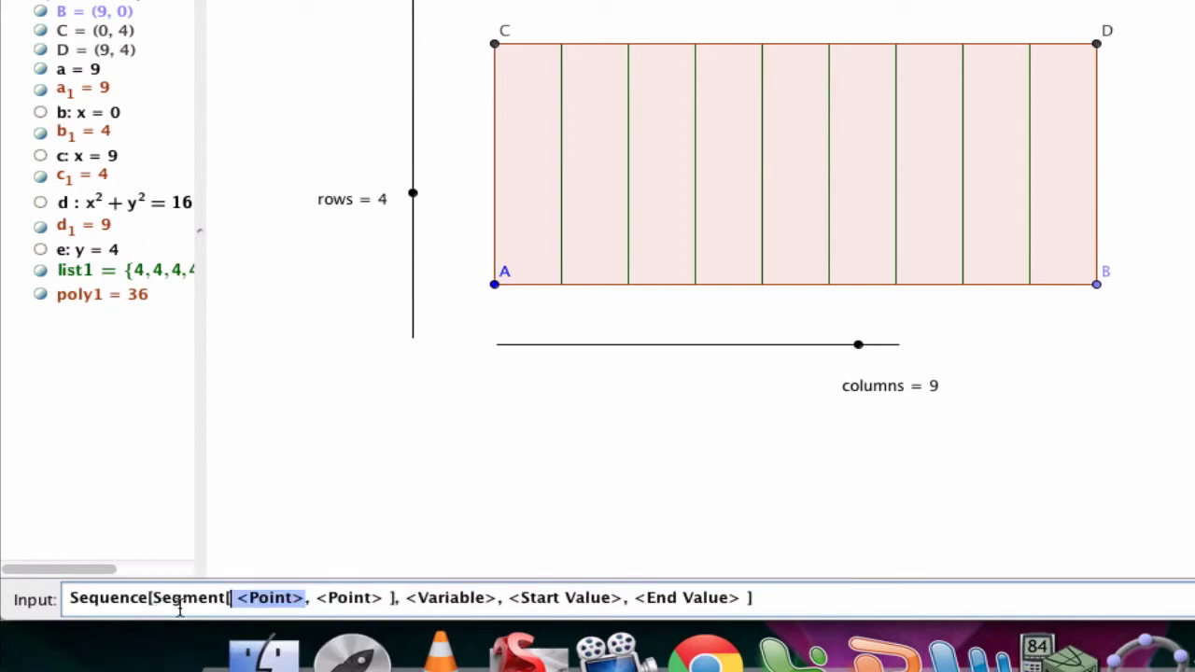
{"action": "type", "text": "A"}
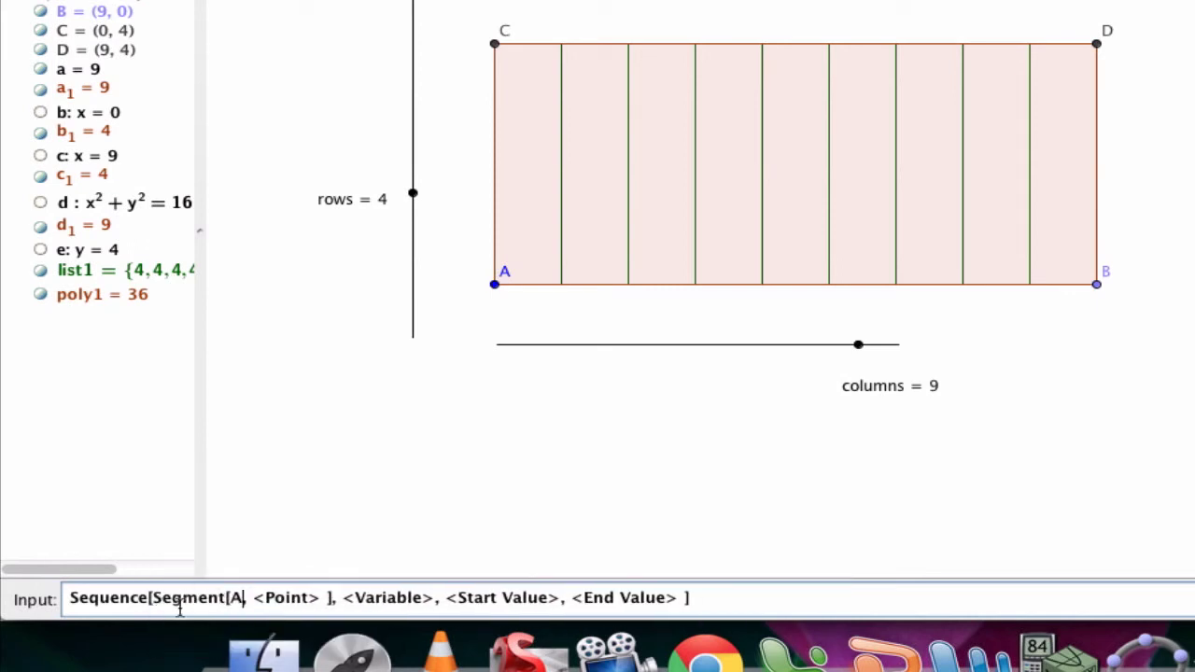
{"action": "type", "text": " + i "}
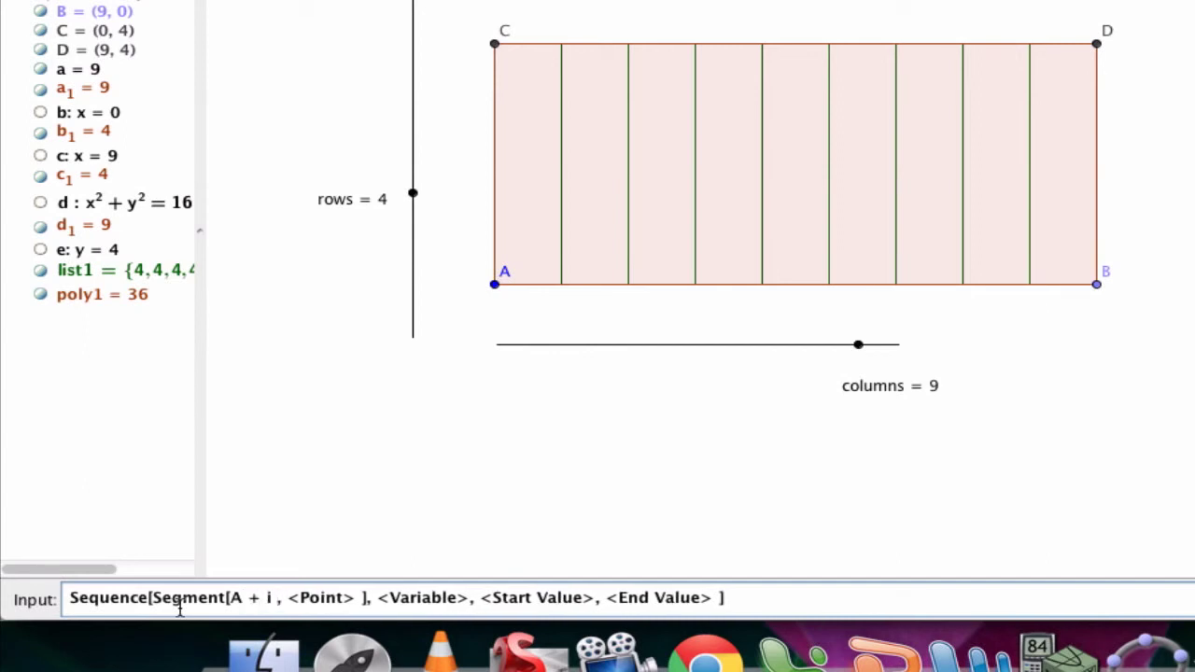
{"action": "type", "text": "("}
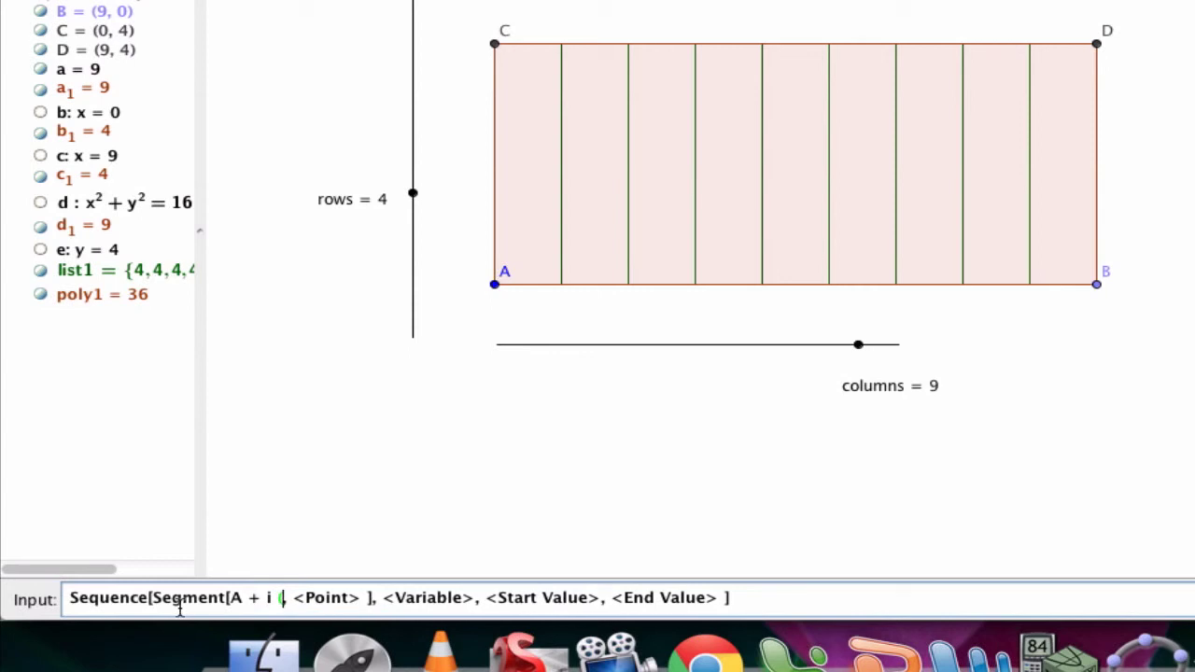
{"action": "type", "text": "0,1"}
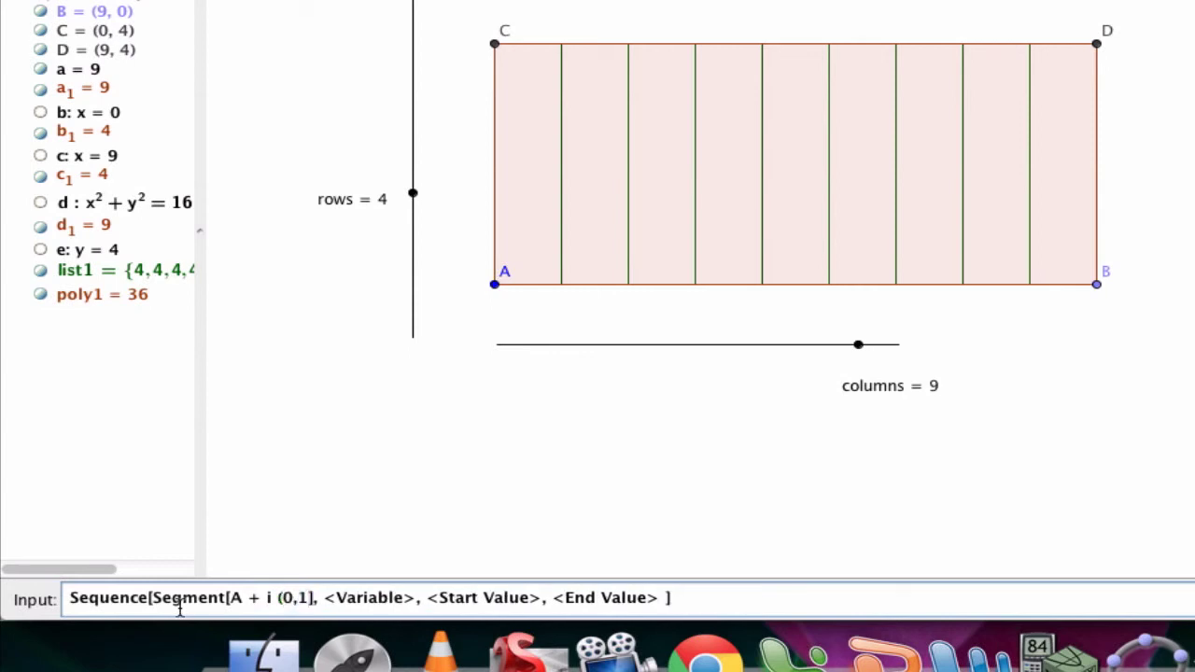
{"action": "type", "text": "),"}
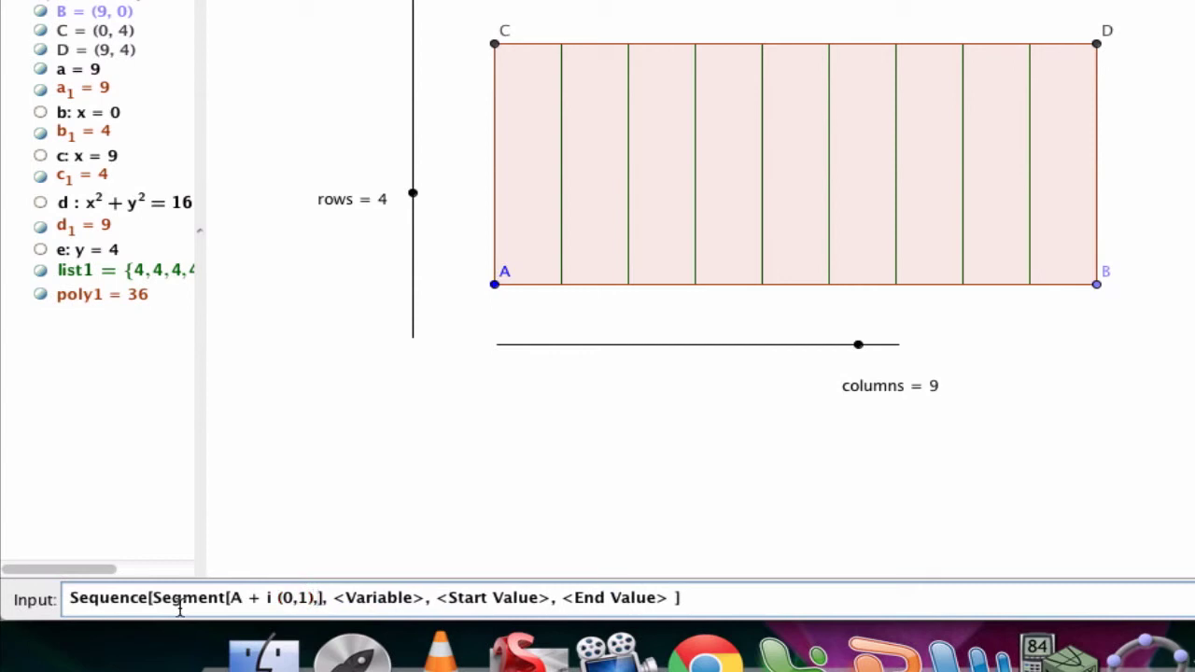
{"action": "type", "text": " B"}
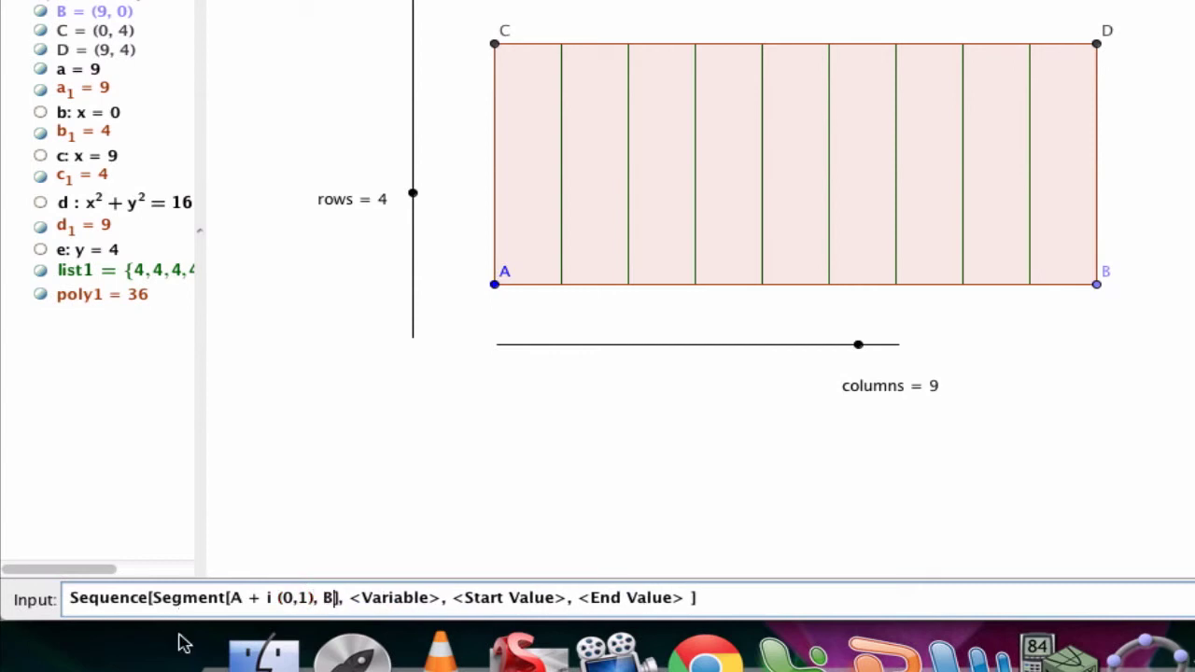
{"action": "type", "text": " + i "}
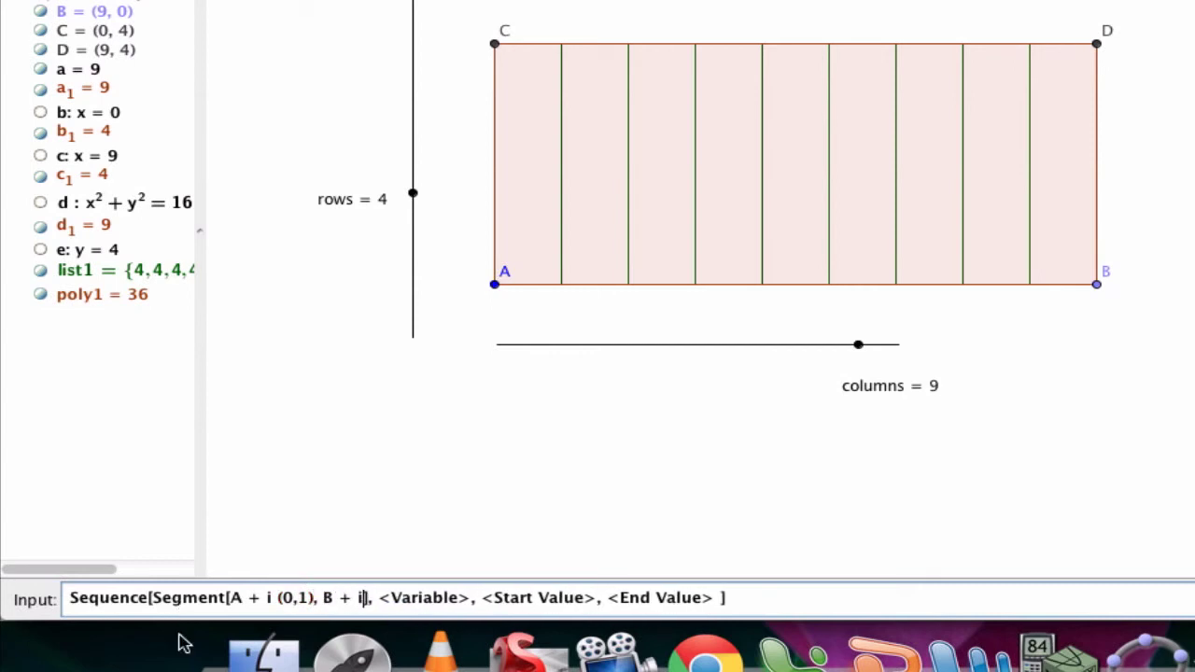
{"action": "type", "text": "(0,"}
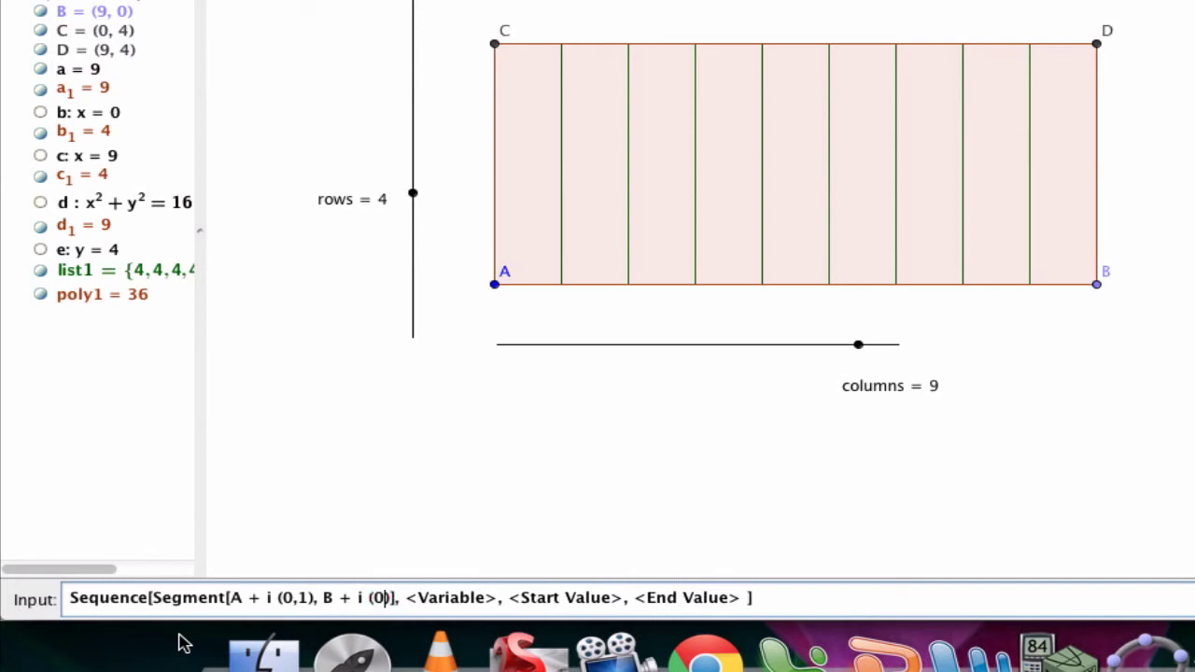
{"action": "type", "text": "1"}
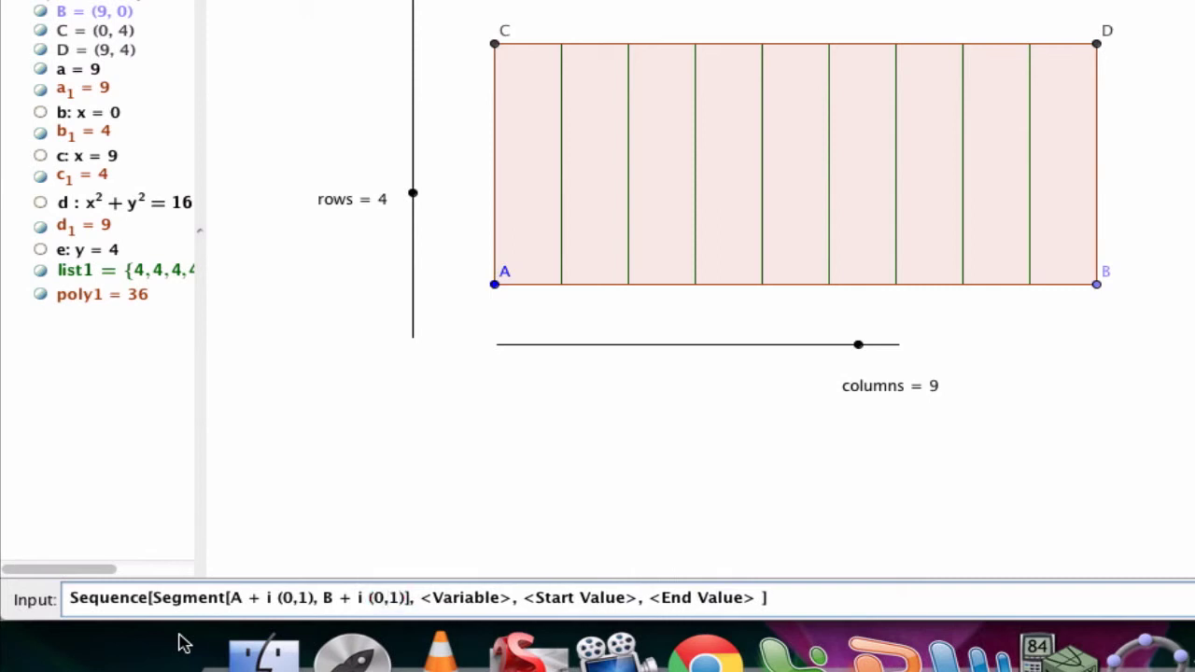
- Set variable i from 1 to rows and run it, creating list2's horizontal grid lines
{"action": "key", "text": "Right"}
{"action": "key", "text": "Tab"}
{"action": "type", "text": "i"}
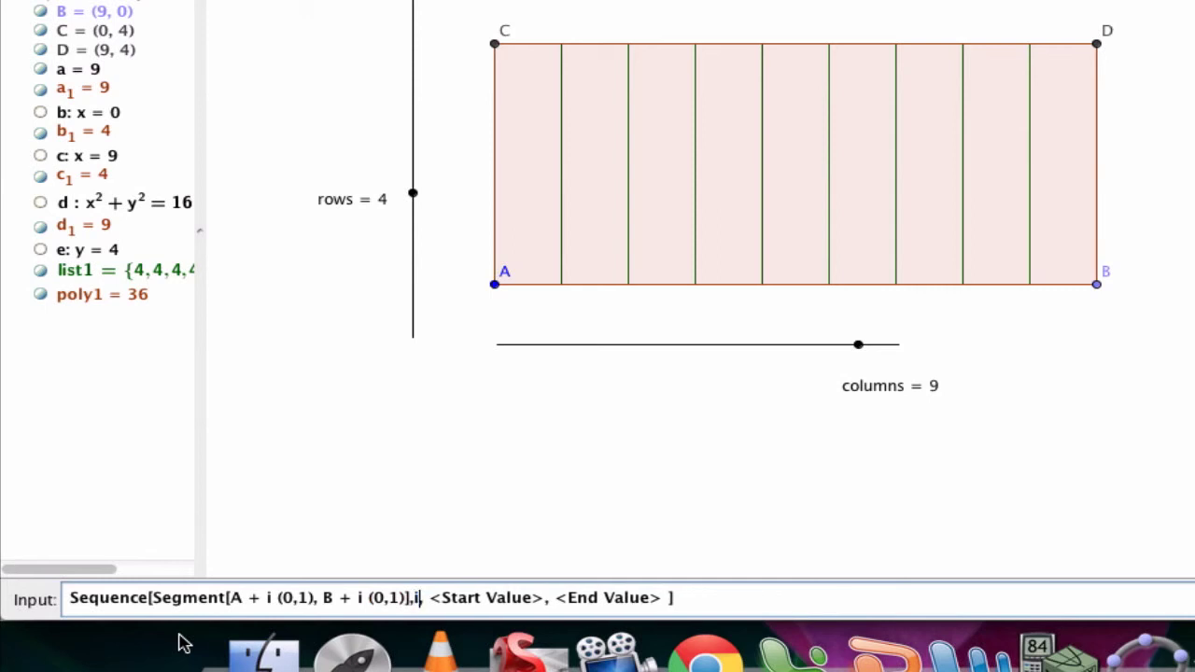
{"action": "key", "text": "Tab"}
{"action": "type", "text": "1"}
{"action": "key", "text": "Tab"}
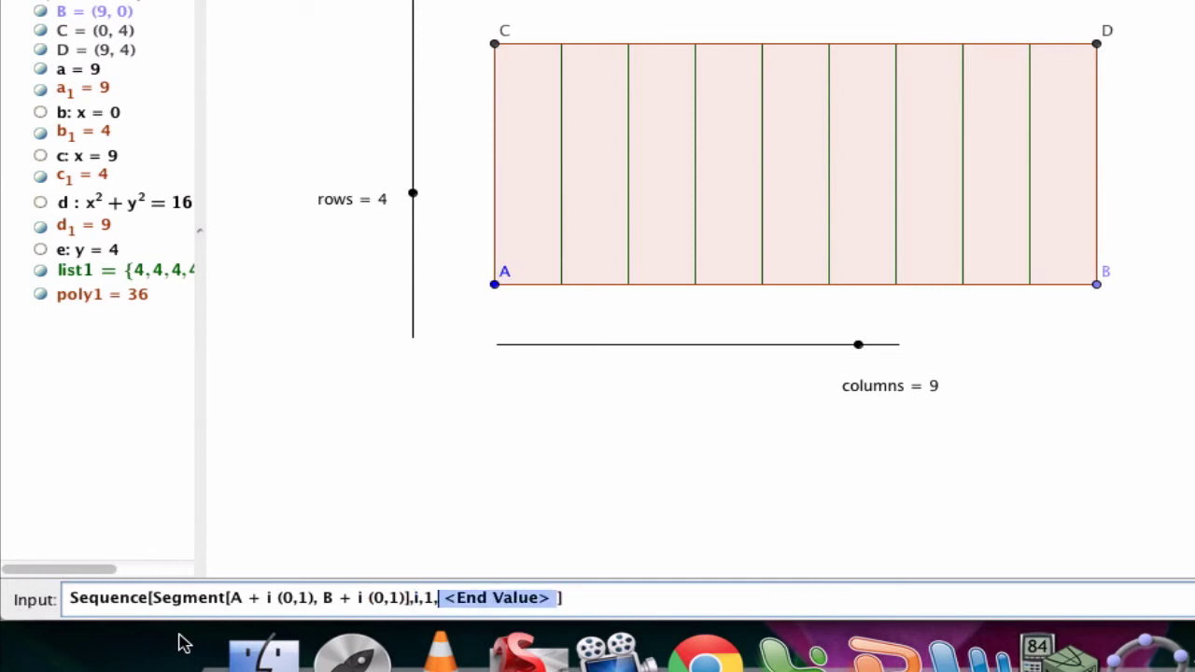
{"action": "type", "text": "rows"}
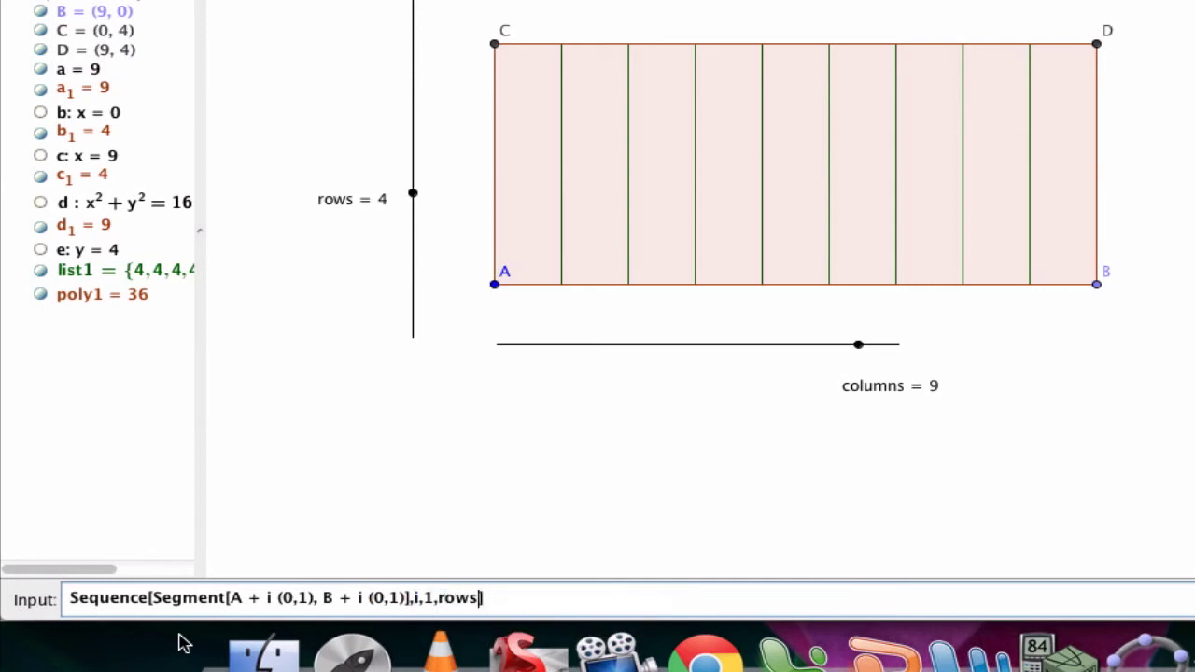
{"action": "key", "text": "Return"}
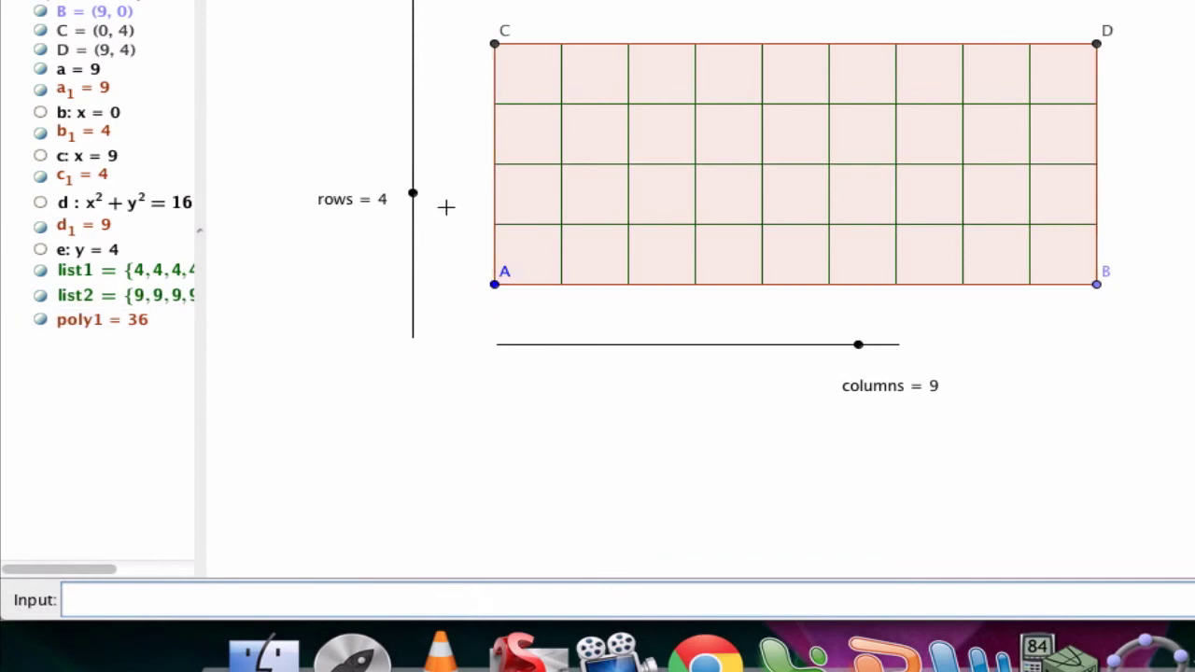
- Test the rows slider at 4 and hide corner points A, B, C and D
{"action": "mouse_move", "coordinate": [414, 193]}
{"action": "left_mouse_down"}
{"action": "mouse_move", "coordinate": [416, 151]}
{"action": "mouse_move", "coordinate": [416, 176]}
{"action": "left_mouse_up"}
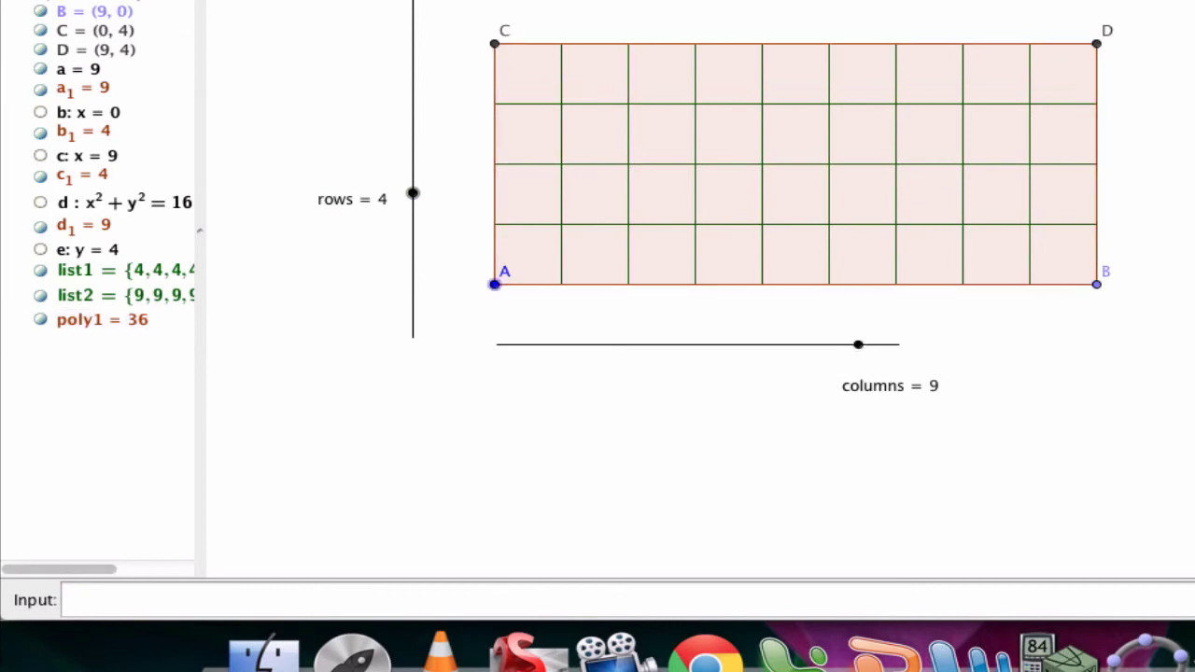
{"action": "left_click", "coordinate": [37, 161]}
{"action": "left_click", "coordinate": [37, 233]}
{"action": "left_click", "coordinate": [37, 252]}
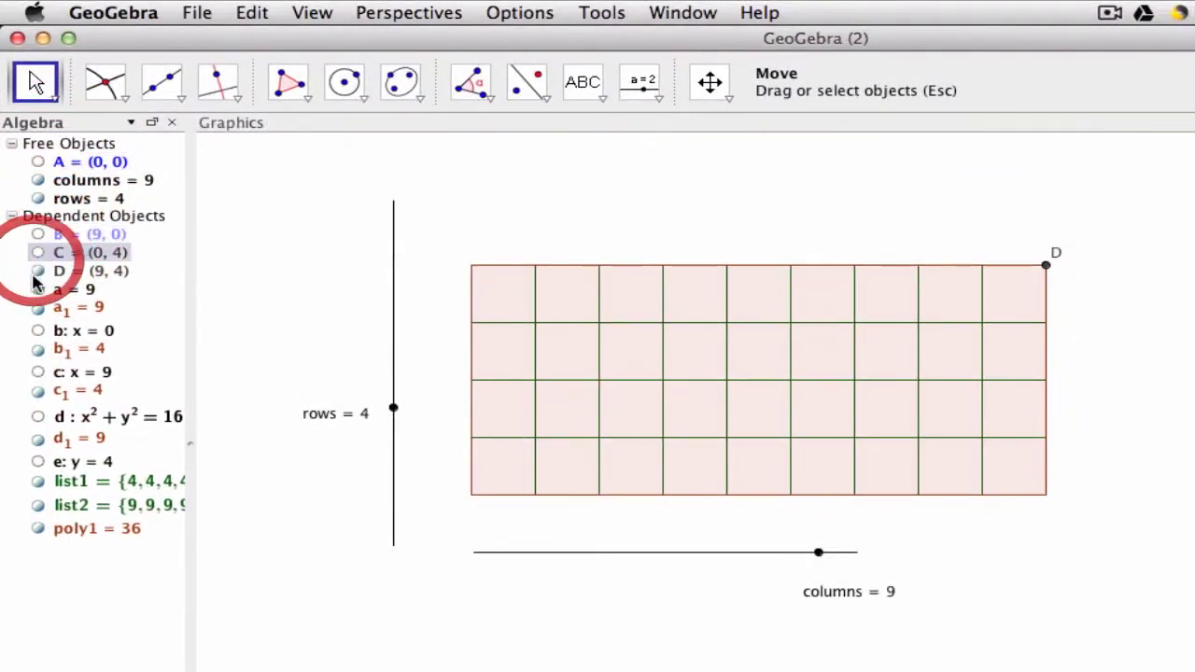
{"action": "left_click", "coordinate": [37, 271]}
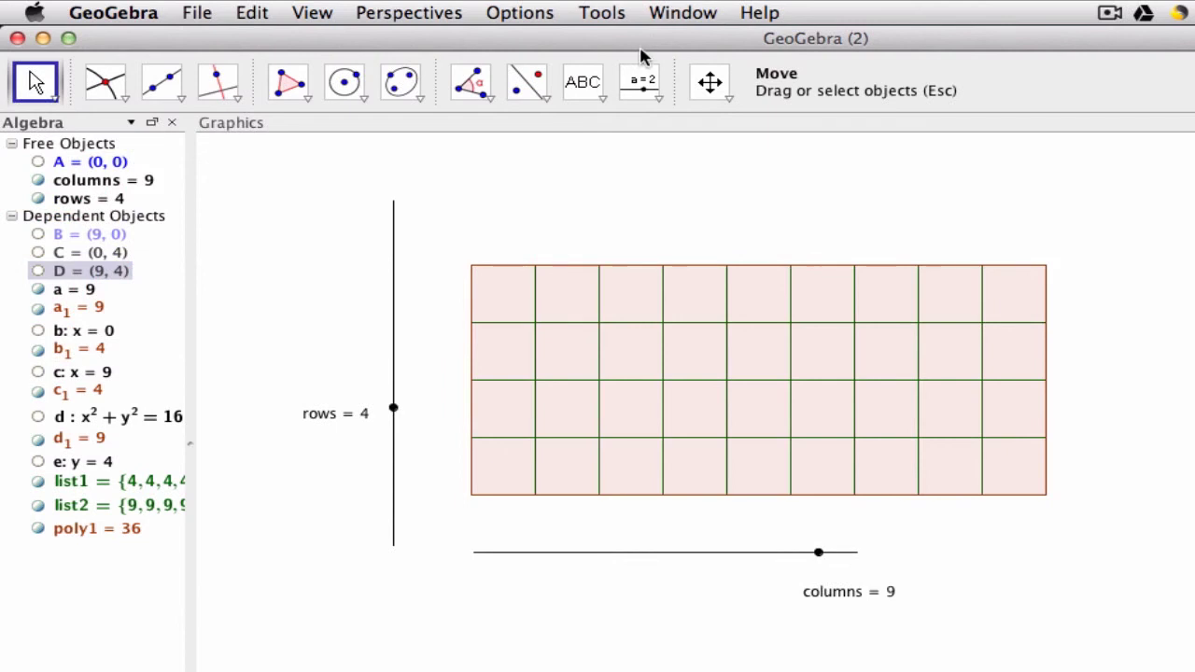
{"action": "left_click", "coordinate": [589, 86]}
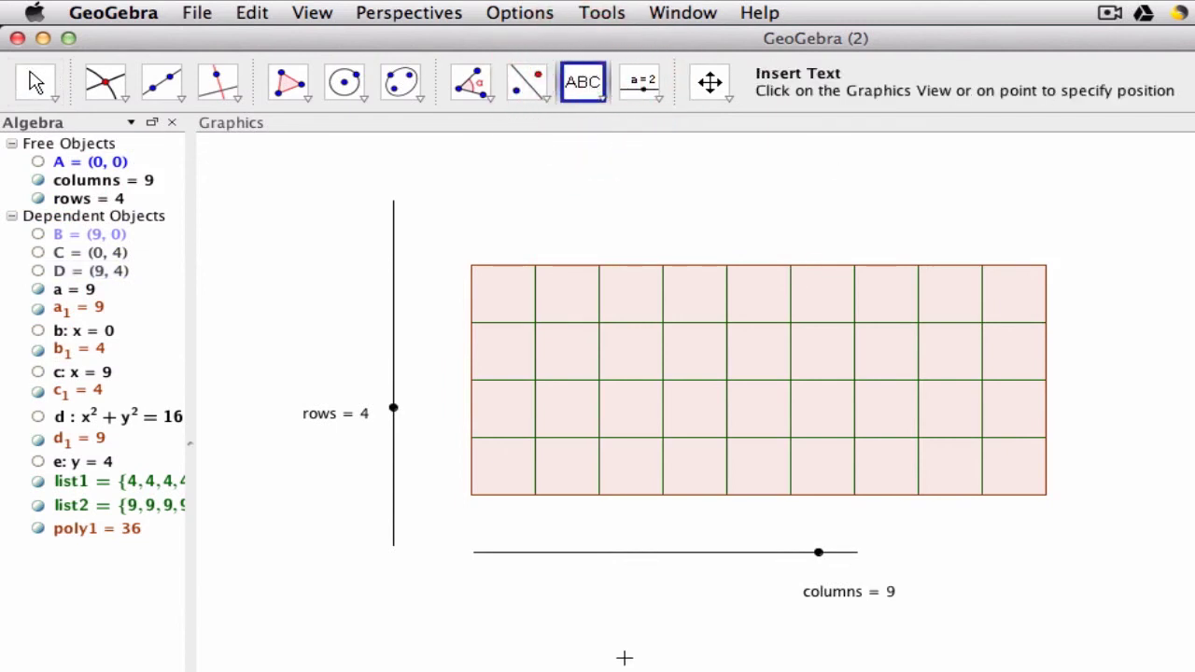
- Add a text below the grid linked to columns, then set columns to 7 so it reads 7
{"action": "left_click", "coordinate": [494, 663]}
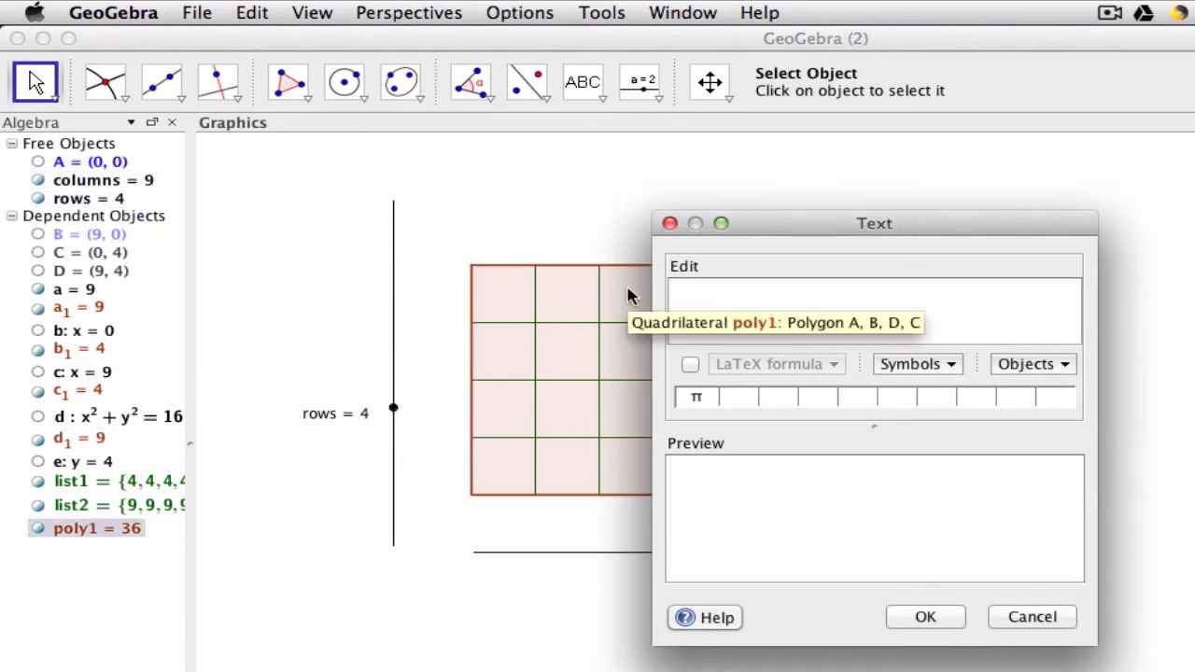
{"action": "left_click", "coordinate": [715, 297]}
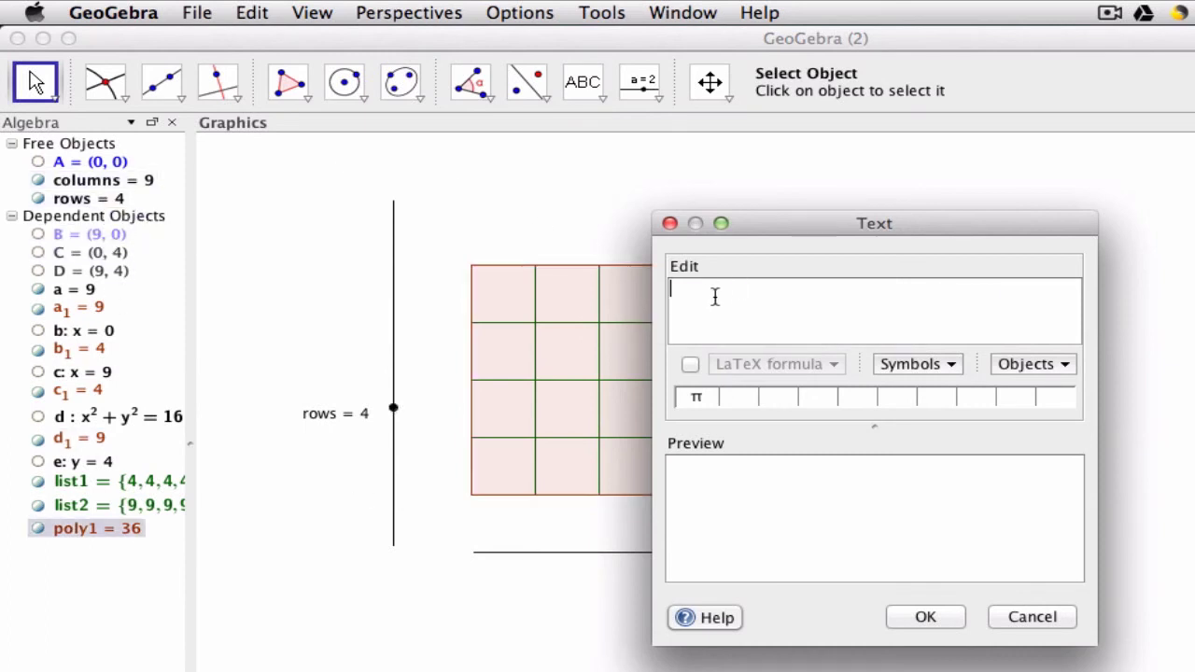
{"action": "left_click", "coordinate": [107, 185]}
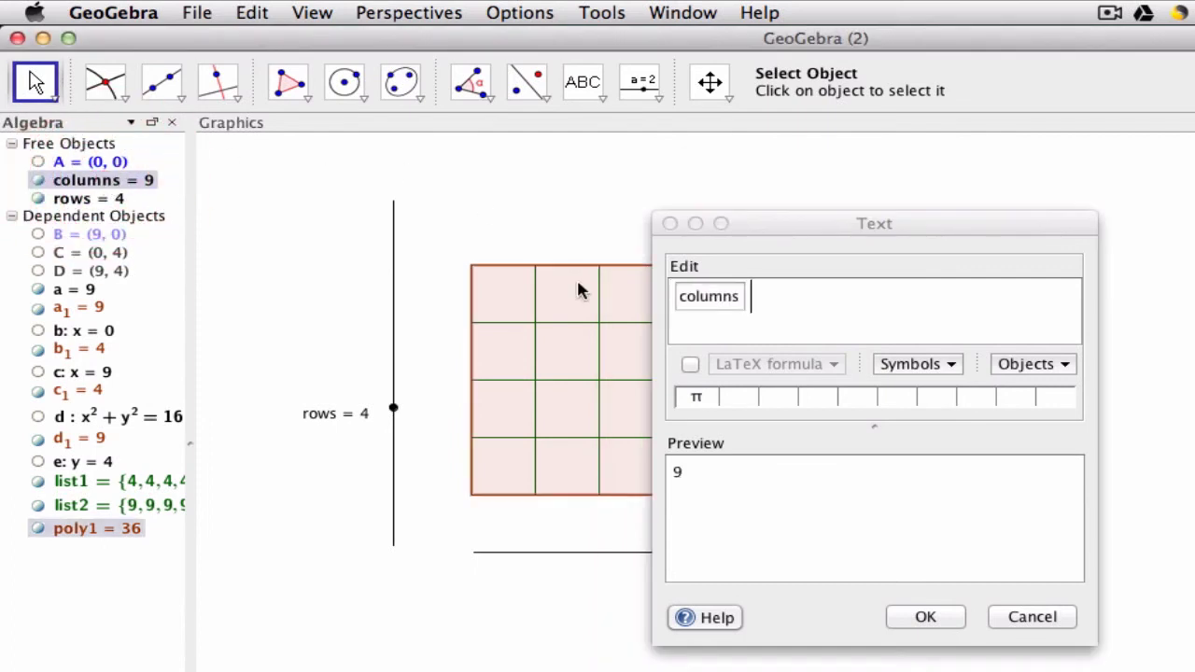
{"action": "left_click", "coordinate": [933, 618]}
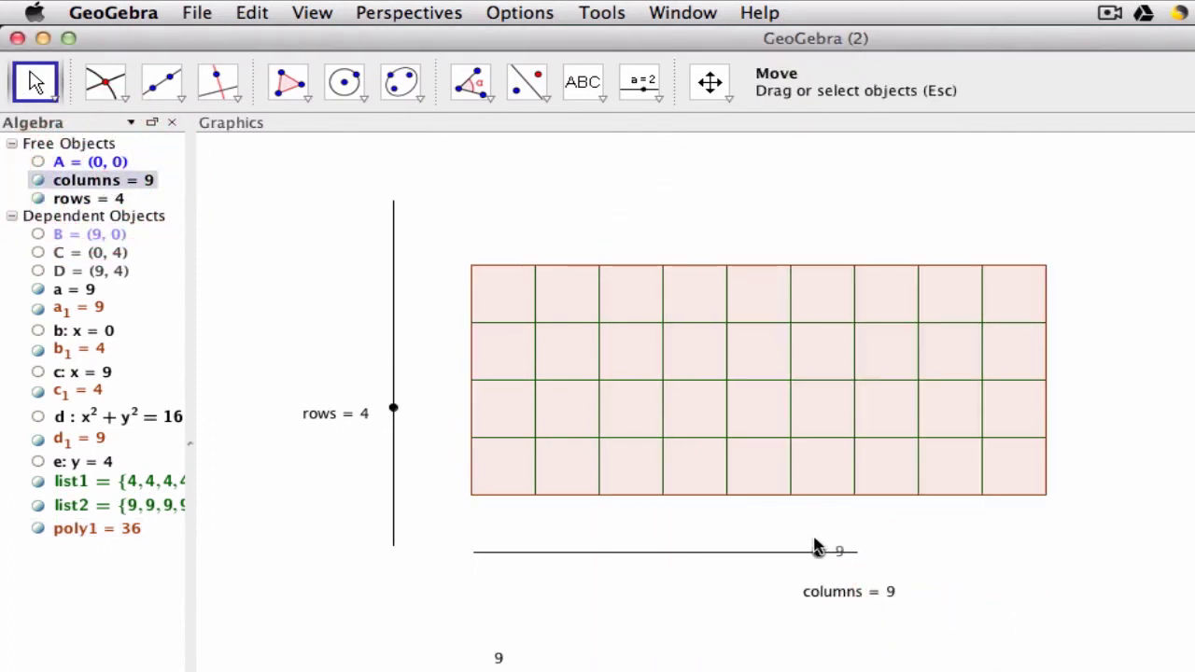
{"action": "mouse_move", "coordinate": [819, 554]}
{"action": "left_mouse_down"}
{"action": "mouse_move", "coordinate": [598, 557]}
{"action": "mouse_move", "coordinate": [813, 557]}
{"action": "mouse_move", "coordinate": [611, 560]}
{"action": "mouse_move", "coordinate": [729, 557]}
{"action": "left_mouse_up"}
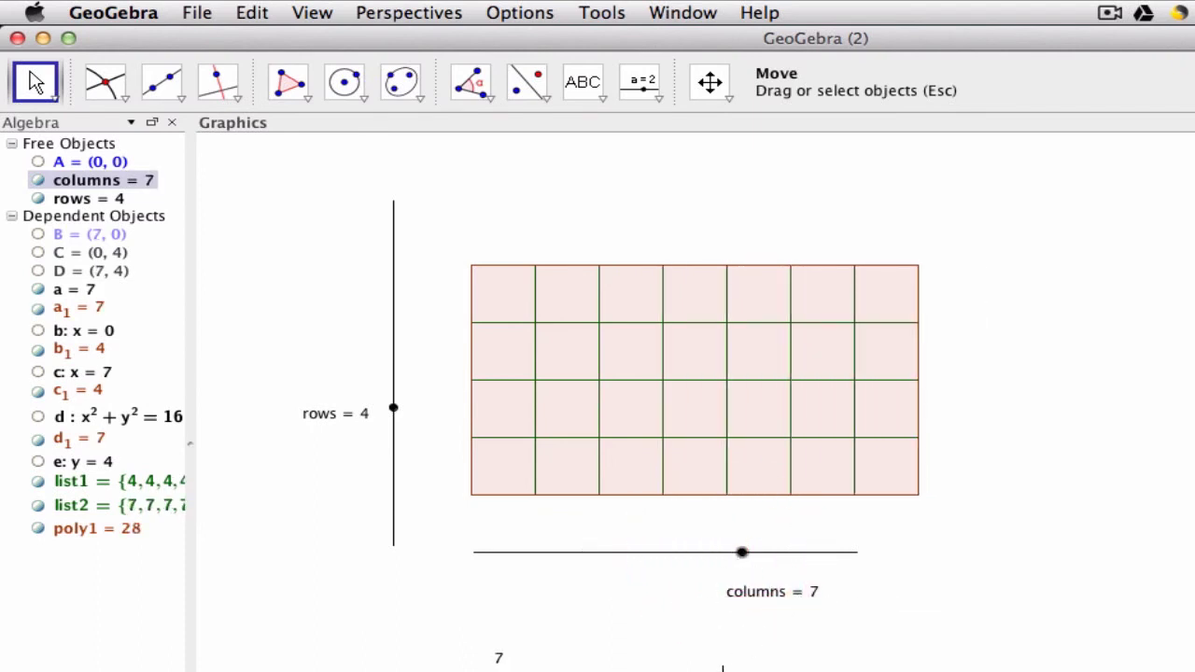
- Place a text containing the × symbol beside the columns value below the grid
{"action": "left_click", "coordinate": [589, 75]}
{"action": "left_click", "coordinate": [600, 124]}
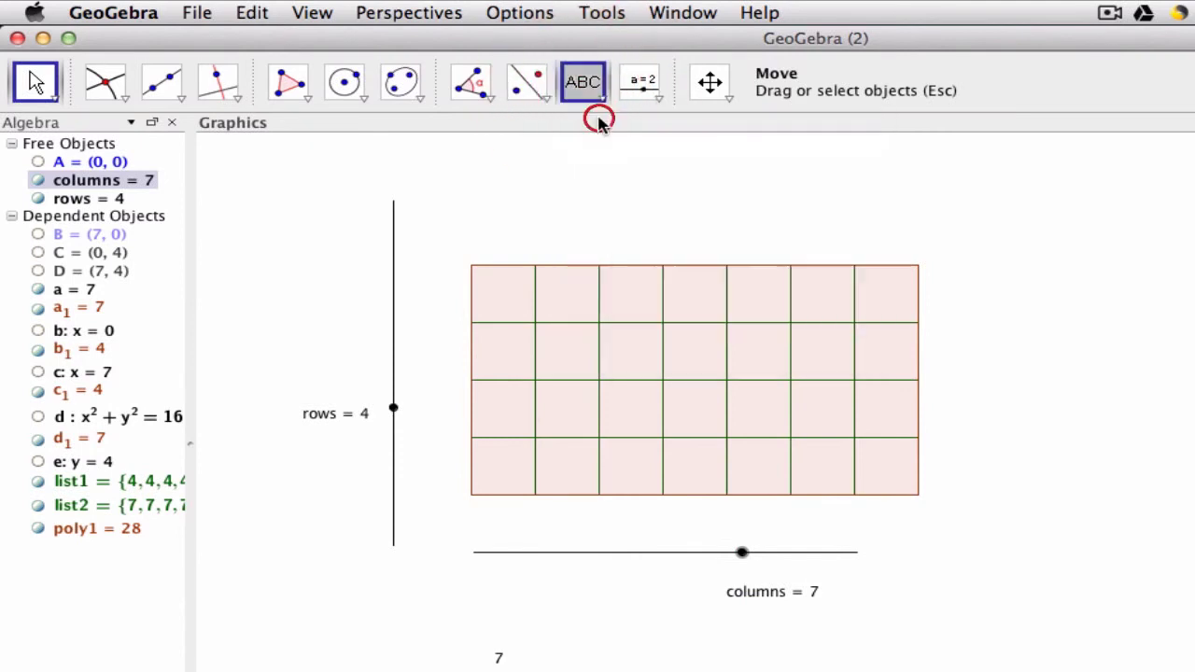
{"action": "left_click", "coordinate": [558, 662]}
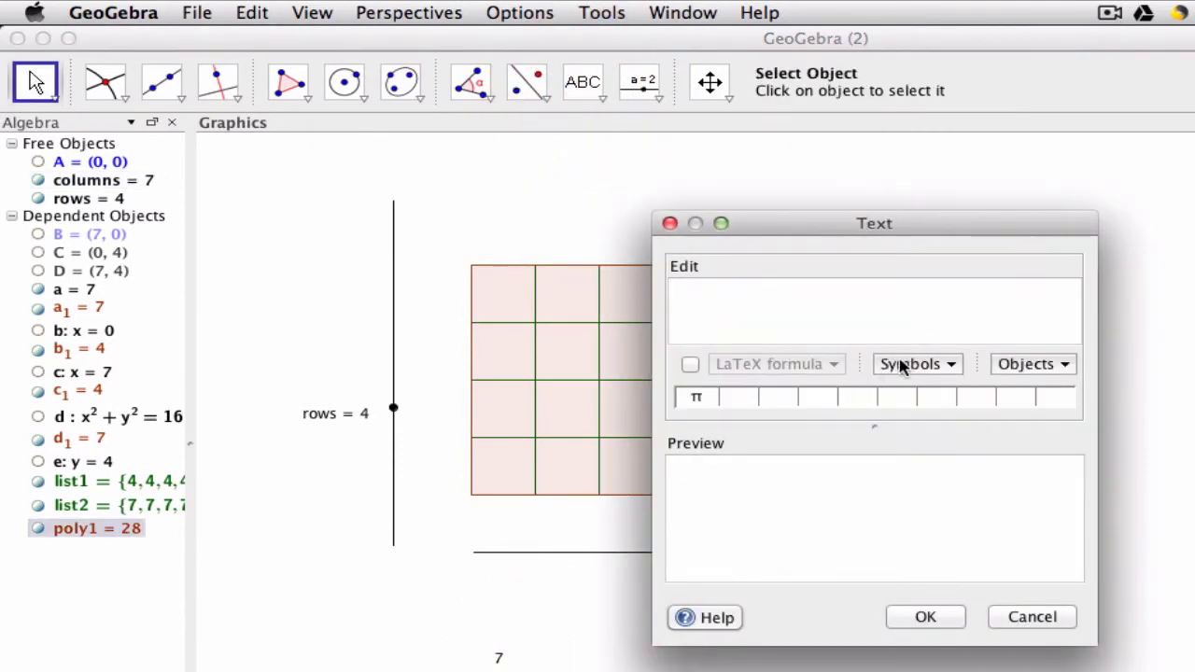
{"action": "left_click", "coordinate": [952, 365]}
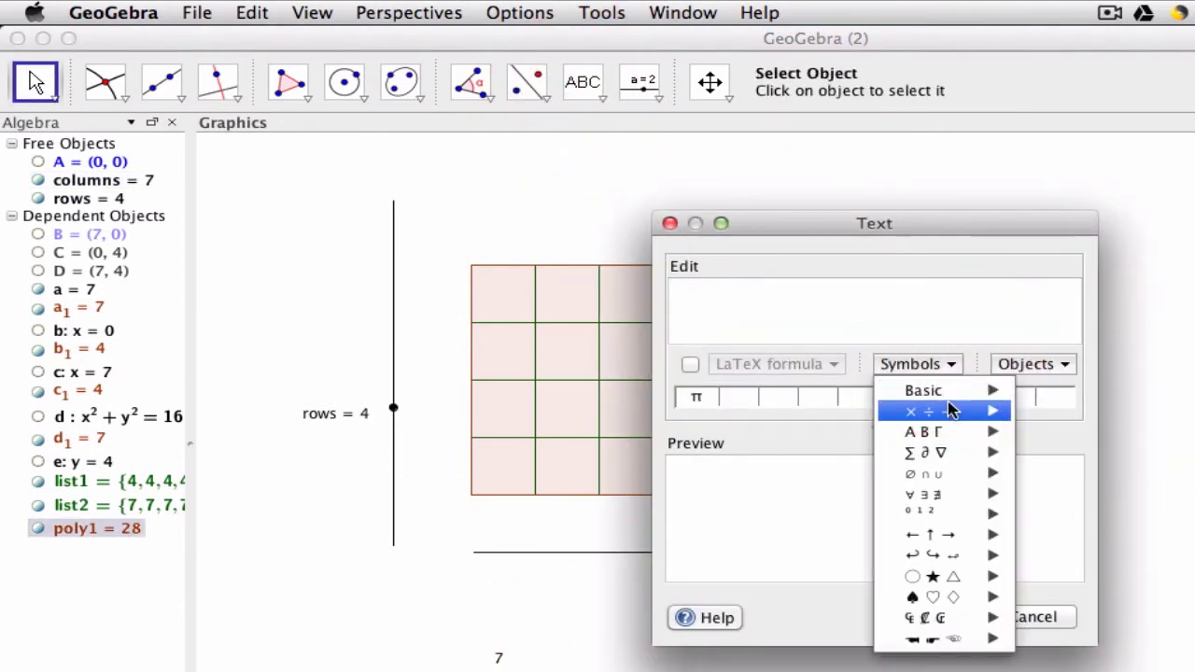
{"action": "mouse_move", "coordinate": [997, 412]}
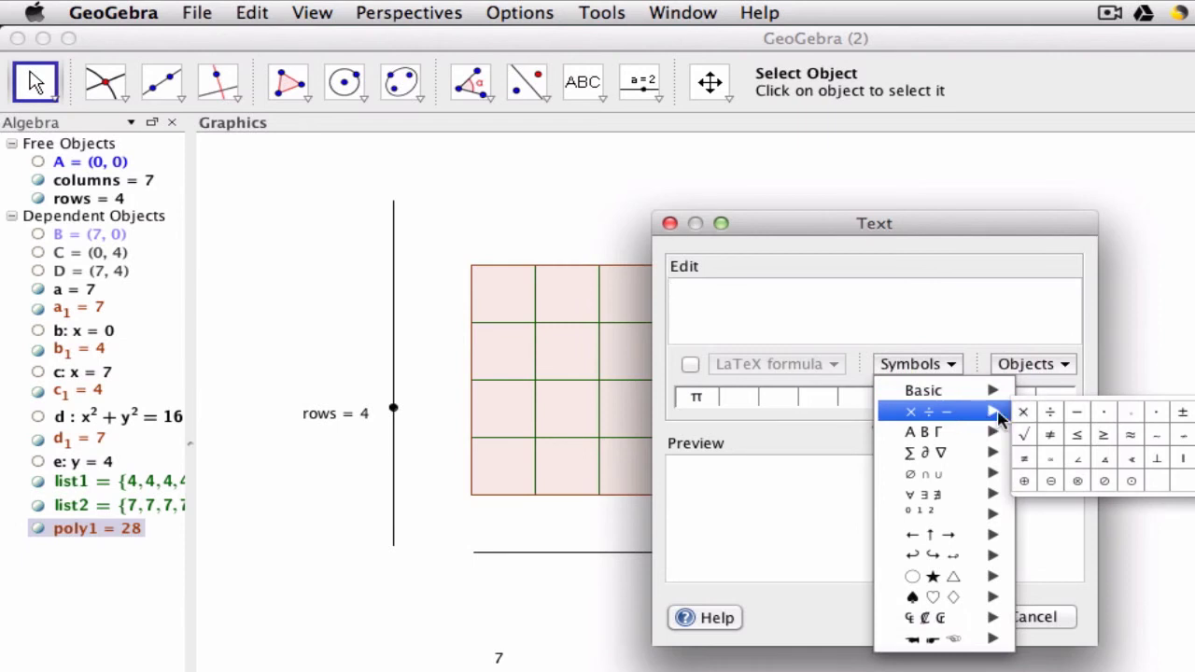
{"action": "left_click", "coordinate": [1024, 413]}
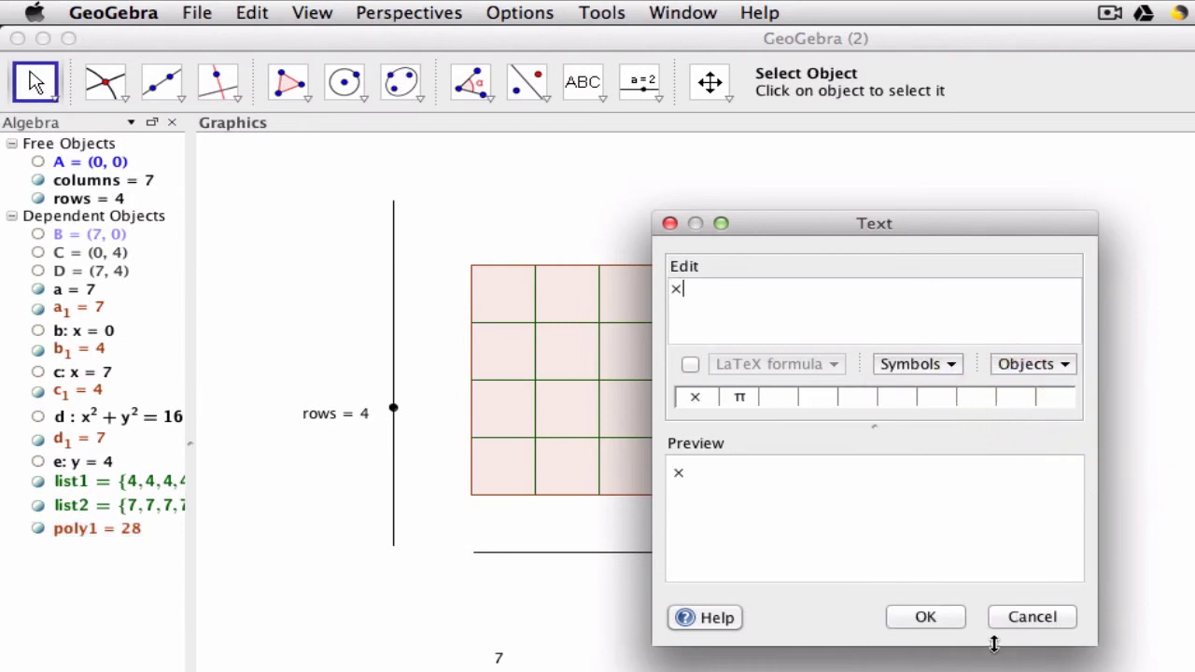
{"action": "left_click", "coordinate": [962, 624]}
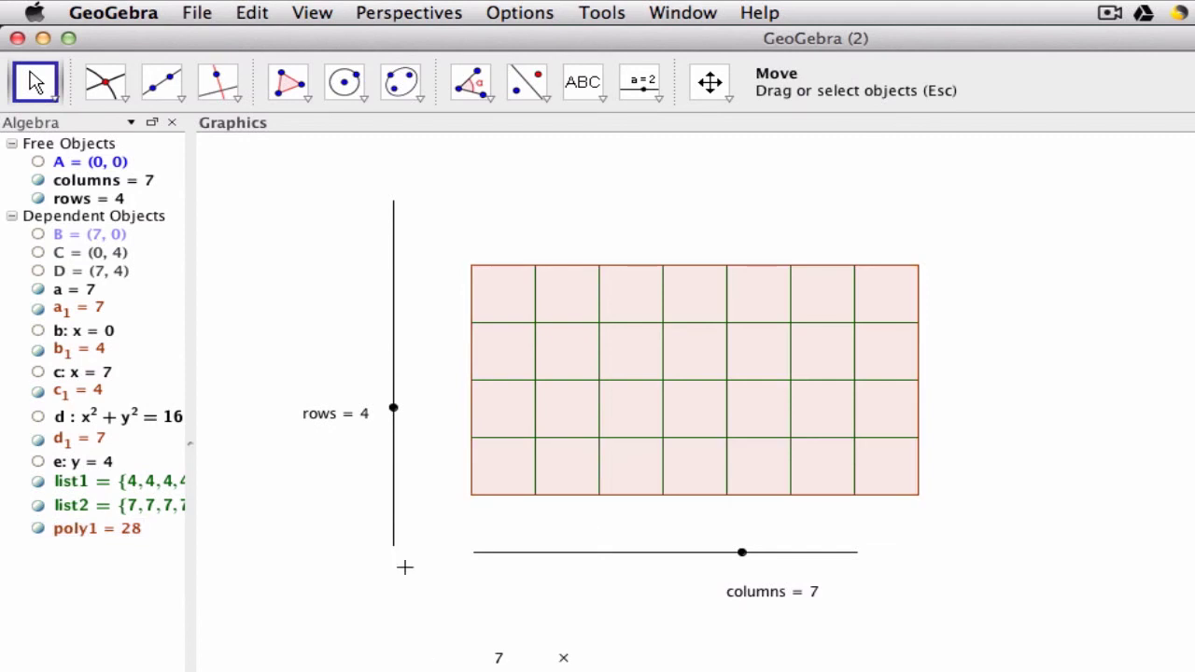
- Insert a live text showing the rows value (4) right after the × sign below the grid
{"action": "left_click", "coordinate": [566, 81]}
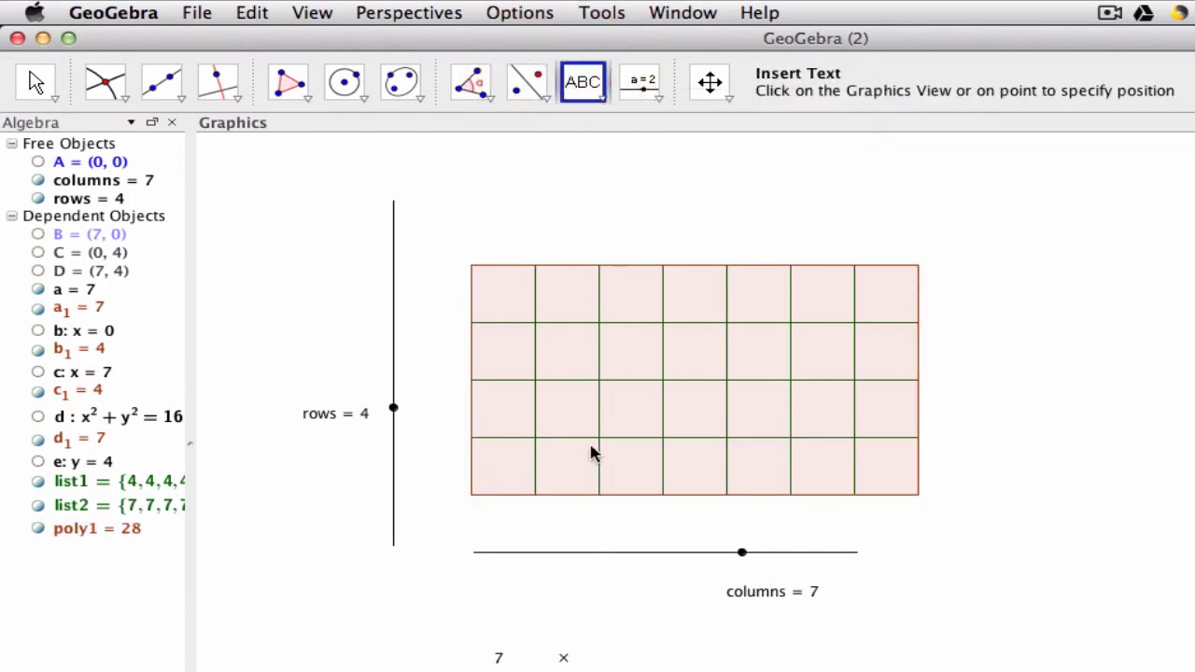
{"action": "left_click", "coordinate": [622, 653]}
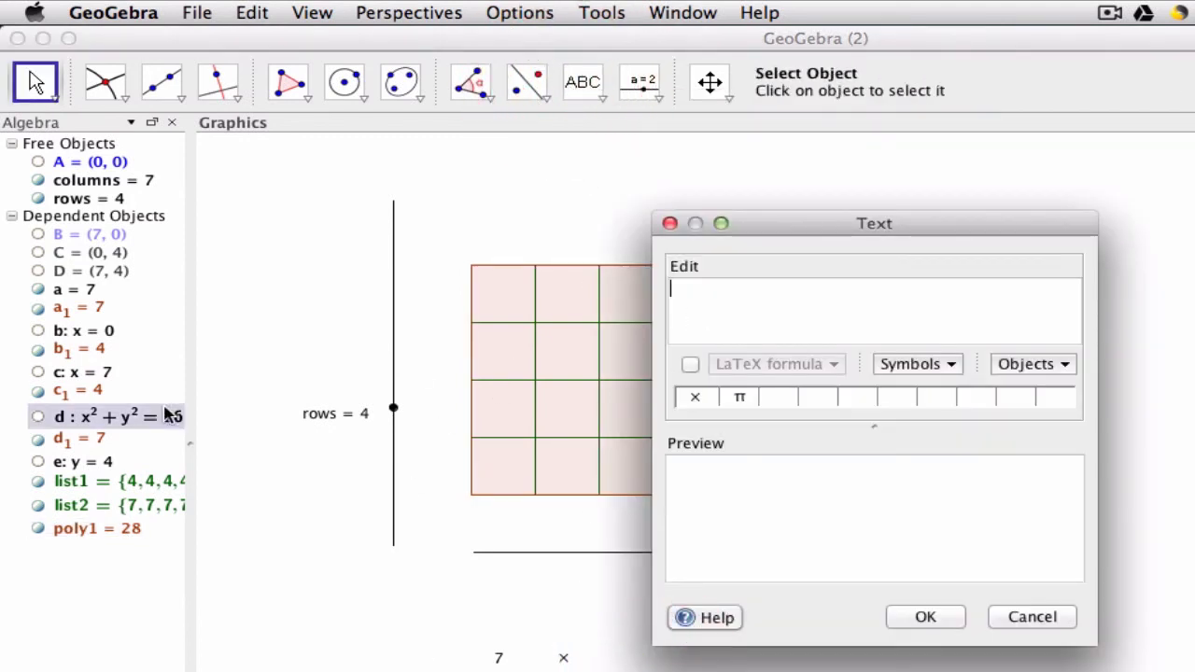
{"action": "left_click", "coordinate": [103, 199]}
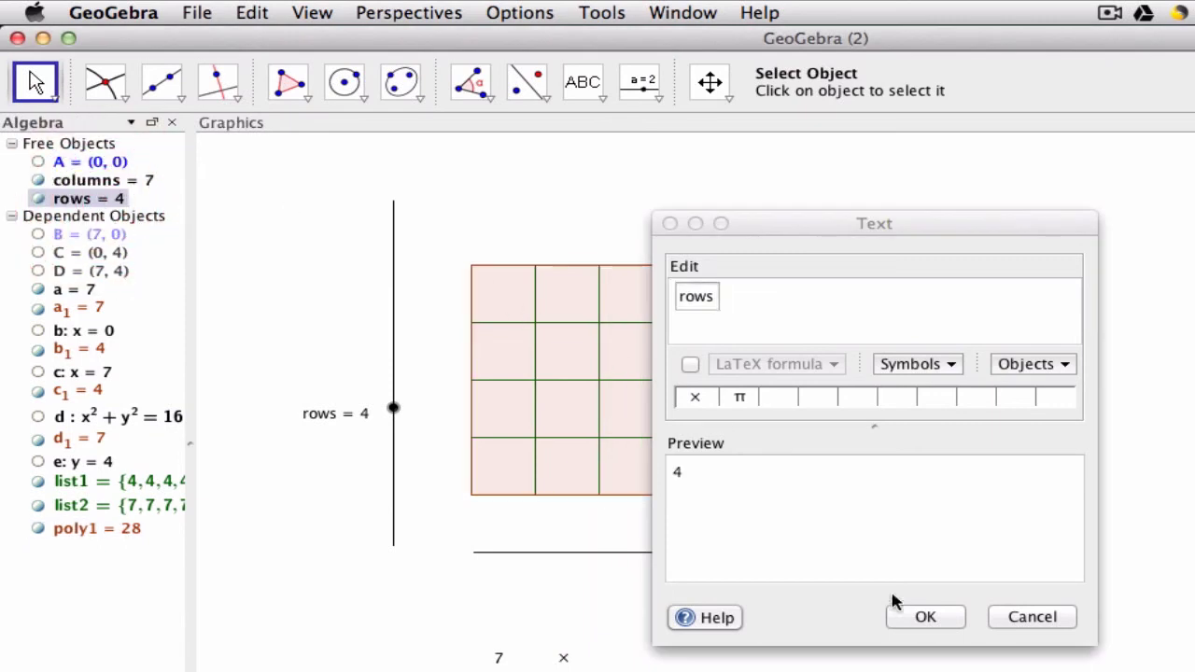
{"action": "left_click", "coordinate": [413, 435]}
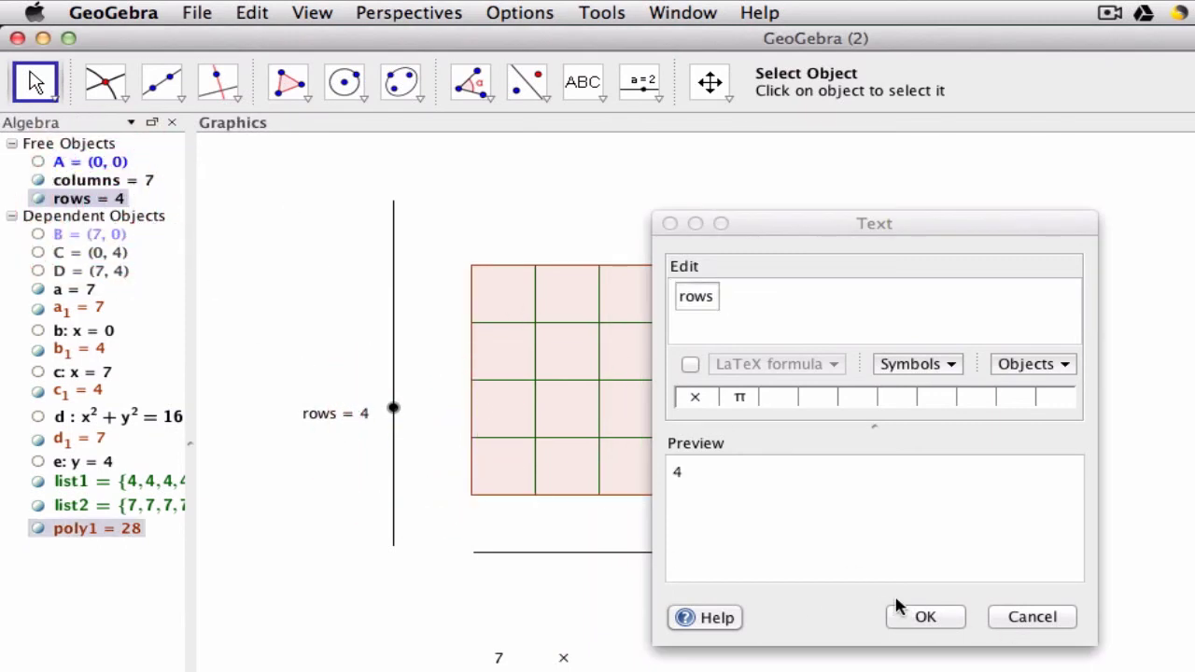
{"action": "left_click", "coordinate": [915, 620]}
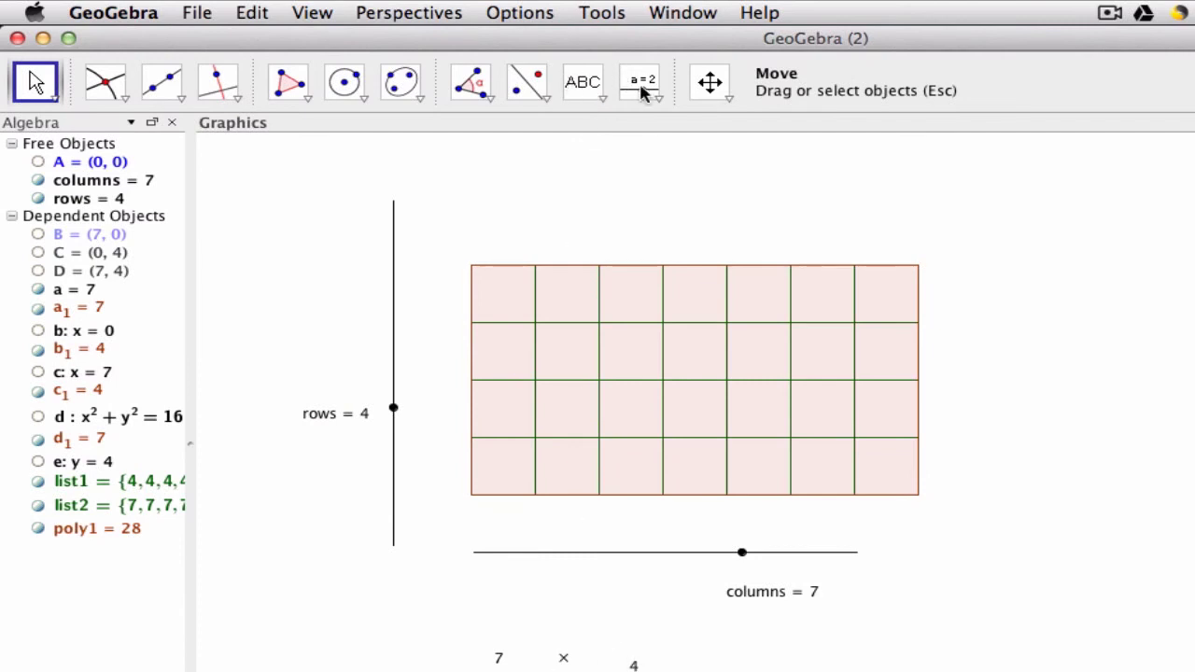
- Add a text containing '=' after the rows value below the grid
{"action": "left_click", "coordinate": [602, 88]}
{"action": "left_click", "coordinate": [694, 669]}
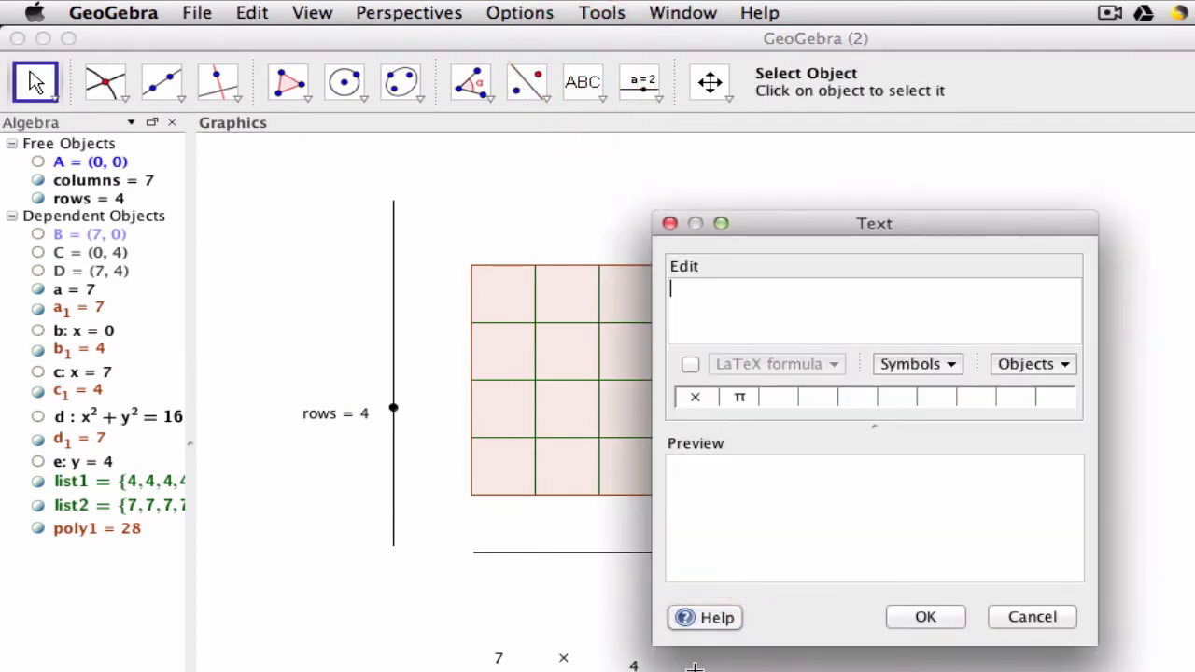
{"action": "type", "text": "-="}
{"action": "key", "text": "BackSpace"}
{"action": "key", "text": "BackSpace"}
{"action": "type", "text": "="}
{"action": "left_click", "coordinate": [939, 365]}
{"action": "mouse_move", "coordinate": [938, 397]}
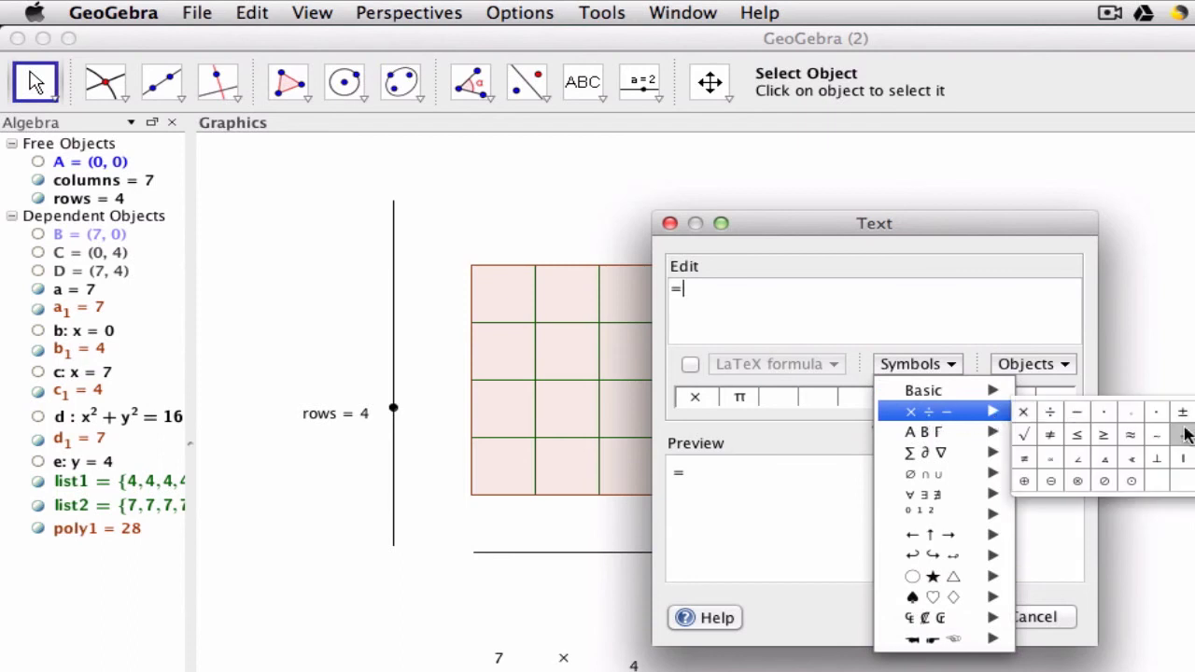
{"action": "left_click", "coordinate": [829, 593]}
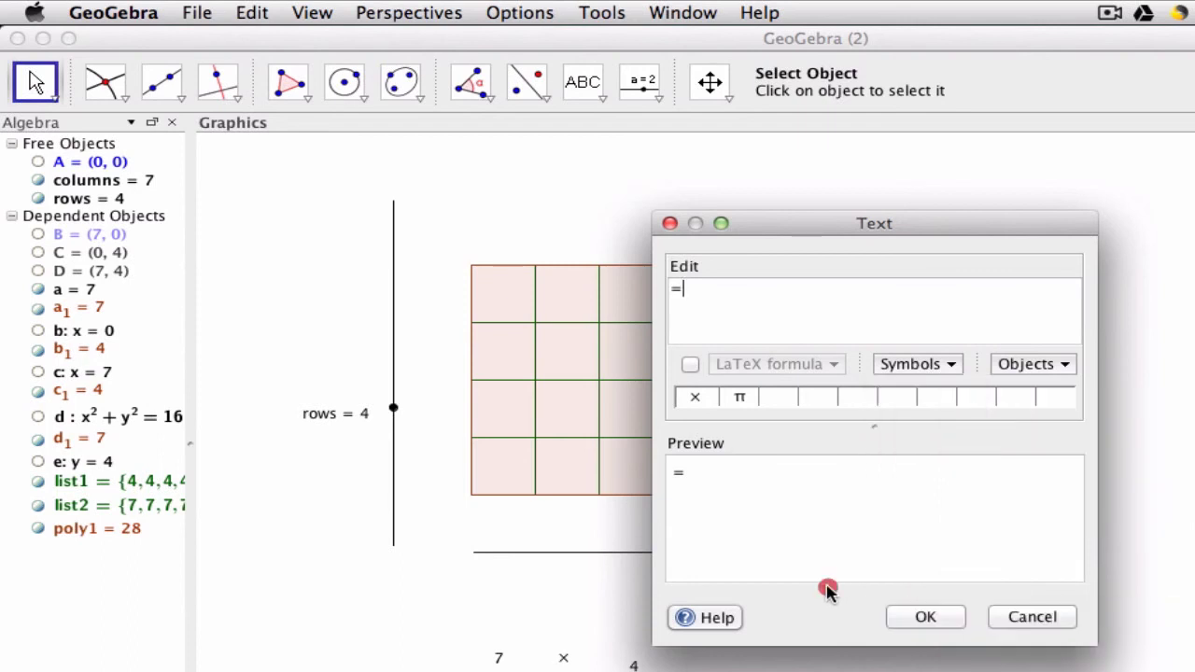
{"action": "left_click", "coordinate": [924, 616]}
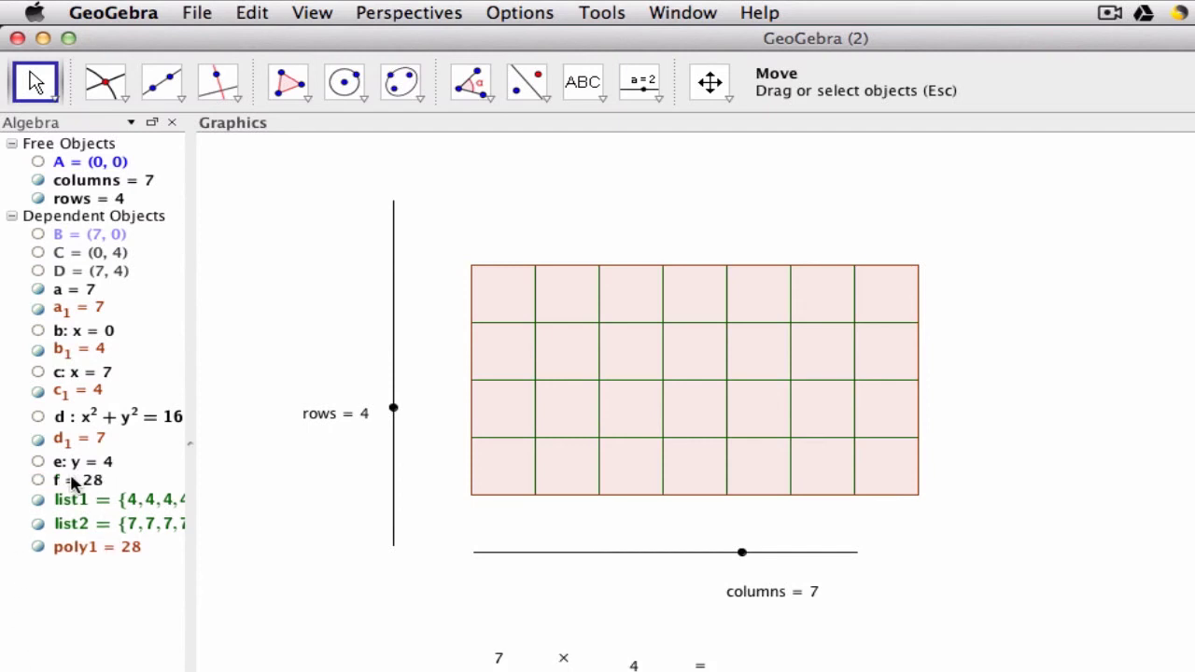
- Append a live product f text after '=', then set columns 4 and rows 6 for 4 × 6 = 24
{"action": "left_click", "coordinate": [599, 80]}
{"action": "left_click", "coordinate": [777, 665]}
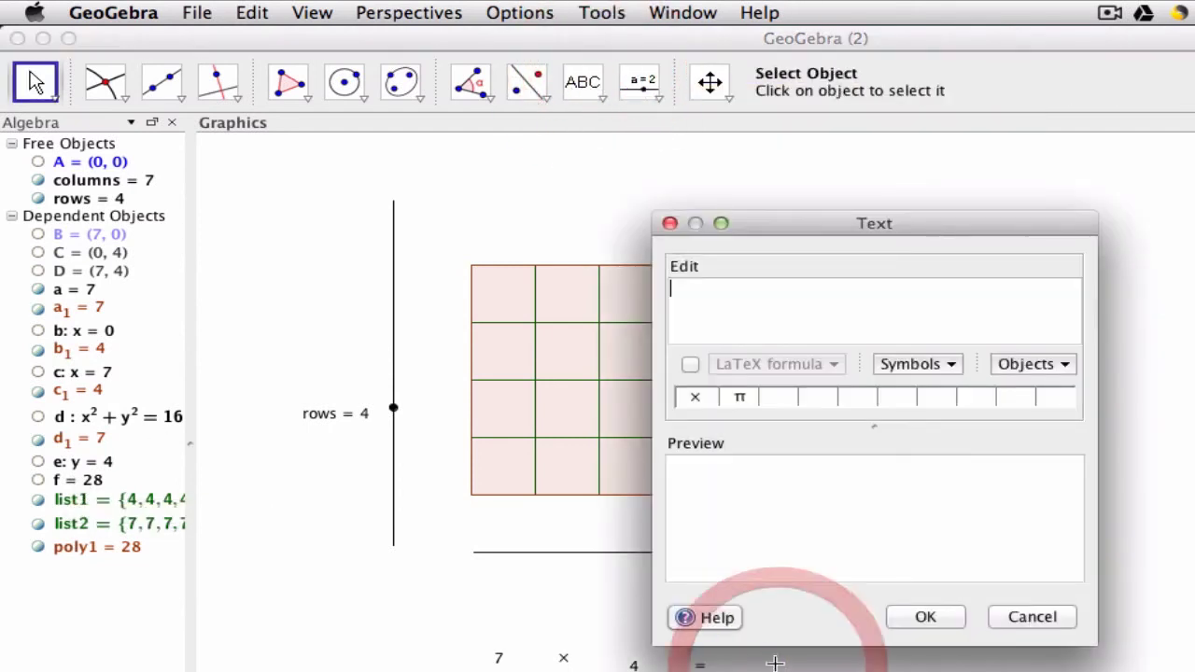
{"action": "left_click", "coordinate": [85, 480]}
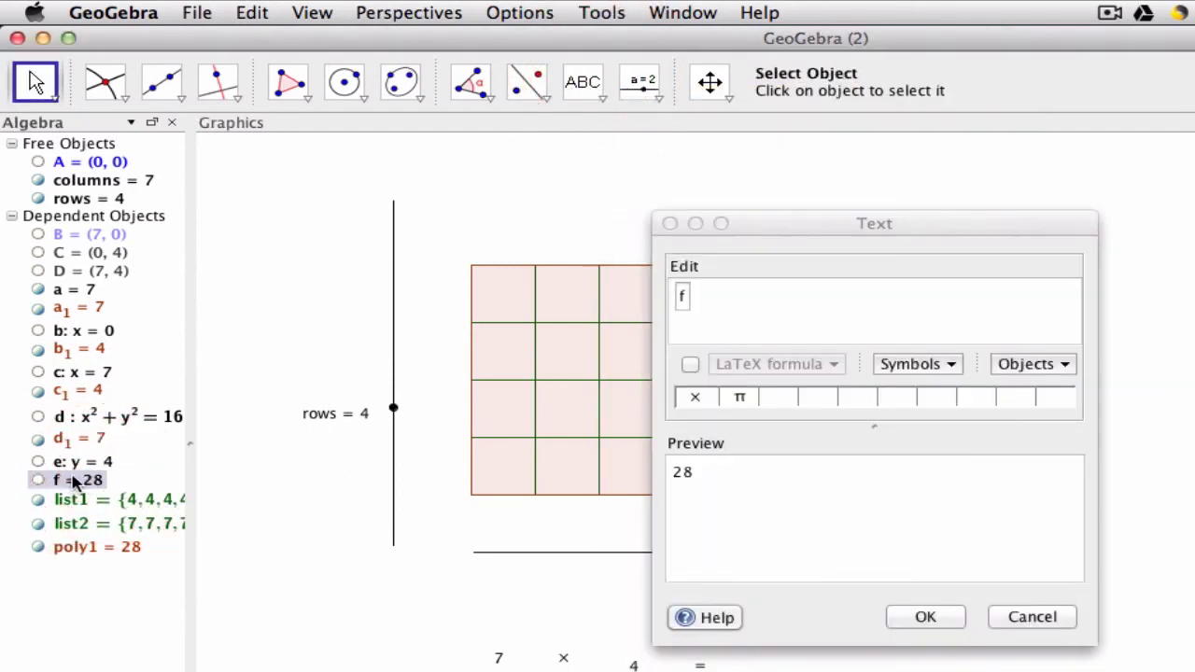
{"action": "left_click", "coordinate": [933, 618]}
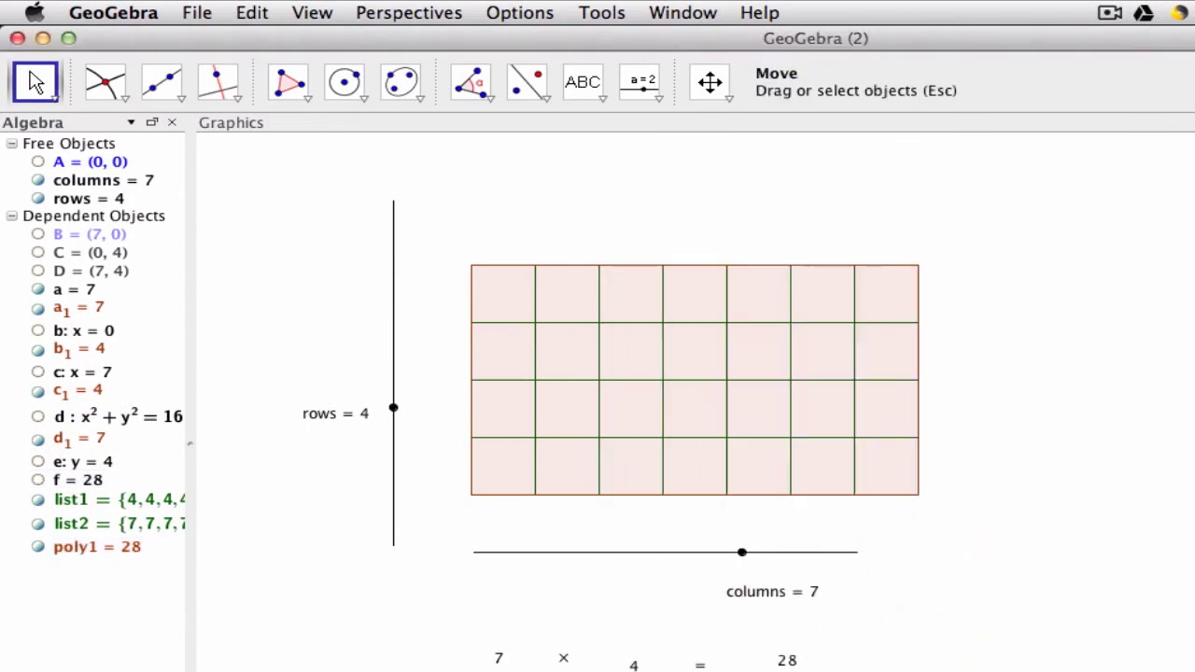
{"action": "mouse_move", "coordinate": [742, 552]}
{"action": "left_mouse_down"}
{"action": "mouse_move", "coordinate": [594, 554]}
{"action": "mouse_move", "coordinate": [625, 552]}
{"action": "left_mouse_up"}
{"action": "mouse_move", "coordinate": [393, 410]}
{"action": "left_mouse_down"}
{"action": "mouse_move", "coordinate": [390, 448]}
{"action": "mouse_move", "coordinate": [380, 355]}
{"action": "left_mouse_up"}
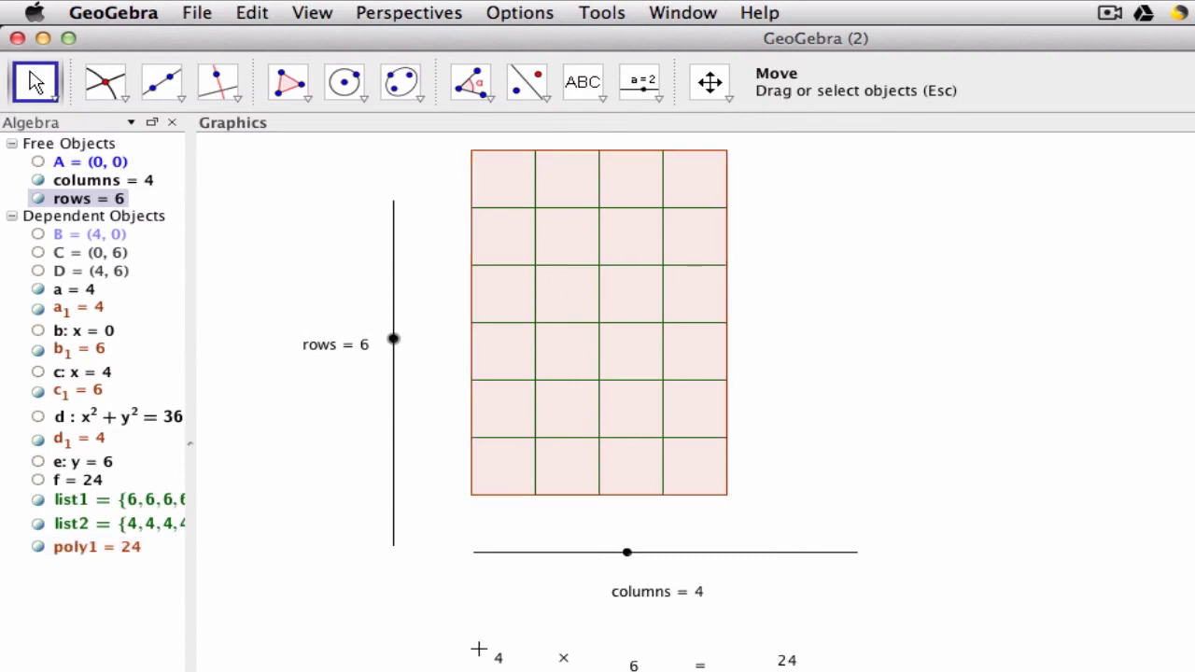
- Select all five equation texts in Object Properties and colour them blue
{"action": "left_click", "coordinate": [583, 86]}
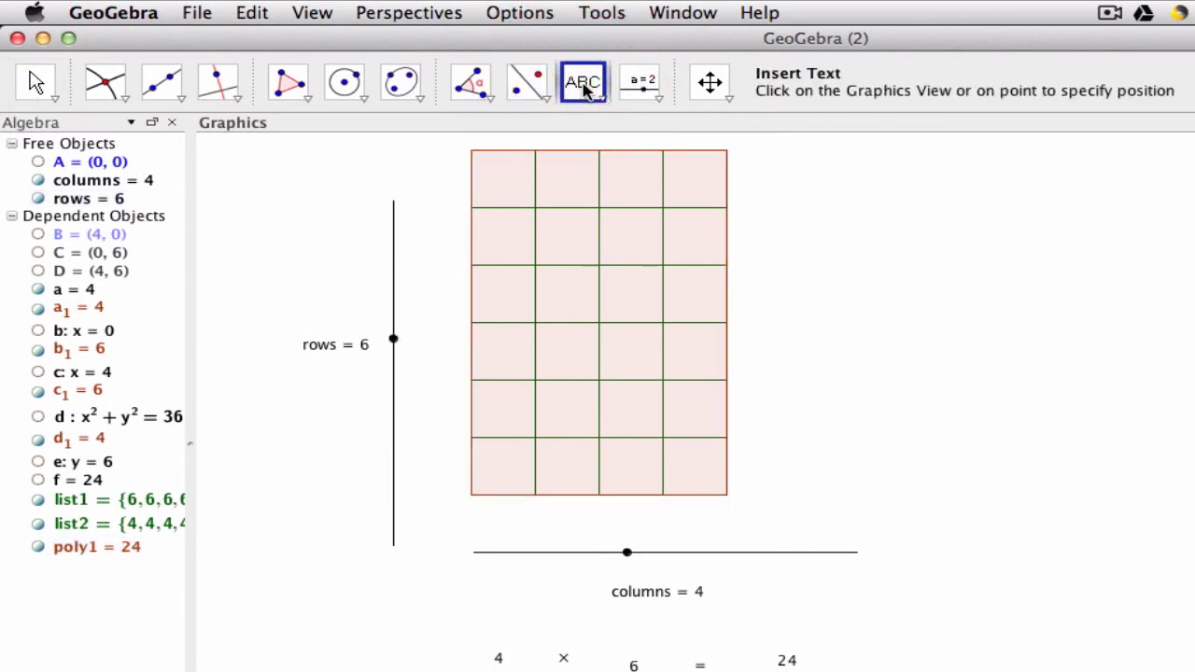
{"action": "key", "text": "super+e"}
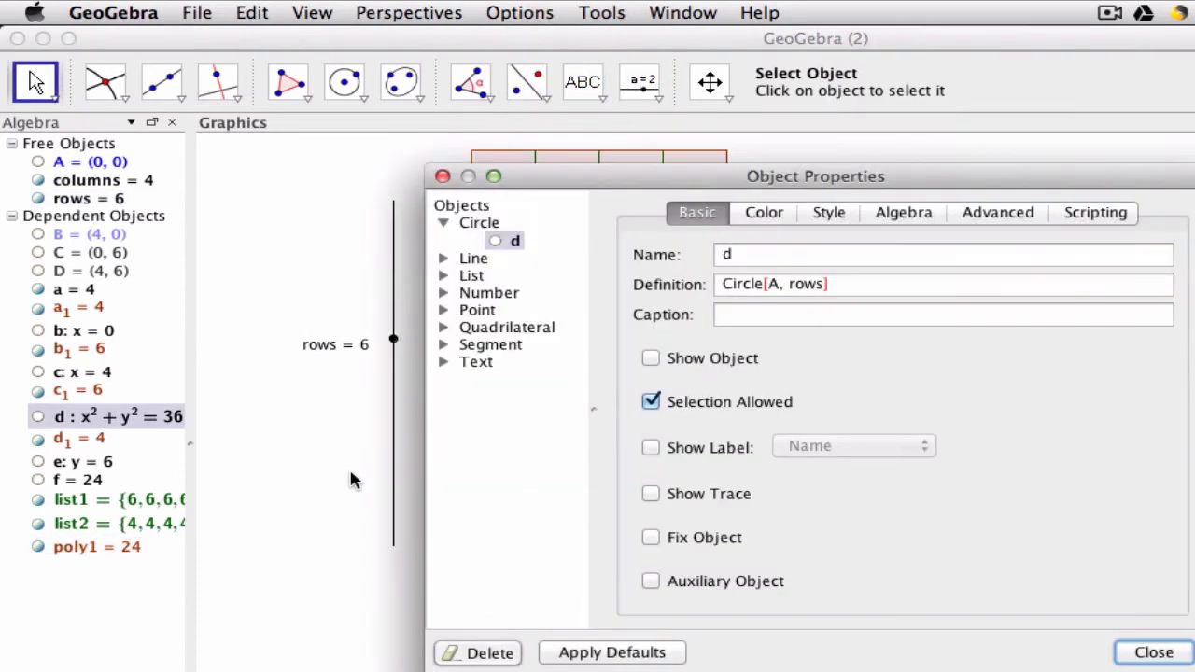
{"action": "left_click_drag", "start_coordinate": [747, 178], "coordinate": [1175, 122]}
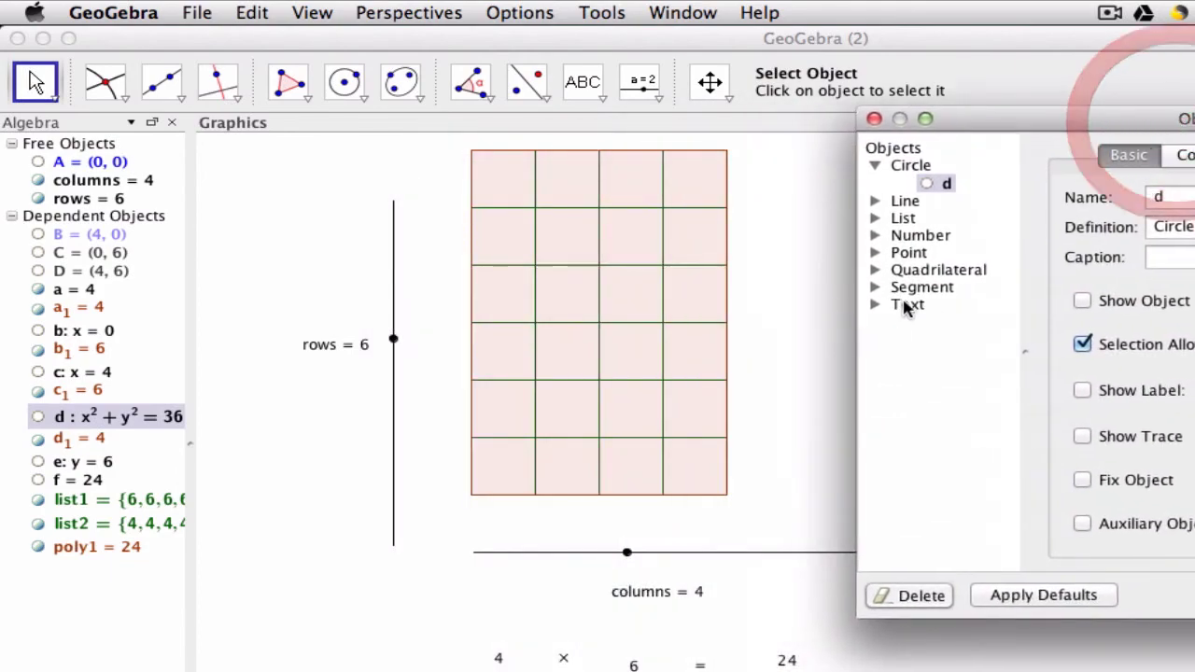
{"action": "left_click", "coordinate": [875, 304]}
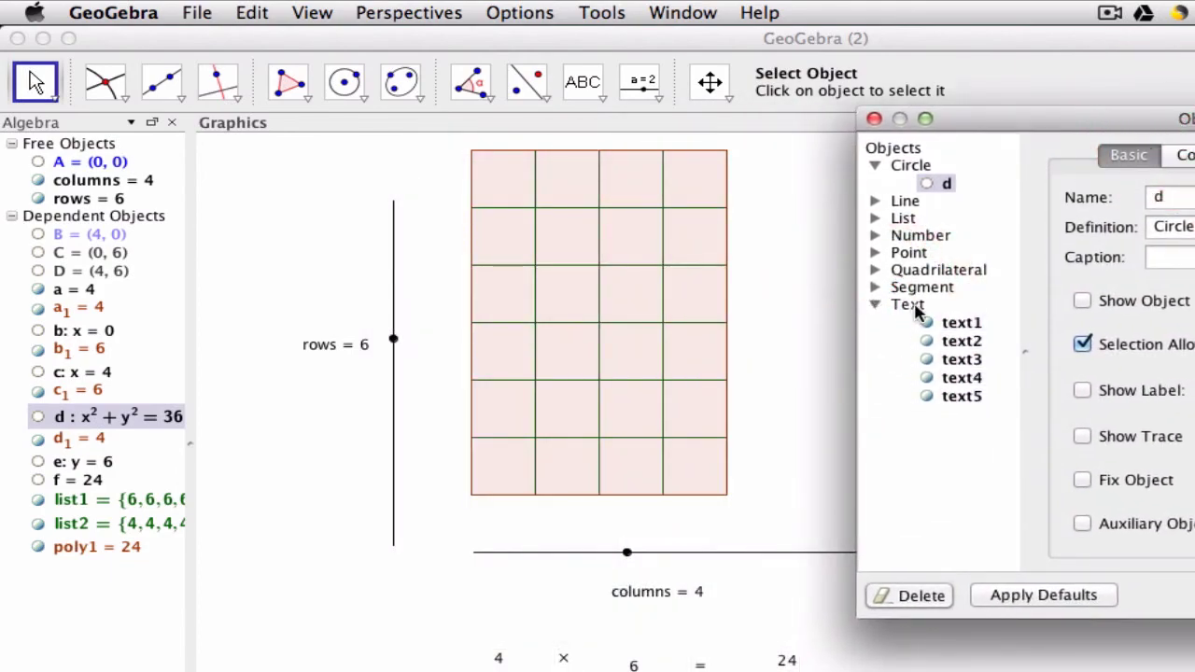
{"action": "left_click", "coordinate": [905, 304]}
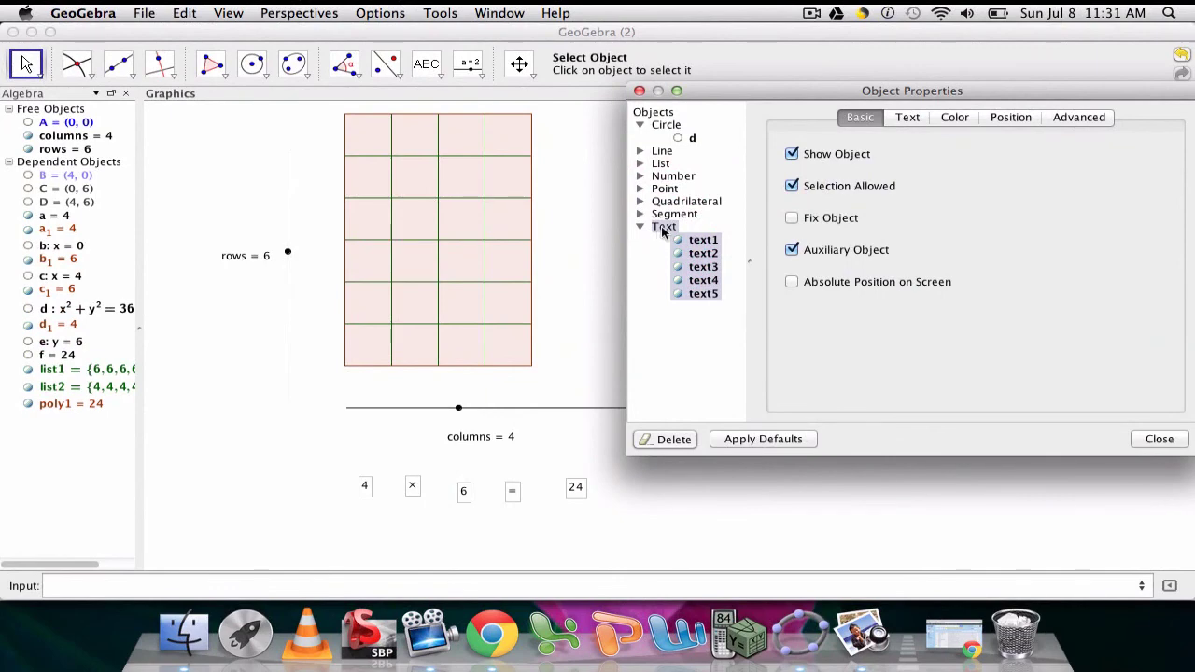
{"action": "left_click", "coordinate": [953, 118]}
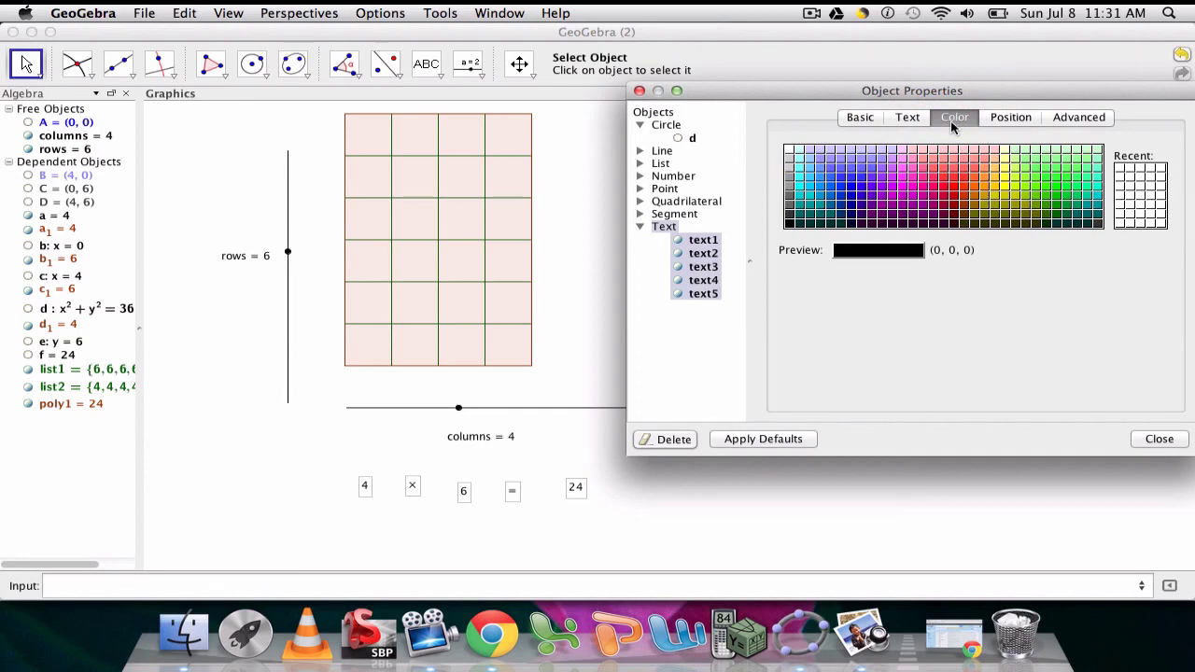
{"action": "left_click", "coordinate": [853, 186]}
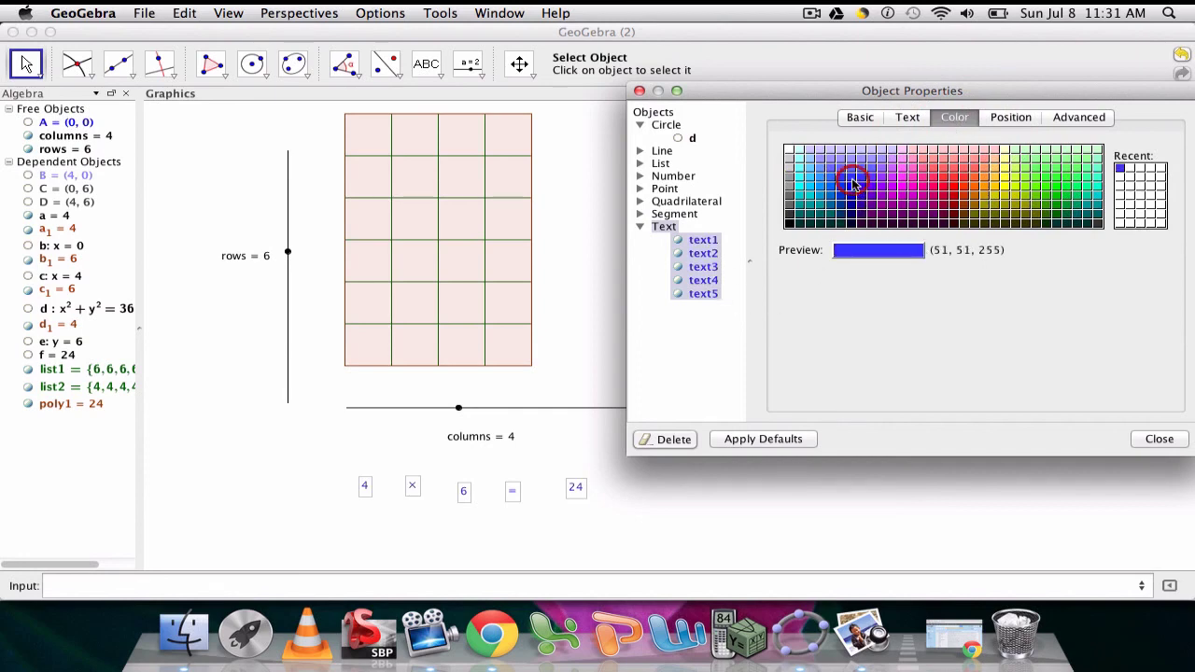
- Set the five equation texts to Medium font size and bold
{"action": "left_click", "coordinate": [867, 117]}
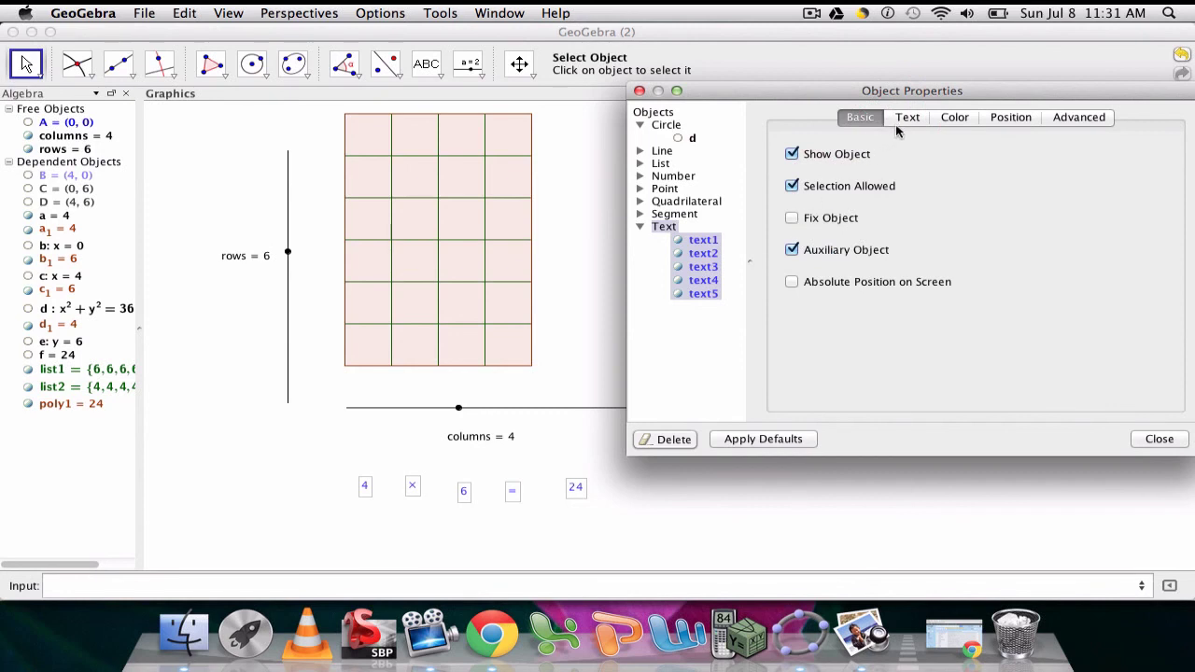
{"action": "left_click", "coordinate": [902, 117]}
{"action": "left_click", "coordinate": [898, 146]}
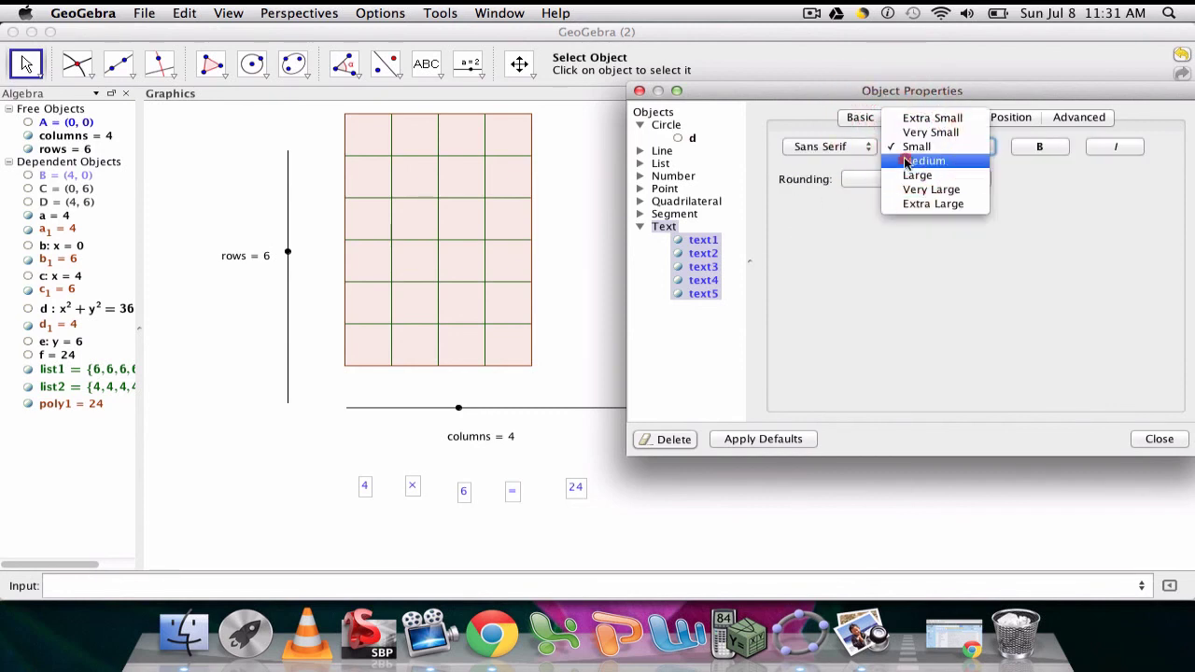
{"action": "left_click", "coordinate": [906, 162]}
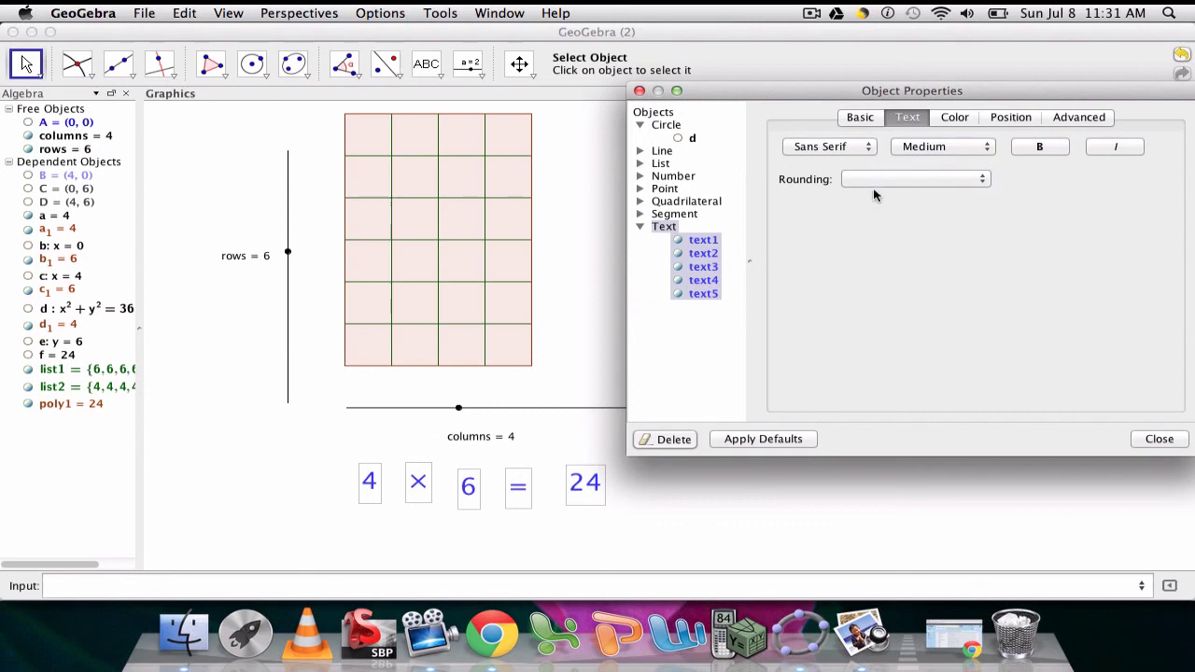
{"action": "left_click", "coordinate": [1027, 146]}
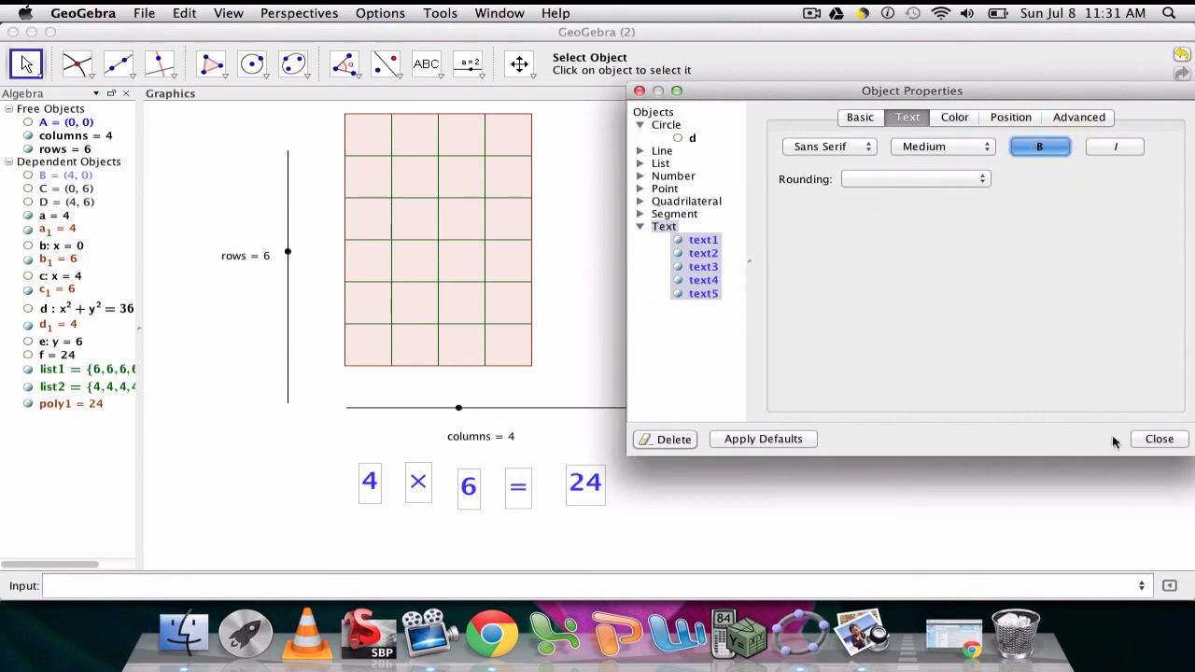
{"action": "left_click", "coordinate": [1156, 439]}
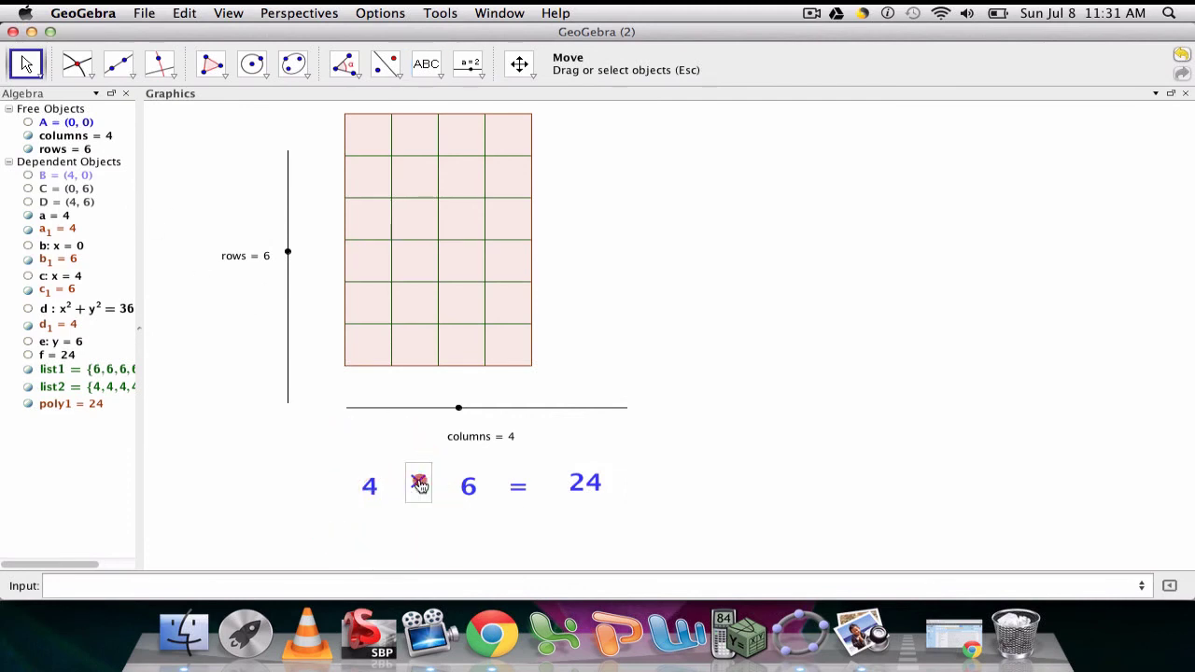
- Select all five equation texts and enable Fix Object so they can't be dragged
{"action": "left_click", "coordinate": [417, 484]}
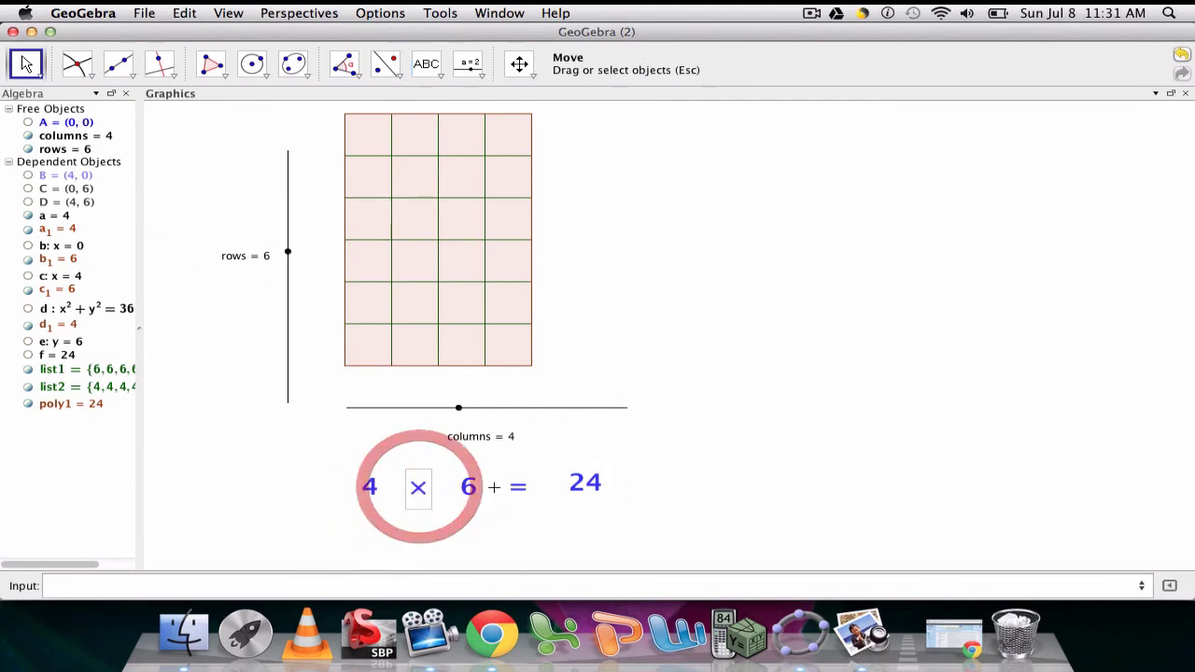
{"action": "left_click", "coordinate": [581, 488]}
{"action": "key", "text": "super+e"}
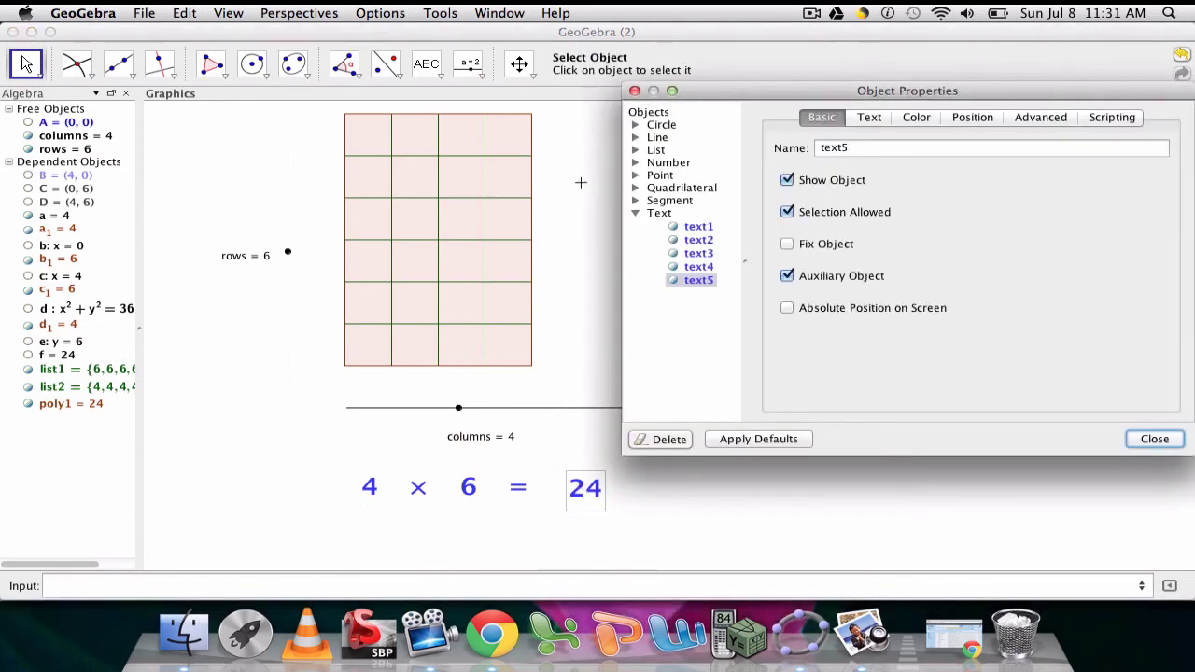
{"action": "left_click", "coordinate": [659, 214]}
{"action": "left_click", "coordinate": [787, 217]}
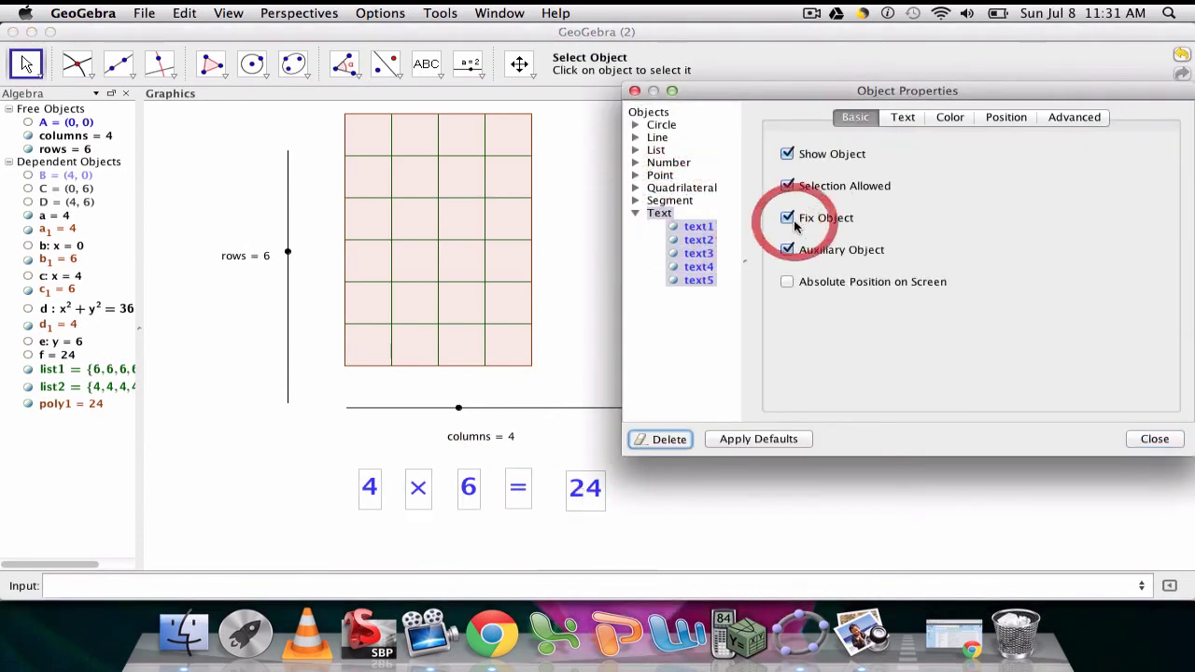
{"action": "left_click", "coordinate": [708, 486]}
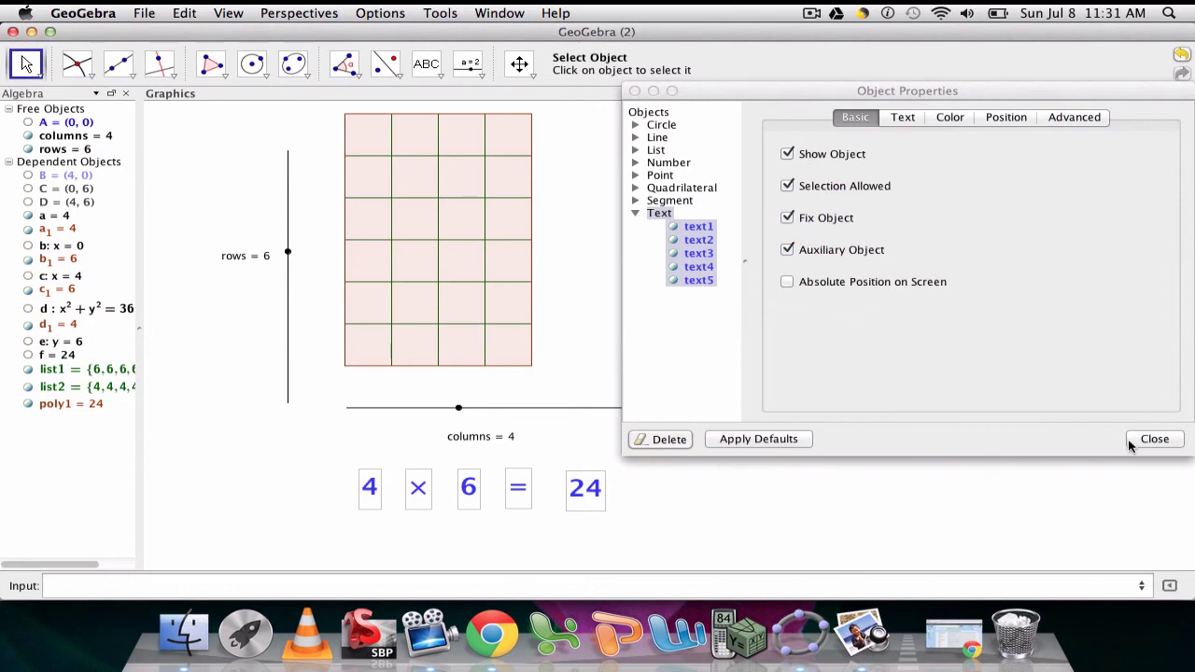
{"action": "left_click", "coordinate": [1129, 446]}
{"action": "left_click", "coordinate": [675, 473]}
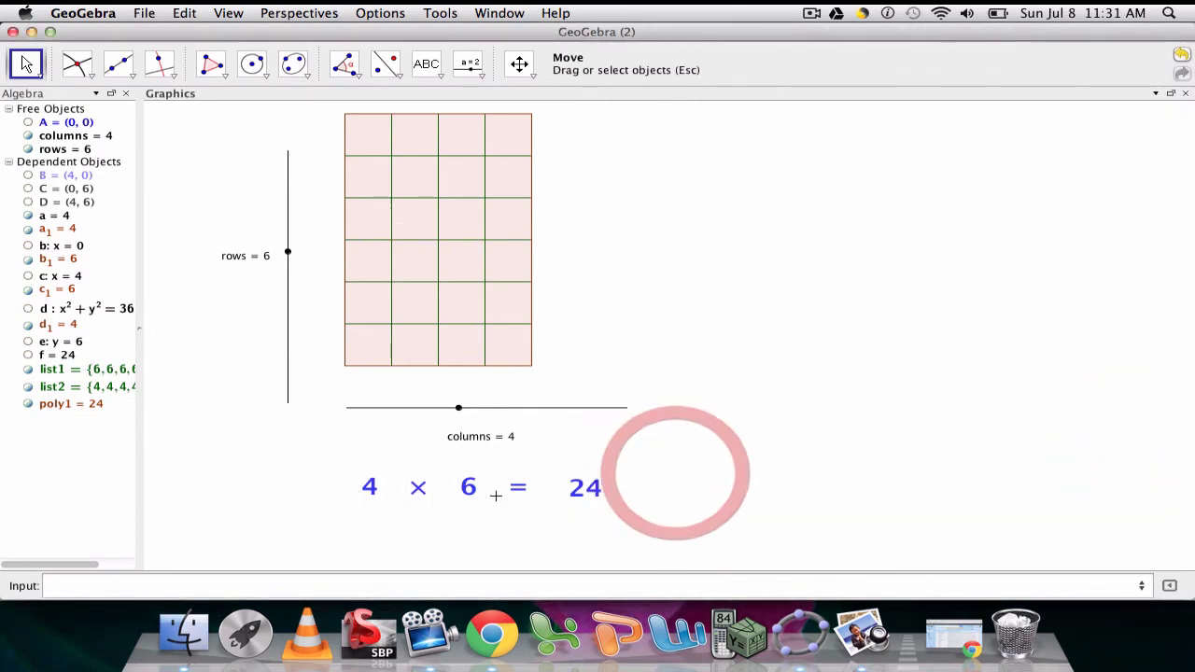
- Close the Algebra view and raise the rows slider to 10, giving 4 × 10 = 40
{"action": "left_click", "coordinate": [392, 490]}
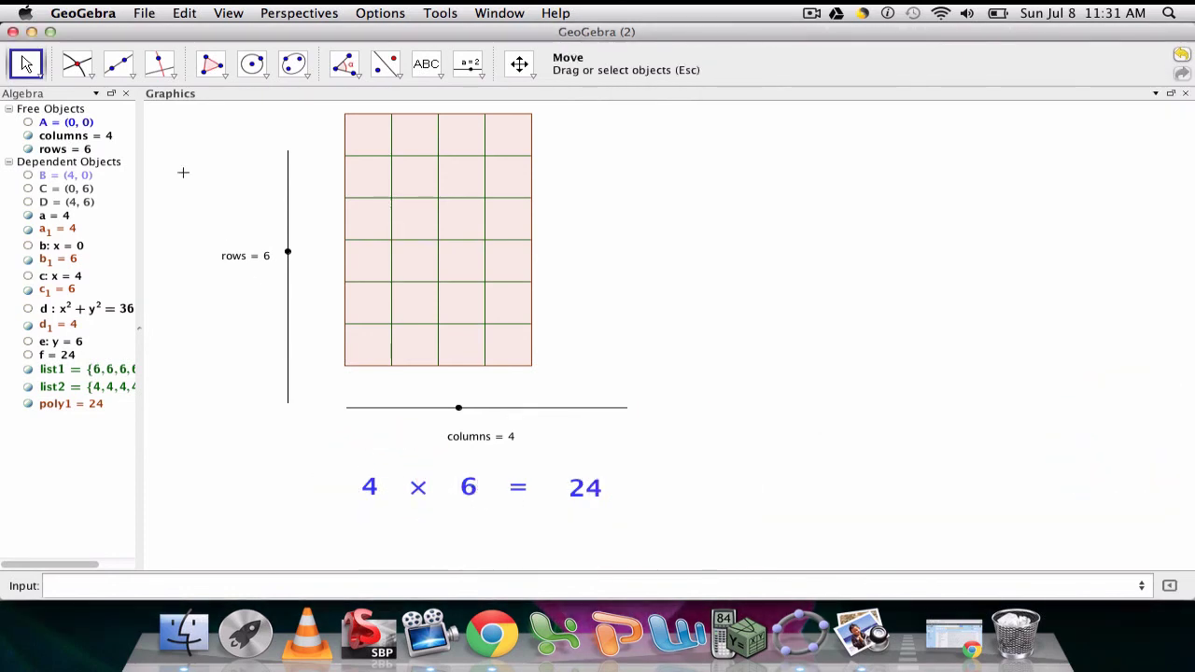
{"action": "left_click", "coordinate": [126, 94]}
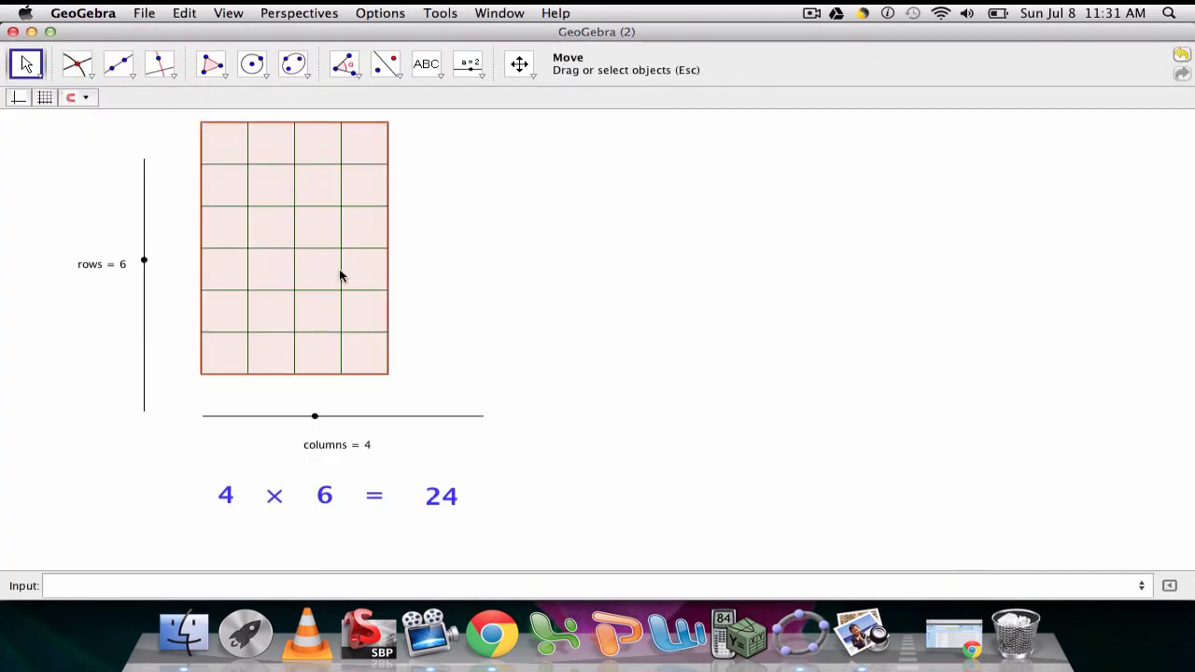
{"action": "scroll", "coordinate": [339, 276], "scroll_direction": "down", "scroll_amount": 1}
{"action": "scroll", "coordinate": [340, 276], "scroll_direction": "up", "scroll_amount": 2}
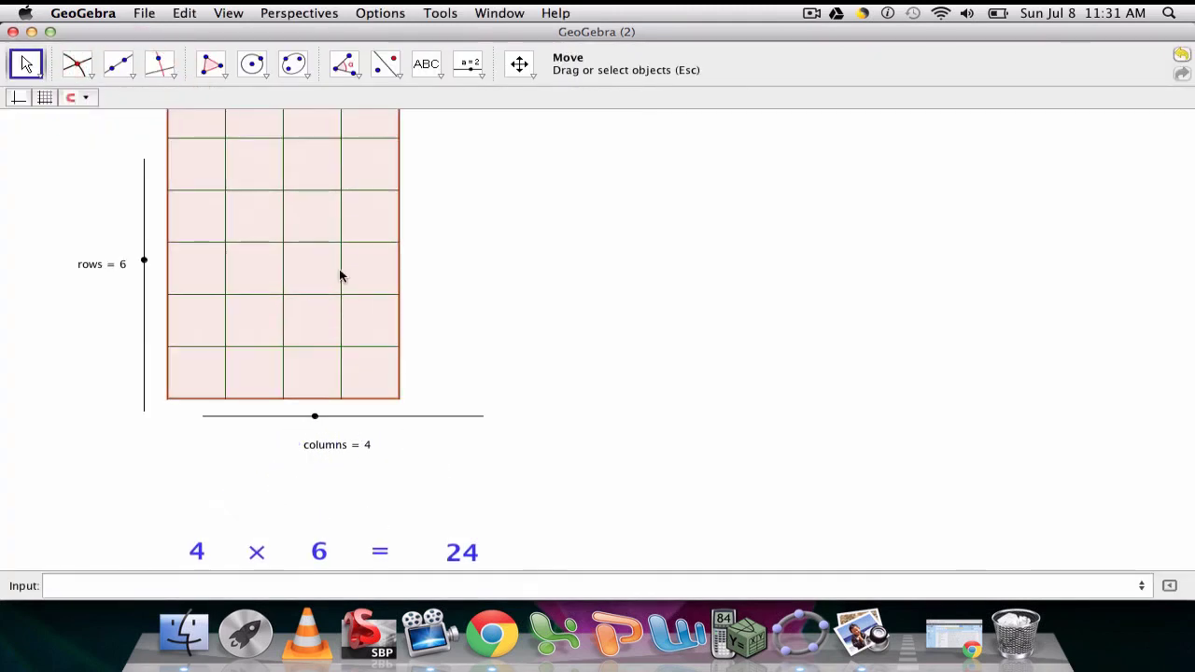
{"action": "scroll", "coordinate": [340, 277], "scroll_direction": "down", "scroll_amount": 1}
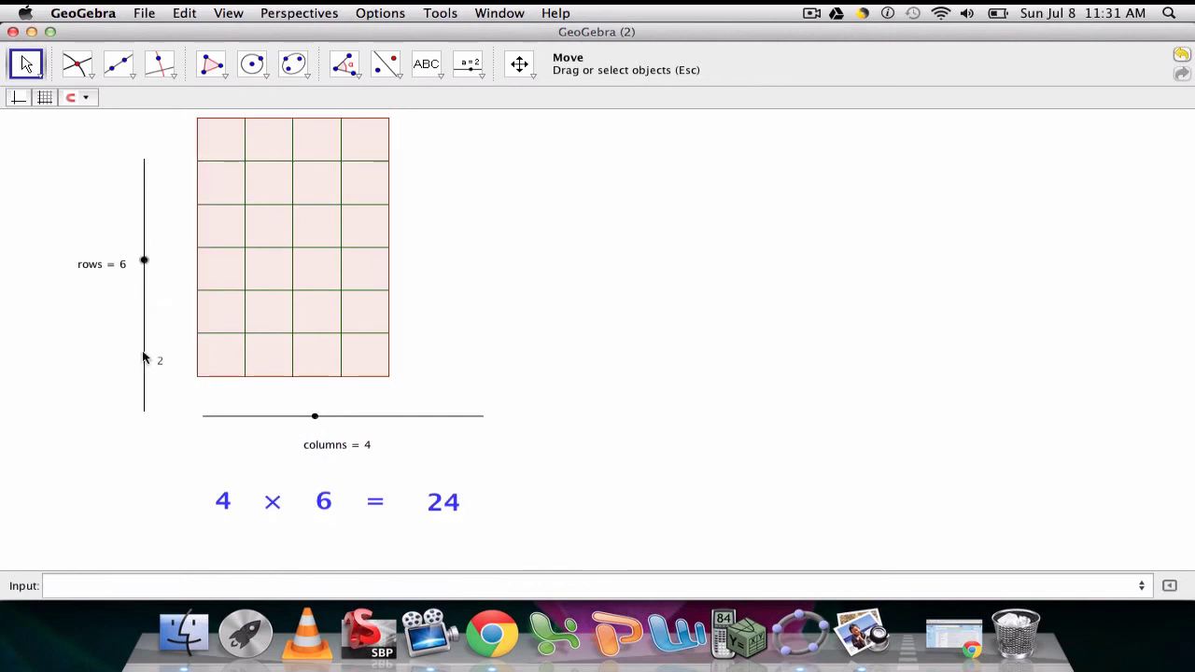
{"action": "left_click_drag", "start_coordinate": [145, 194], "coordinate": [146, 165]}
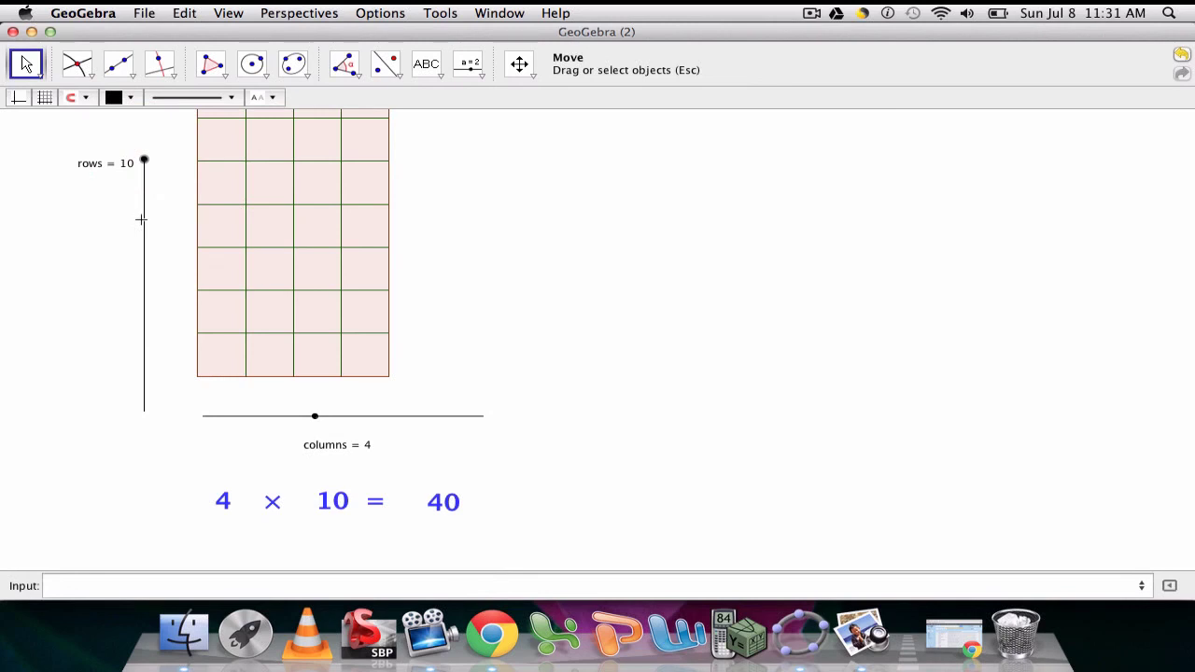
- Set rows to 4, unfix its slider and move it beside the grid, then set columns to 10
{"action": "right_click", "coordinate": [145, 233]}
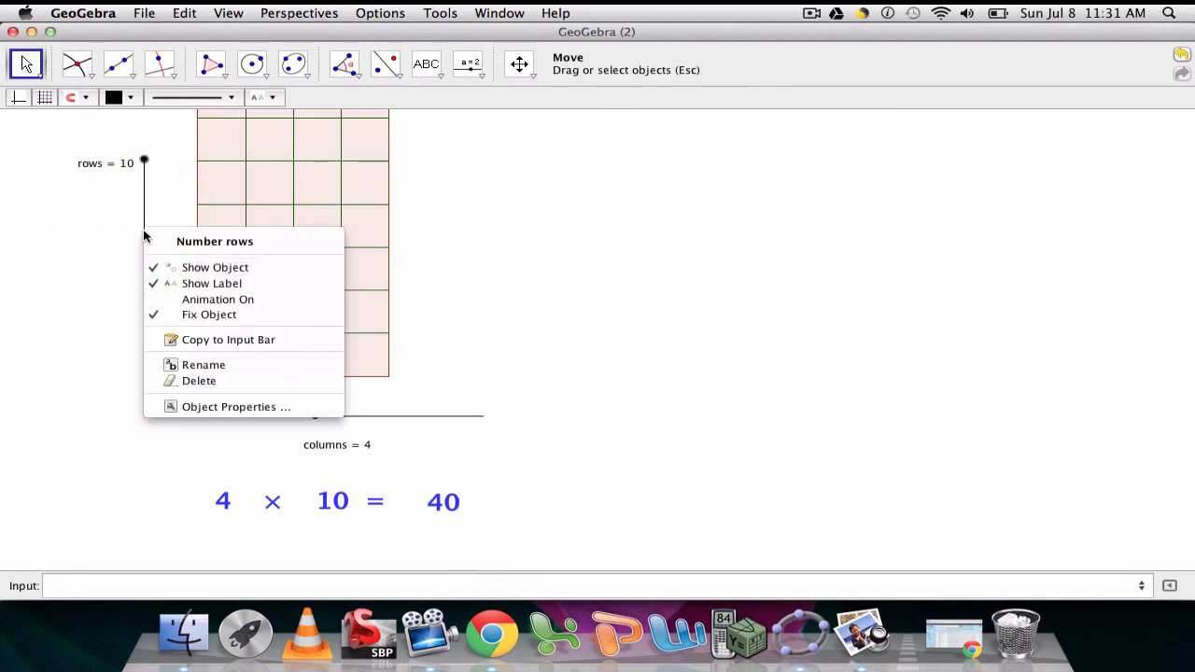
{"action": "left_click", "coordinate": [140, 308]}
{"action": "left_click", "coordinate": [142, 311]}
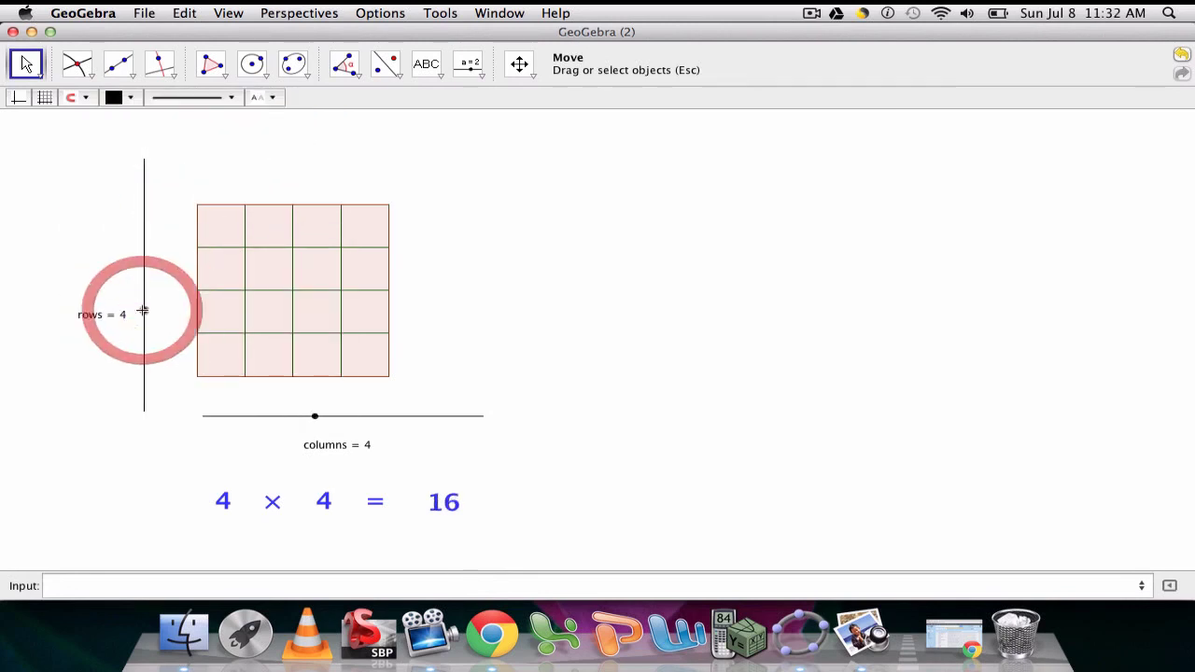
{"action": "right_click", "coordinate": [142, 311]}
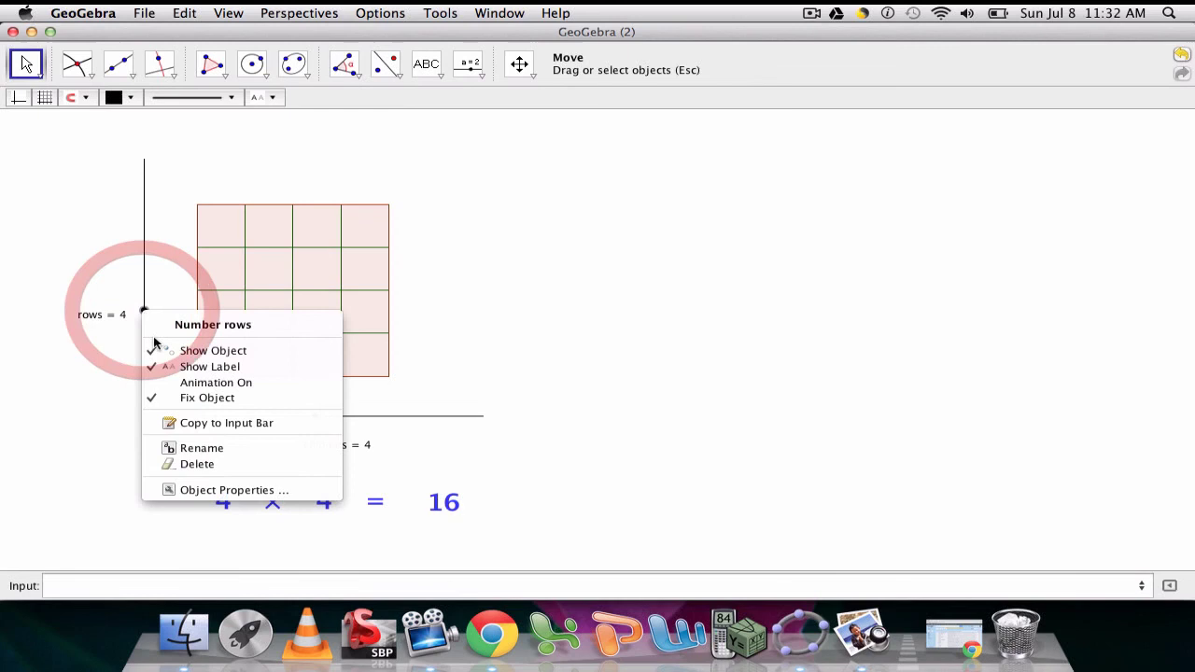
{"action": "left_click", "coordinate": [159, 399]}
{"action": "left_click_drag", "start_coordinate": [141, 360], "coordinate": [166, 328]}
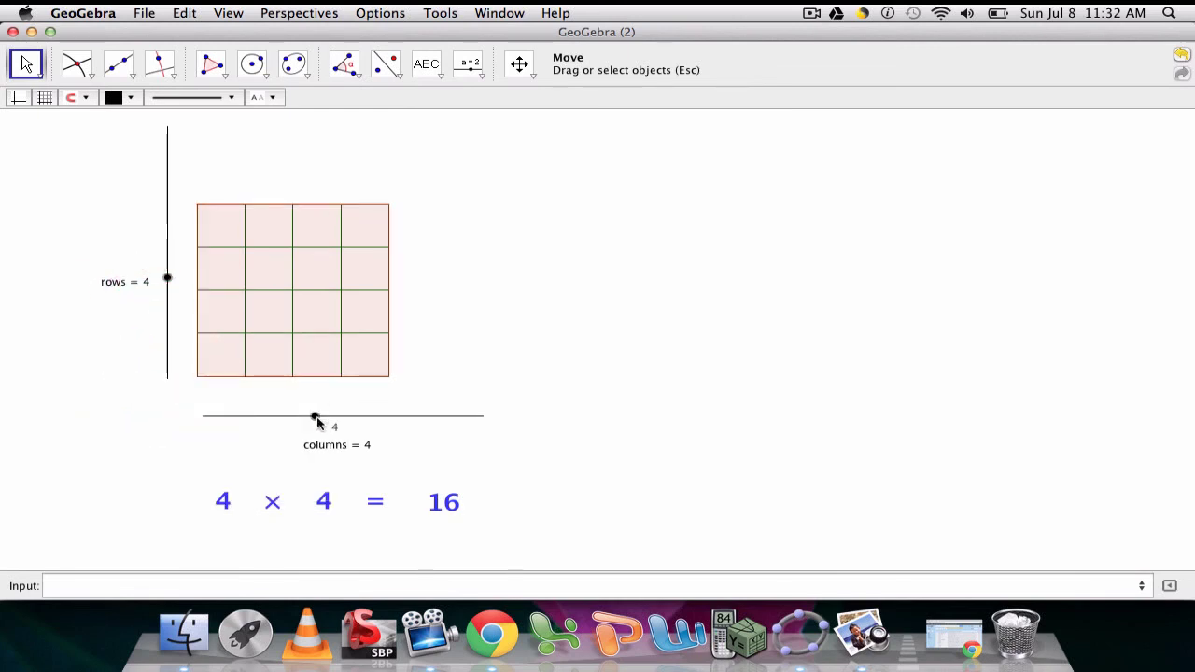
{"action": "left_click_drag", "start_coordinate": [314, 416], "coordinate": [550, 416]}
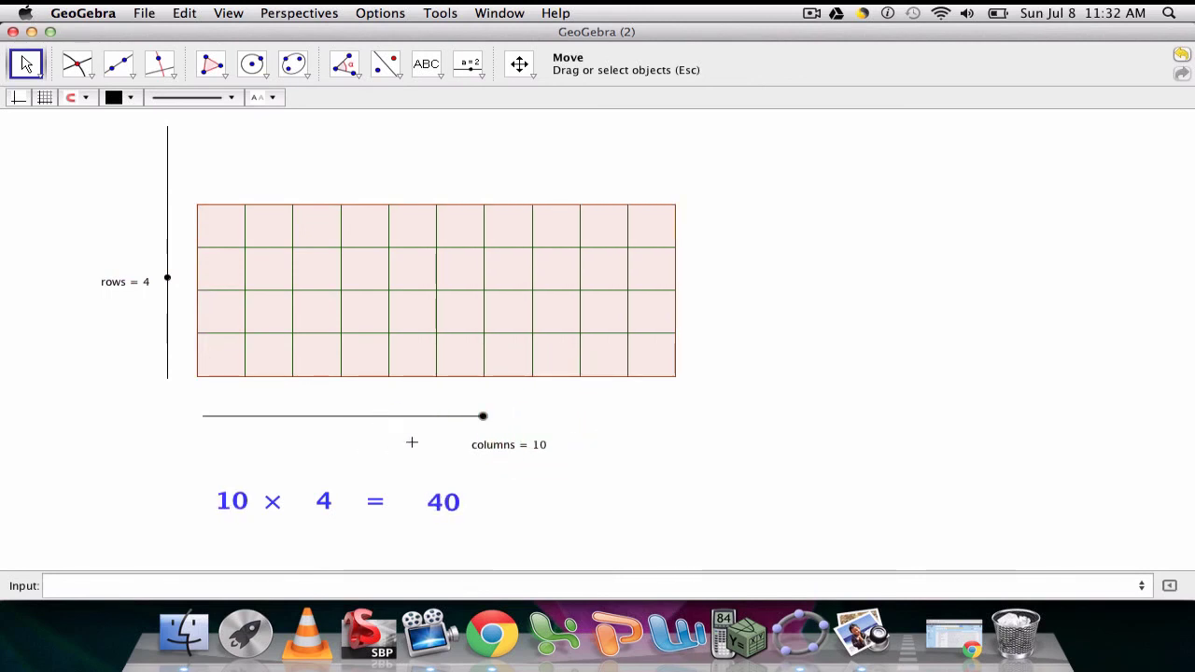